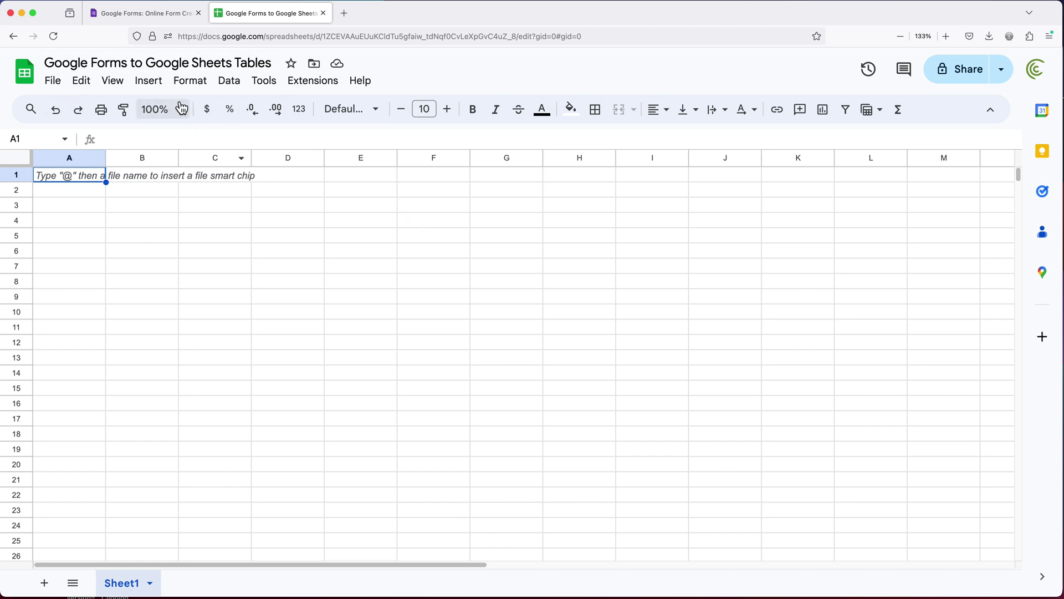
Step: Create a new form linked to the Google Forms to Google Sheets Tables spreadsheet
click(150, 15)
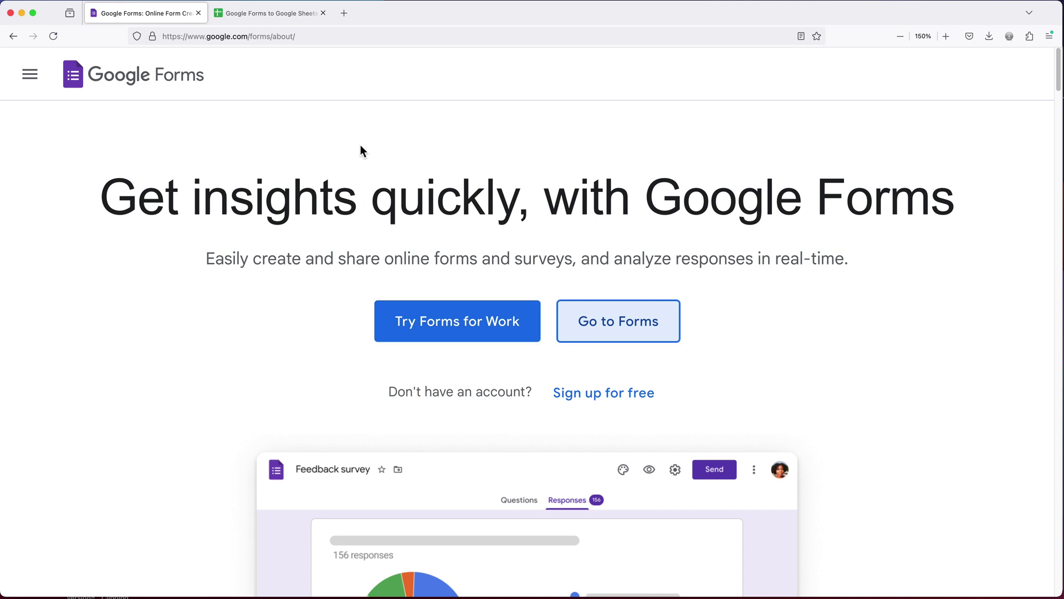
click(277, 14)
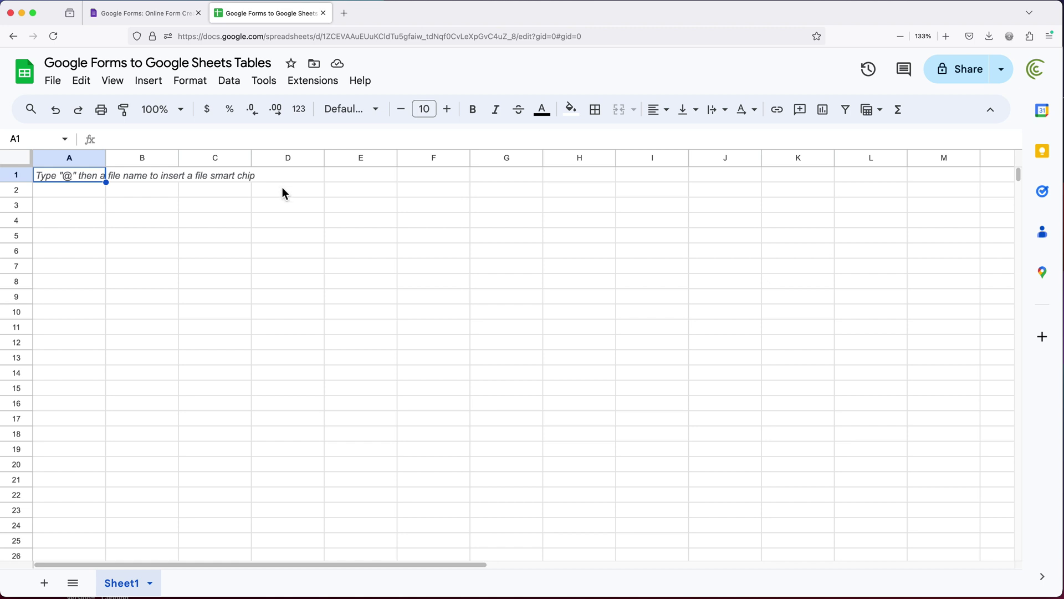
click(273, 93)
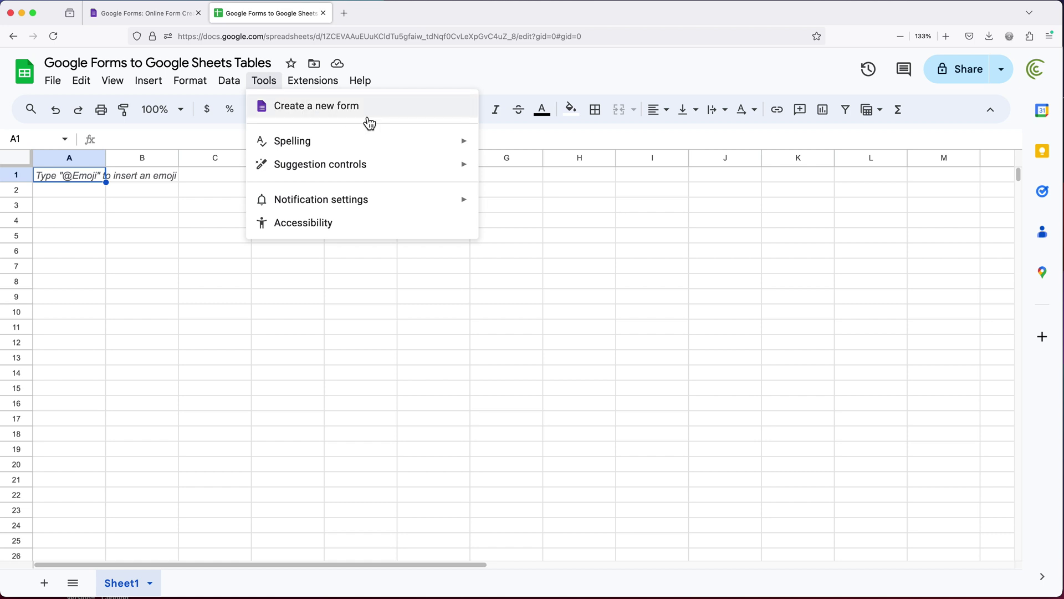
click(328, 114)
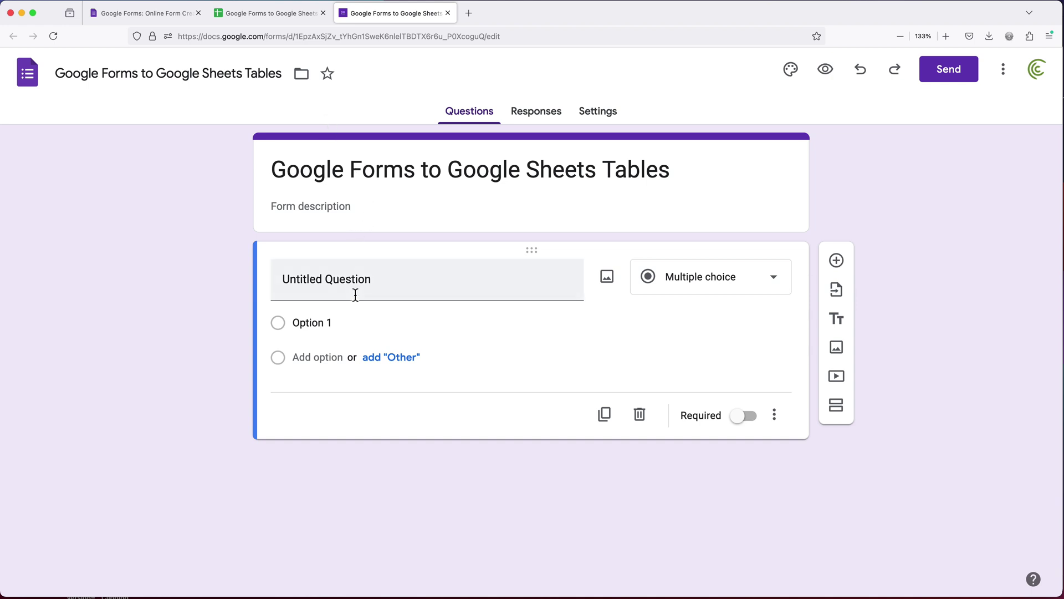
Step: Title the first question Name and make this short-answer question required
click(383, 282)
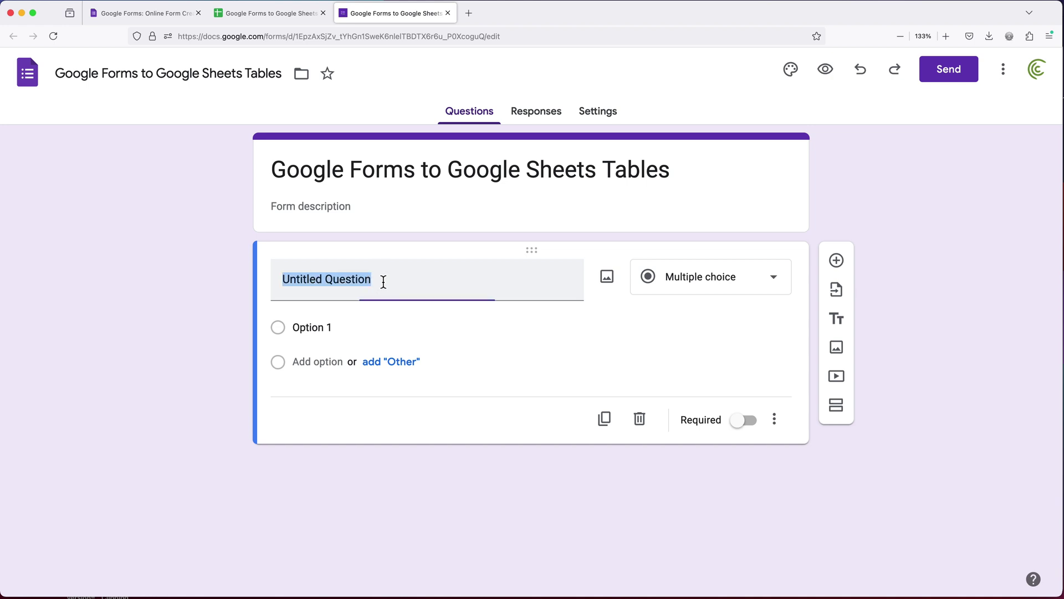
text(Name)
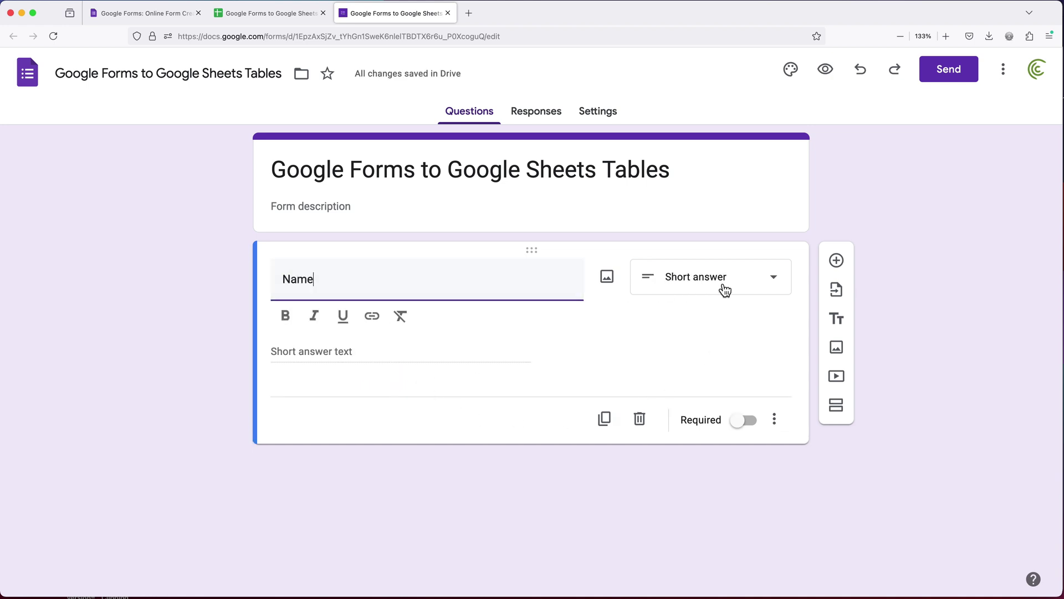
click(743, 422)
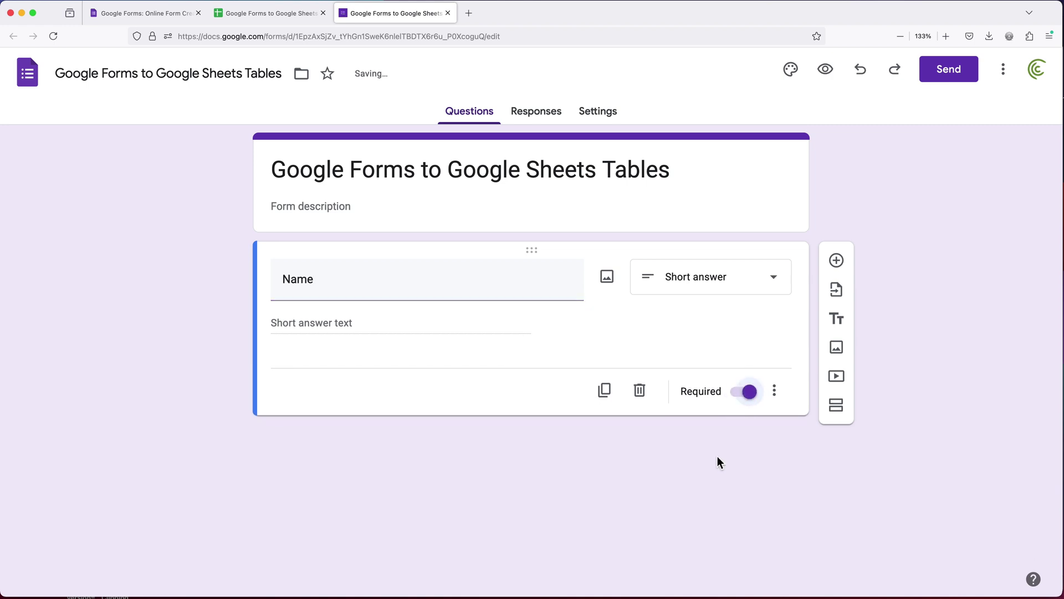
Step: Add a second question titled Product and set its type to Dropdown
click(837, 261)
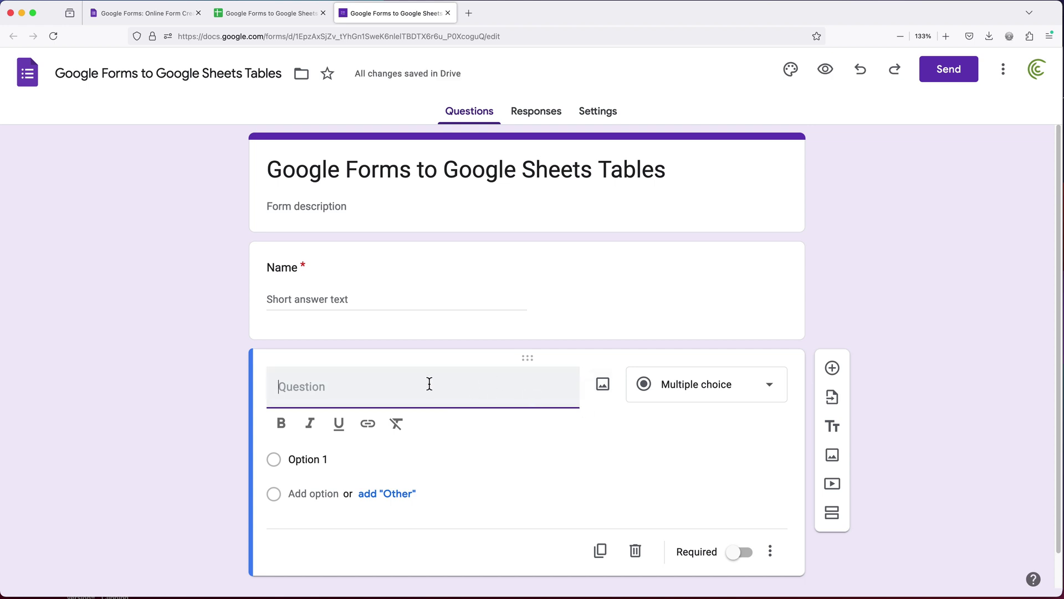
text(Product)
click(717, 387)
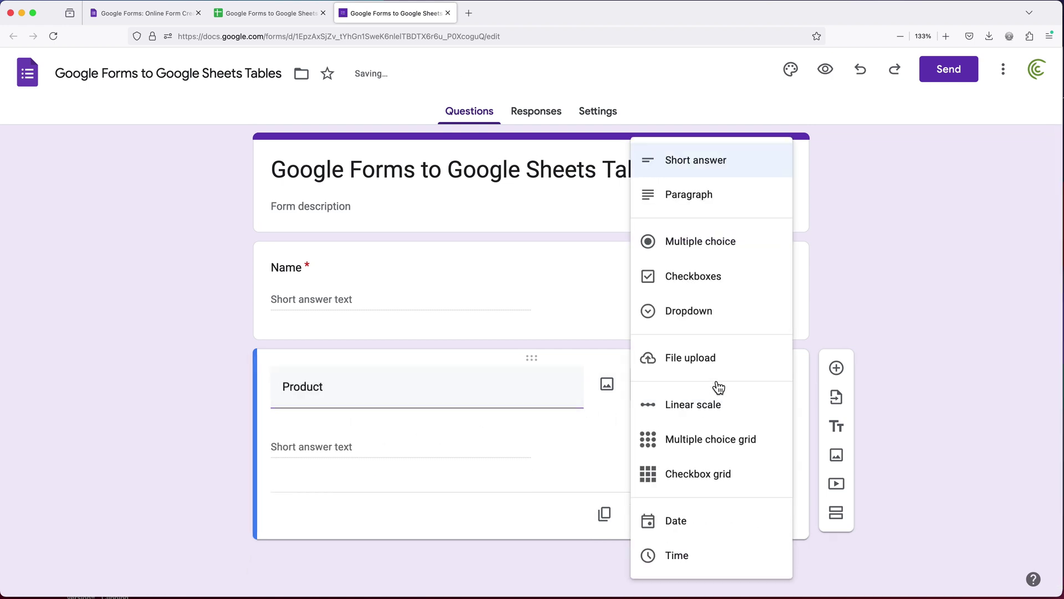
click(711, 326)
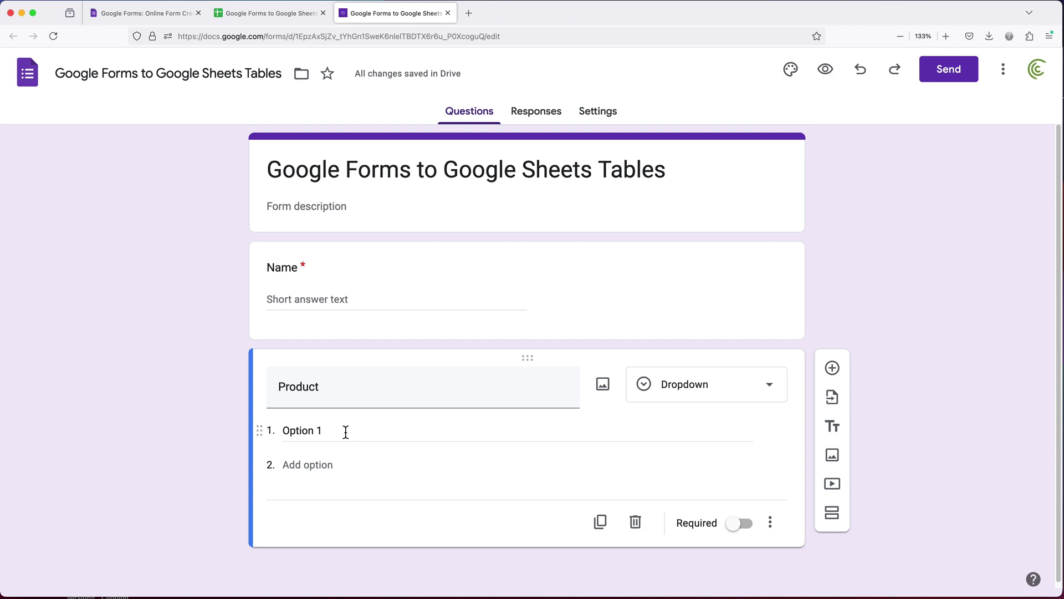
Step: Enter Pen, Pencil, Clips and Scanner as the four options of the Product dropdown
click(345, 432)
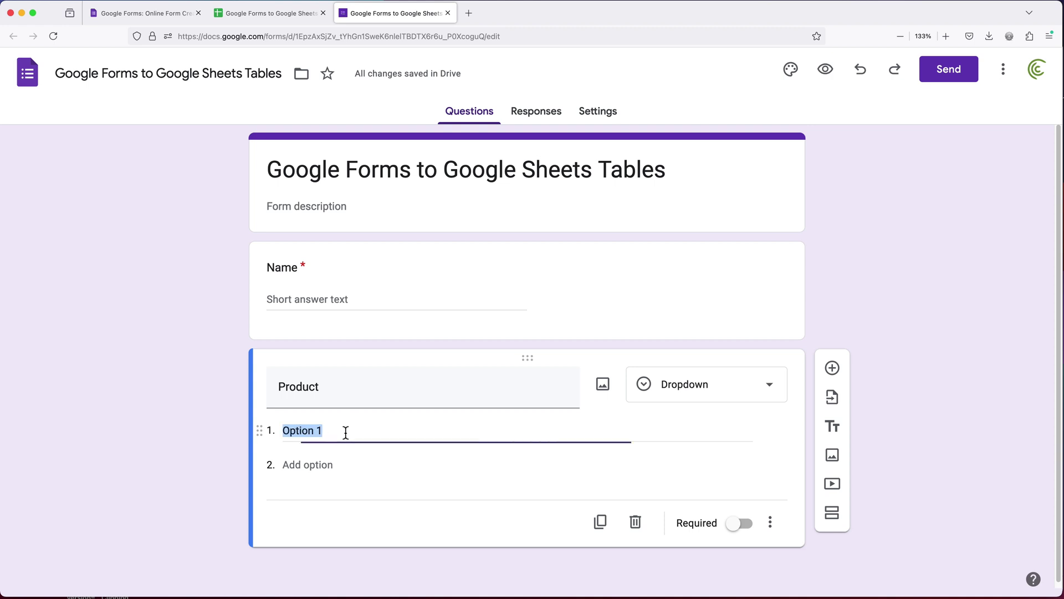
text(Pen)
click(328, 464)
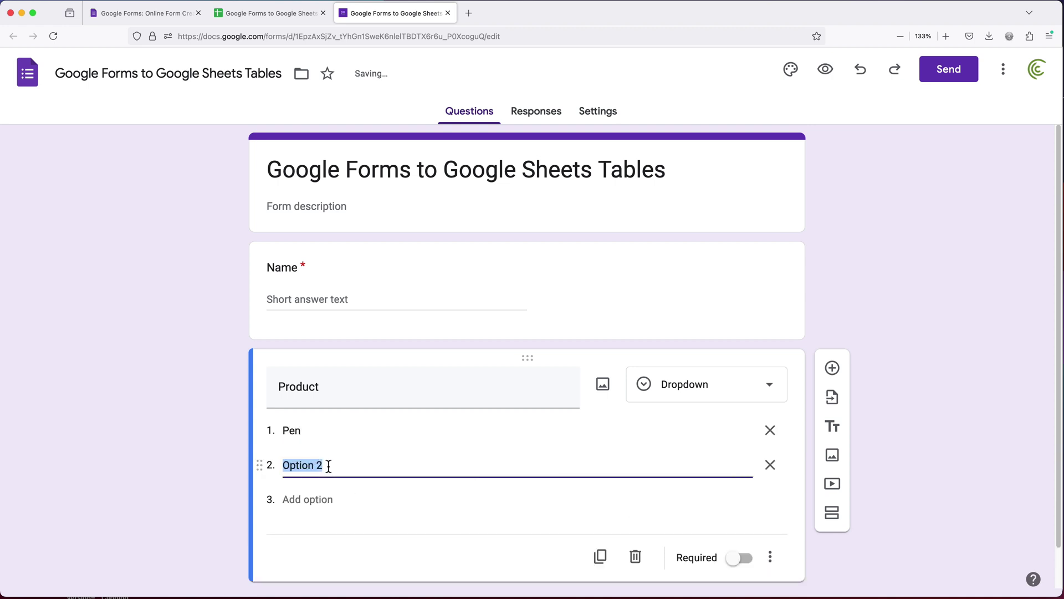
text(Pencil)
click(331, 500)
text(Clips)
click(327, 544)
text(Scanner)
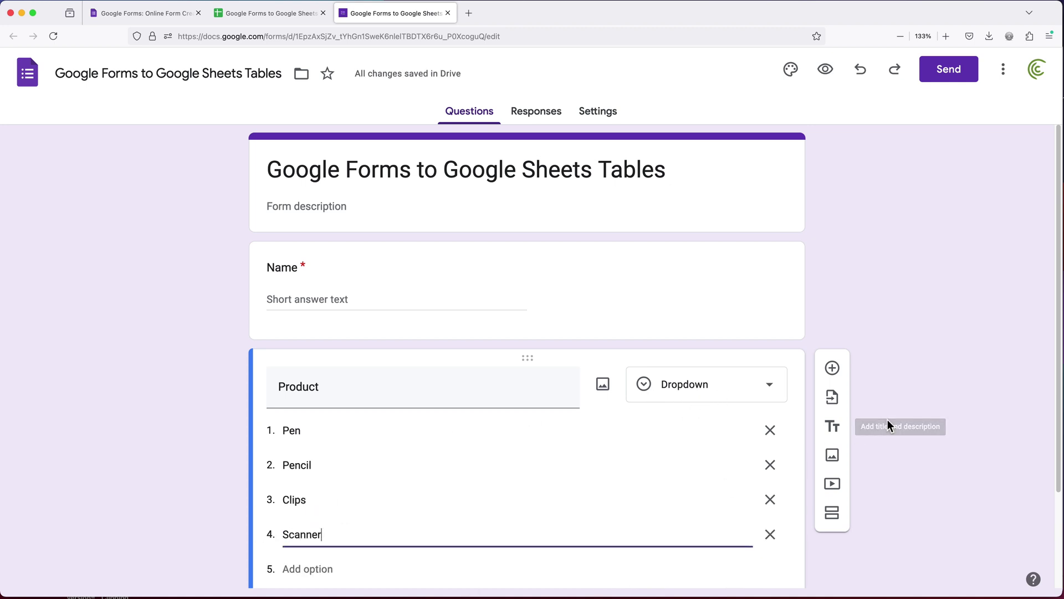
click(912, 354)
Step: Add a required short-answer question titled Qty and make the Product question required as well
scroll(903, 399, down, 2)
scroll(903, 415, down, 3)
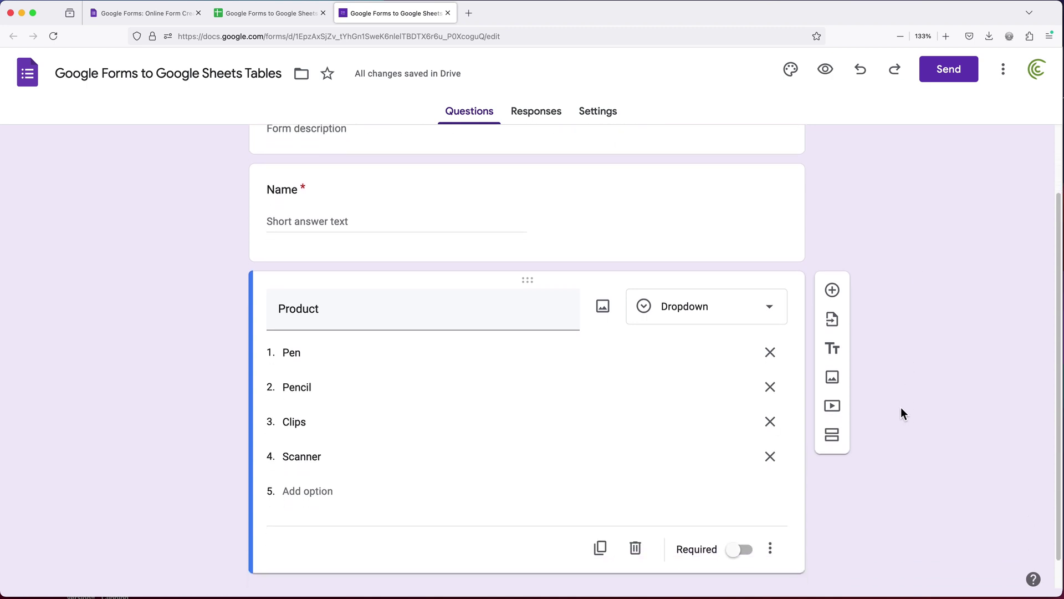
click(834, 261)
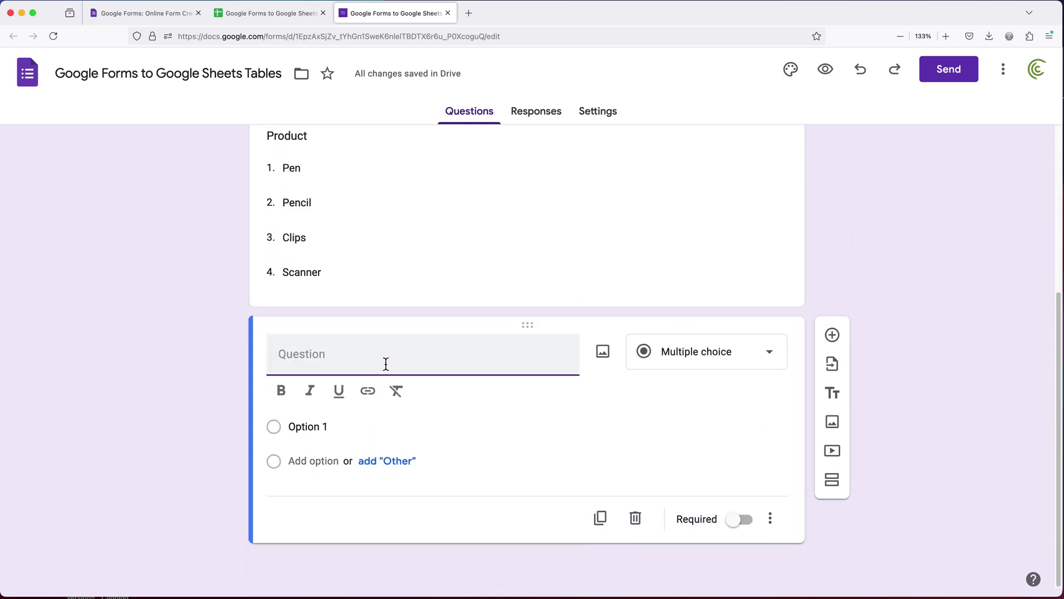
text(Qty)
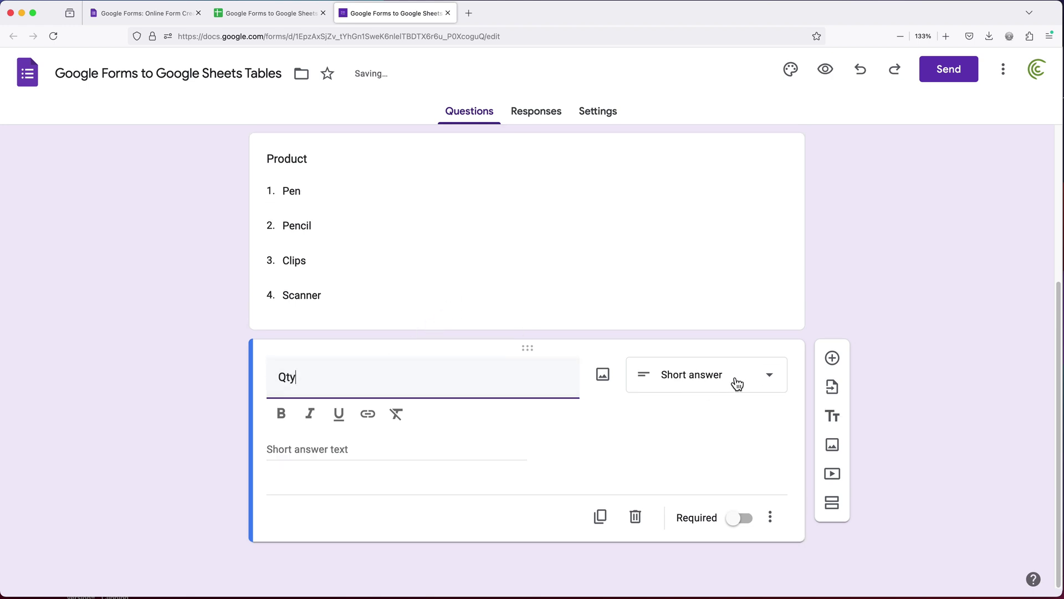
click(739, 518)
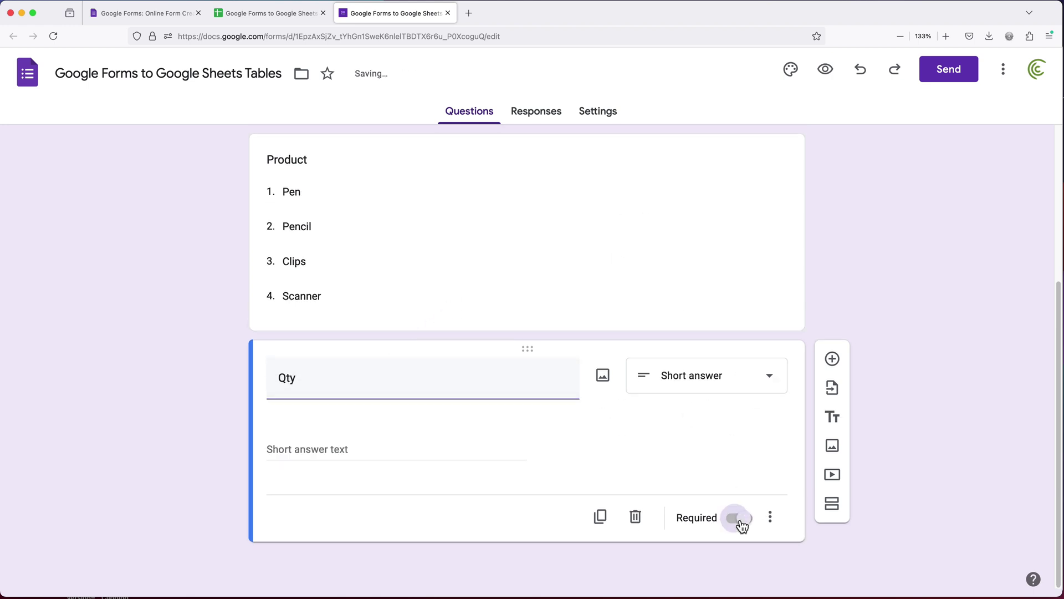
click(583, 194)
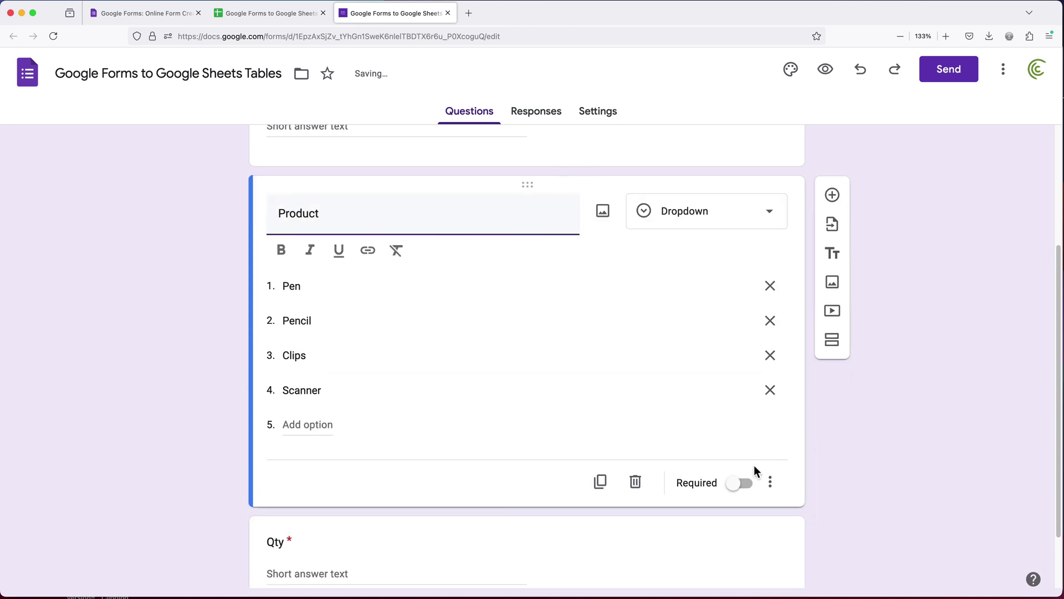
click(740, 493)
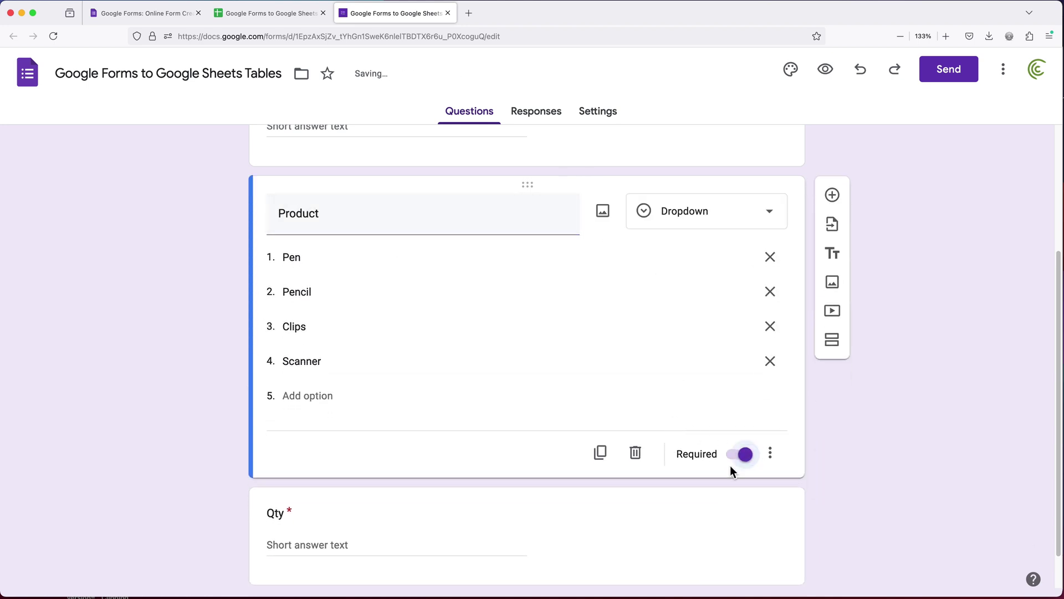
Step: Add response validation to the Qty question so it accepts only a Number that is a Whole number
scroll(409, 469, down, 1)
click(375, 458)
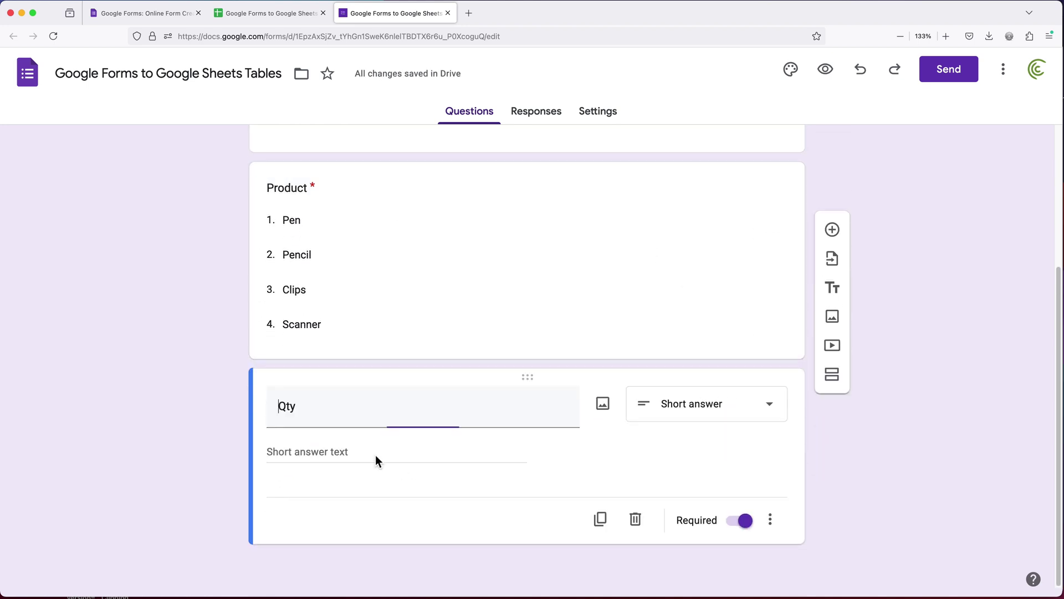
scroll(496, 470, down, 1)
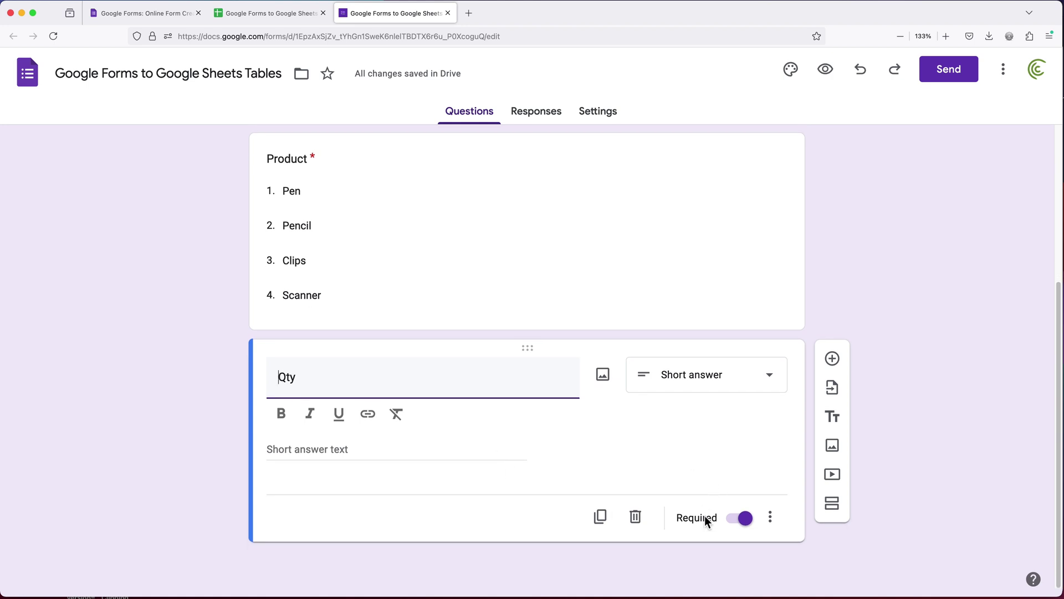
click(771, 519)
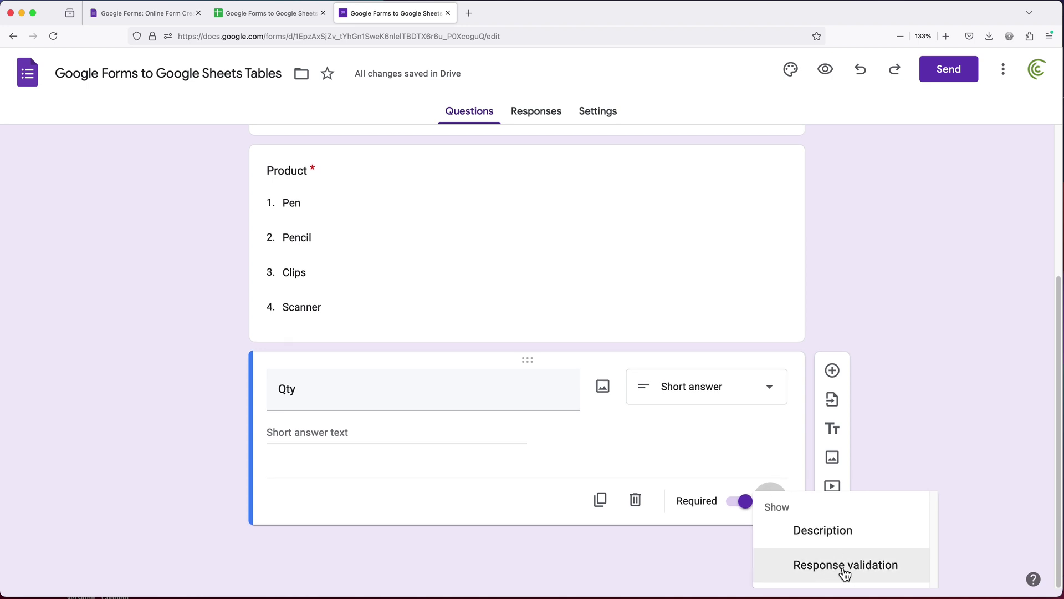
click(843, 571)
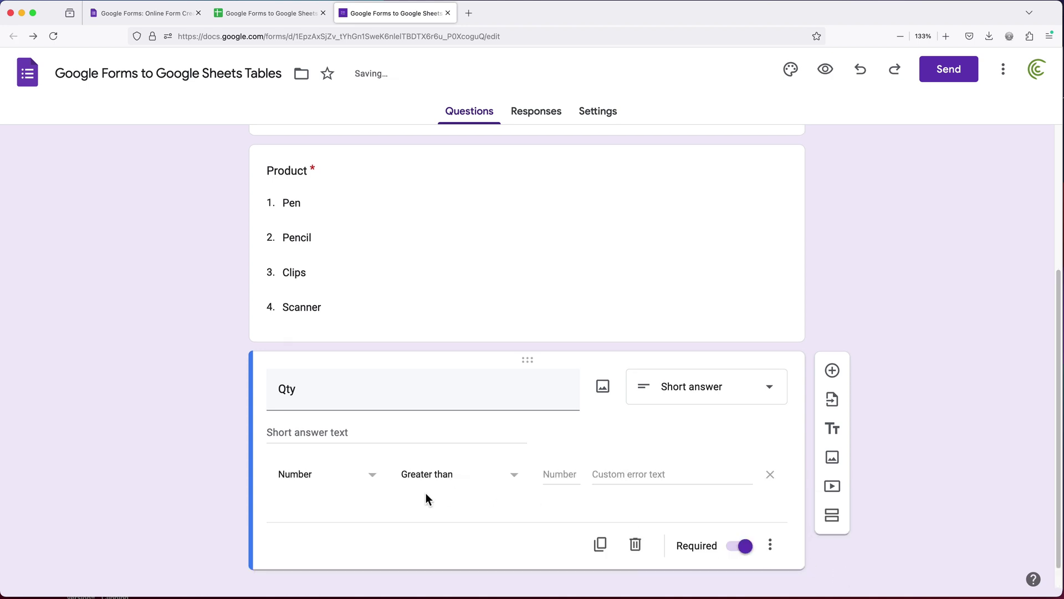
click(484, 486)
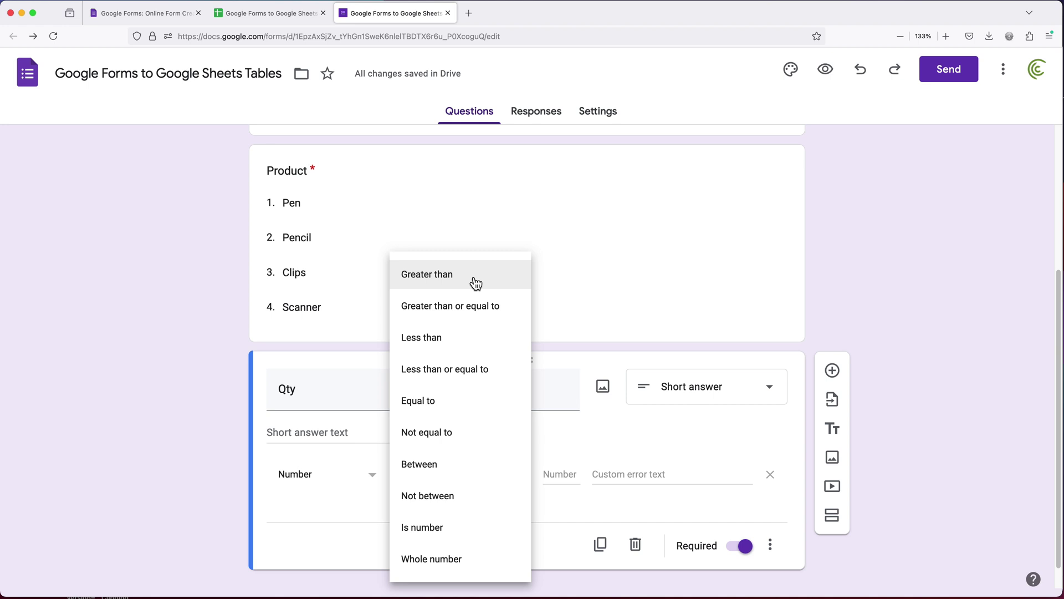
click(454, 561)
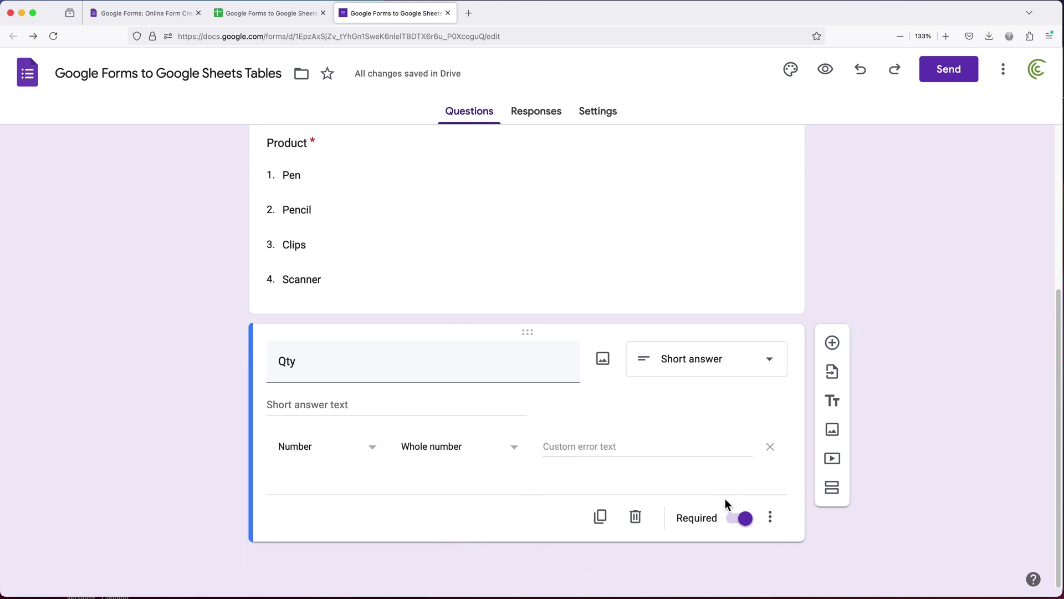
Step: Review the form's title and its Name, Product and Qty questions
scroll(713, 494, up, 5)
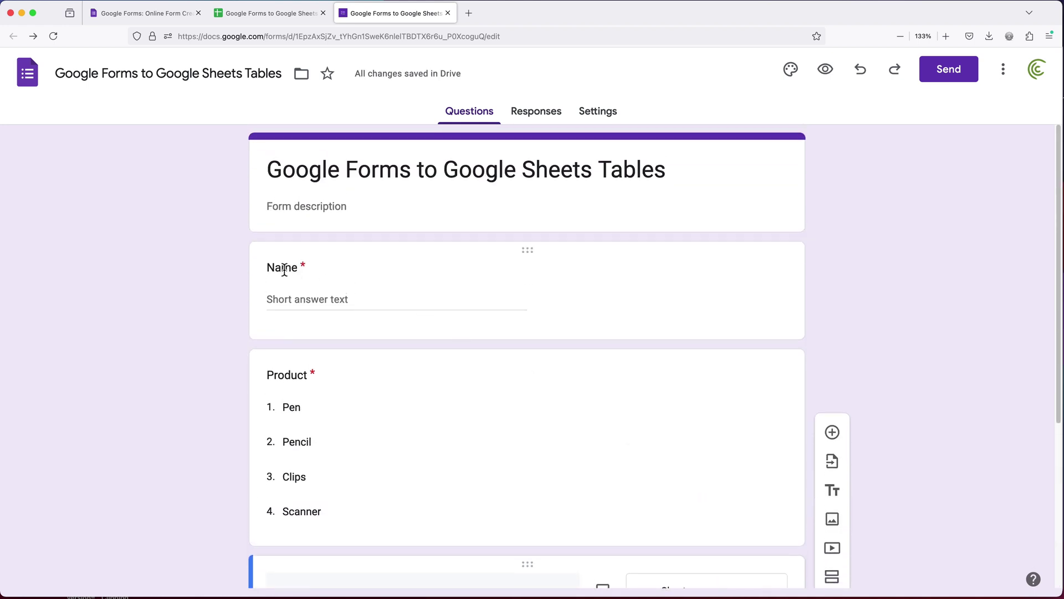
scroll(395, 431, down, 5)
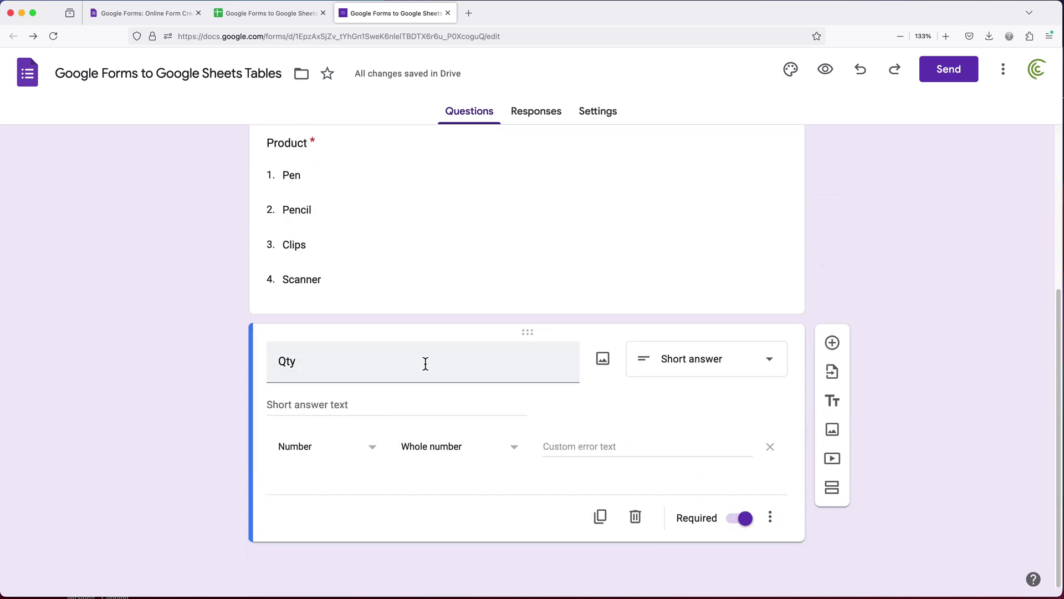
scroll(444, 371, up, 2)
scroll(473, 387, up, 3)
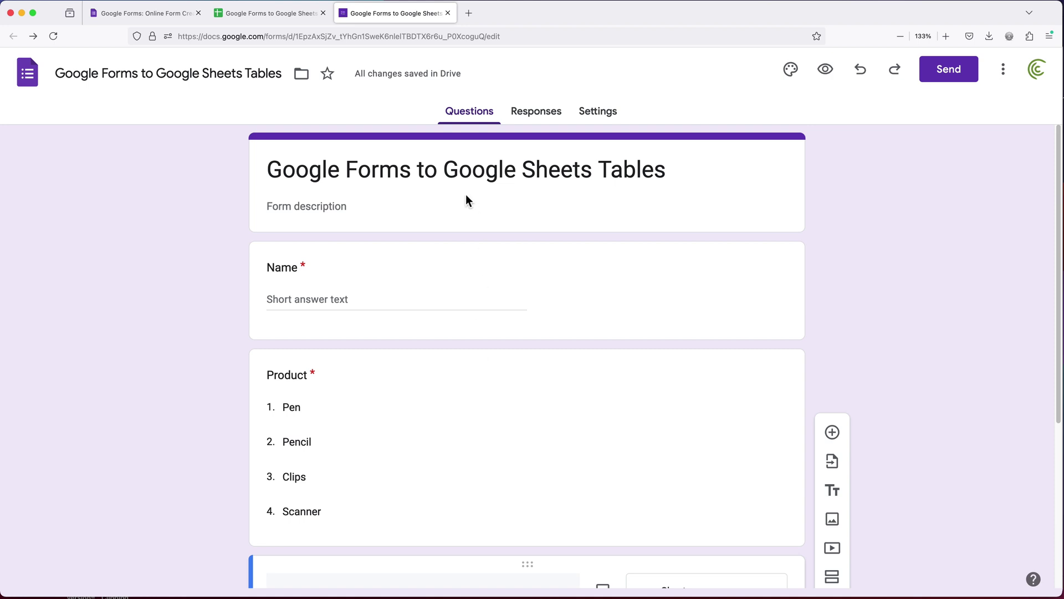
click(412, 168)
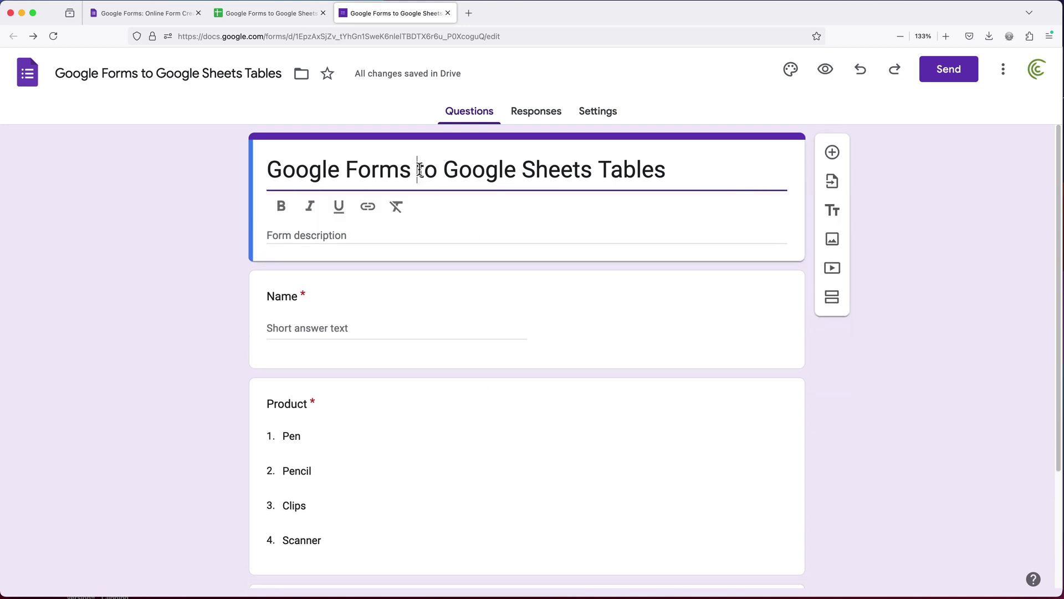
double_click(419, 169)
click(968, 330)
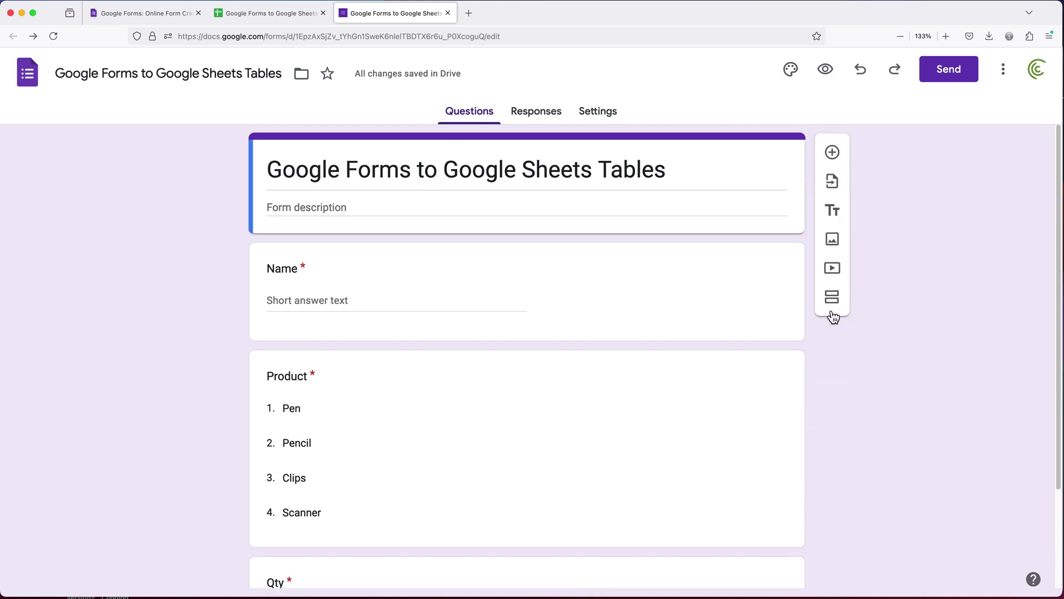
scroll(883, 381, down, 2)
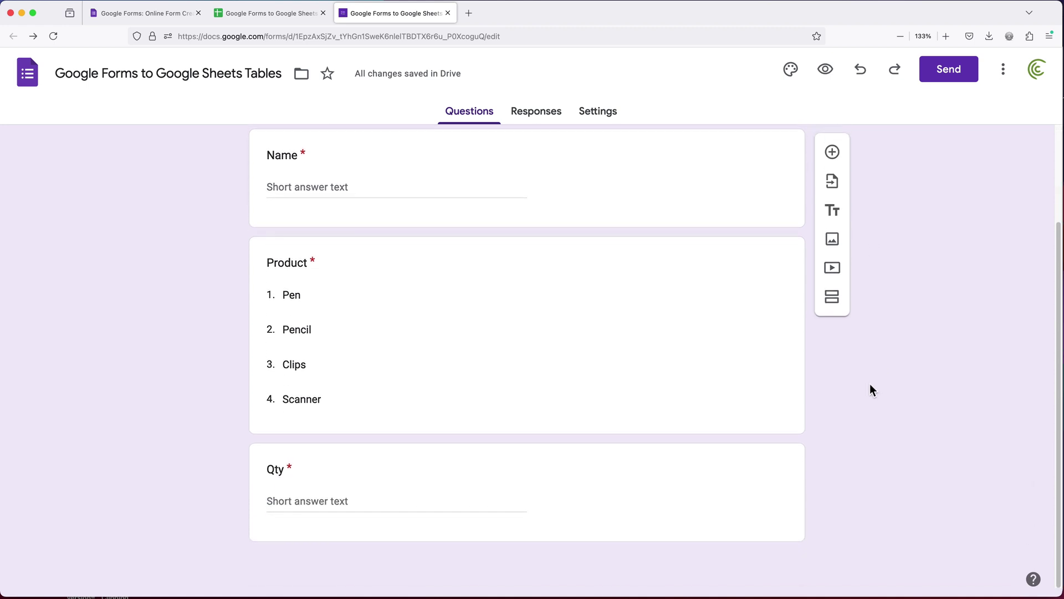
Step: Copy the form's shareable link from the sending options
click(949, 72)
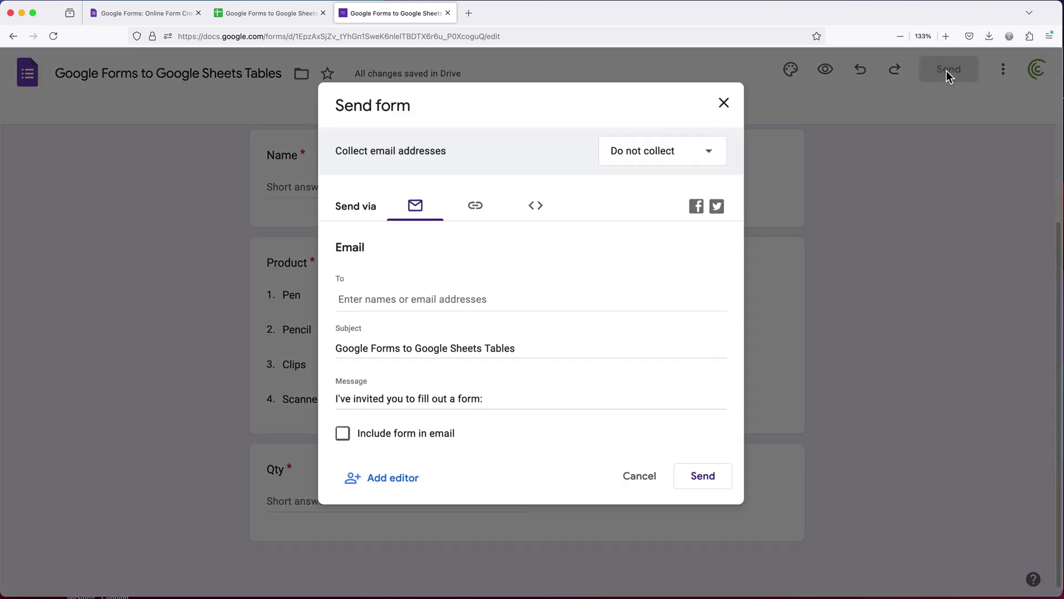
click(483, 214)
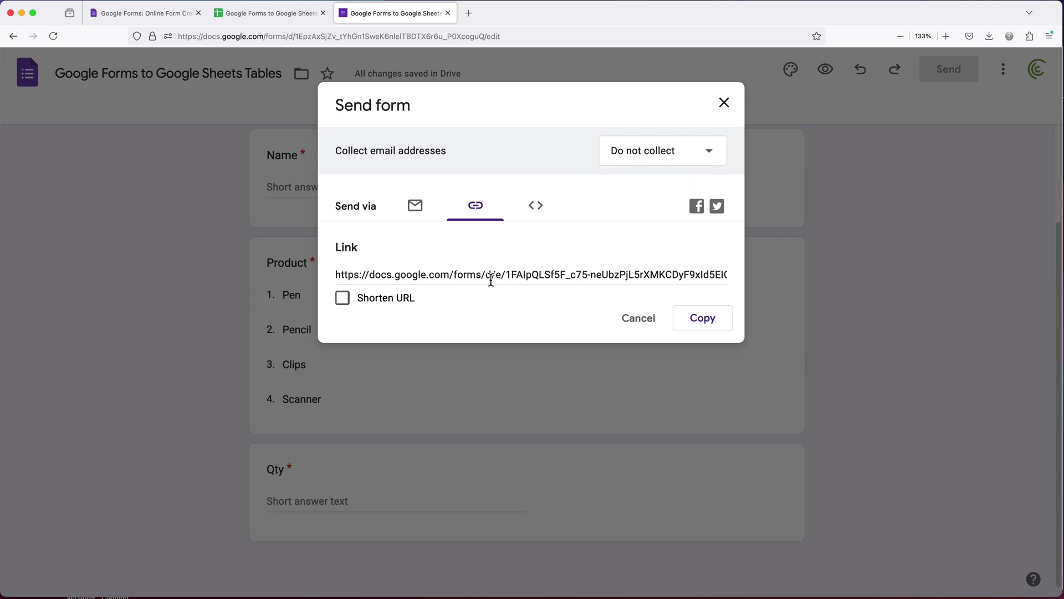
click(703, 318)
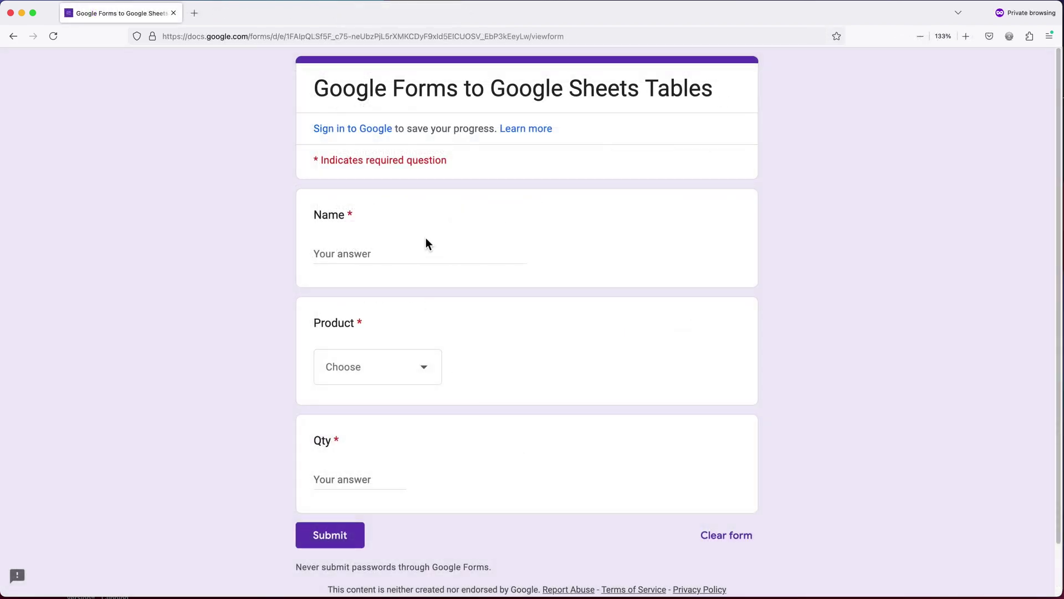
Step: Submit a form response with a first name, Pencil as the Product and 10 as the Qty
click(355, 255)
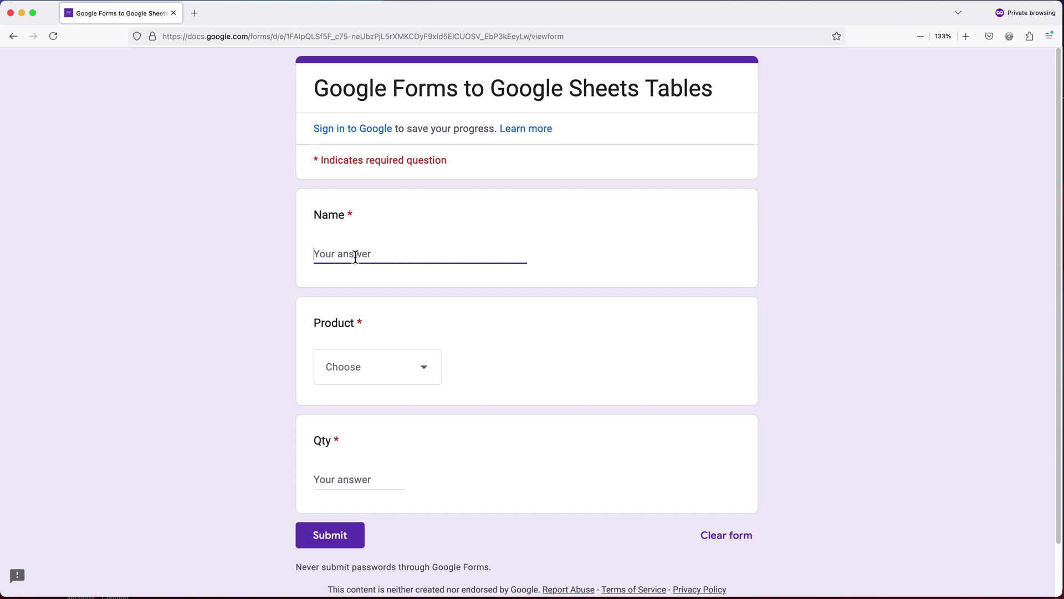
text(Ana)
click(368, 363)
click(374, 444)
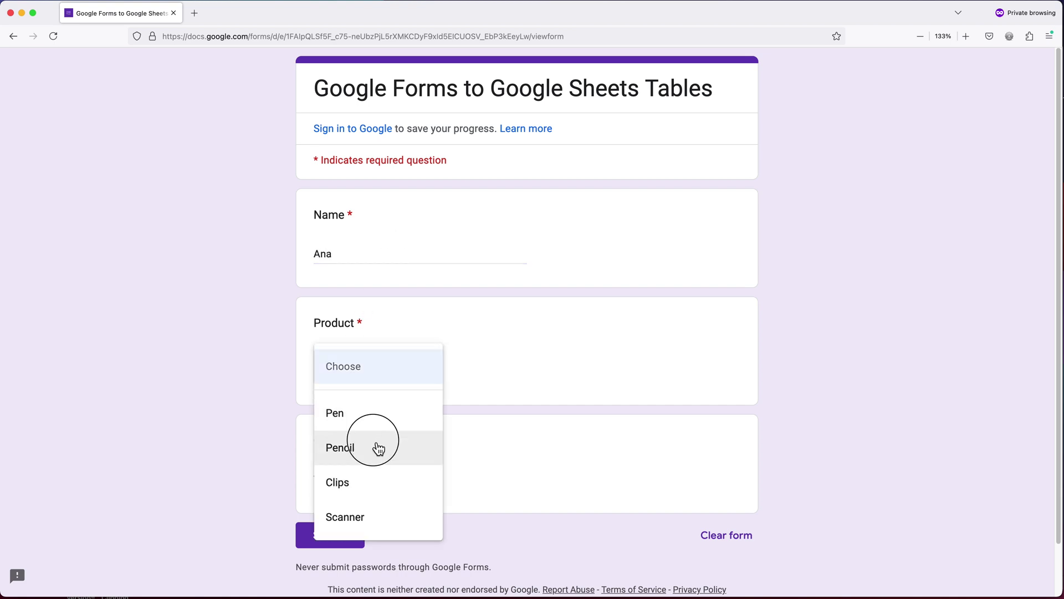
click(364, 478)
text(10)
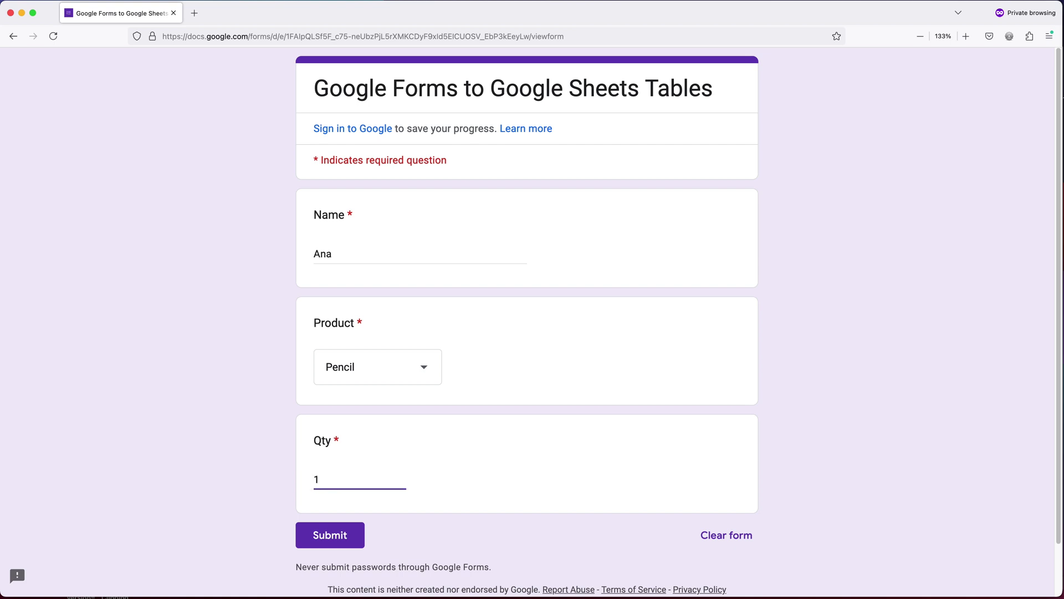
click(333, 537)
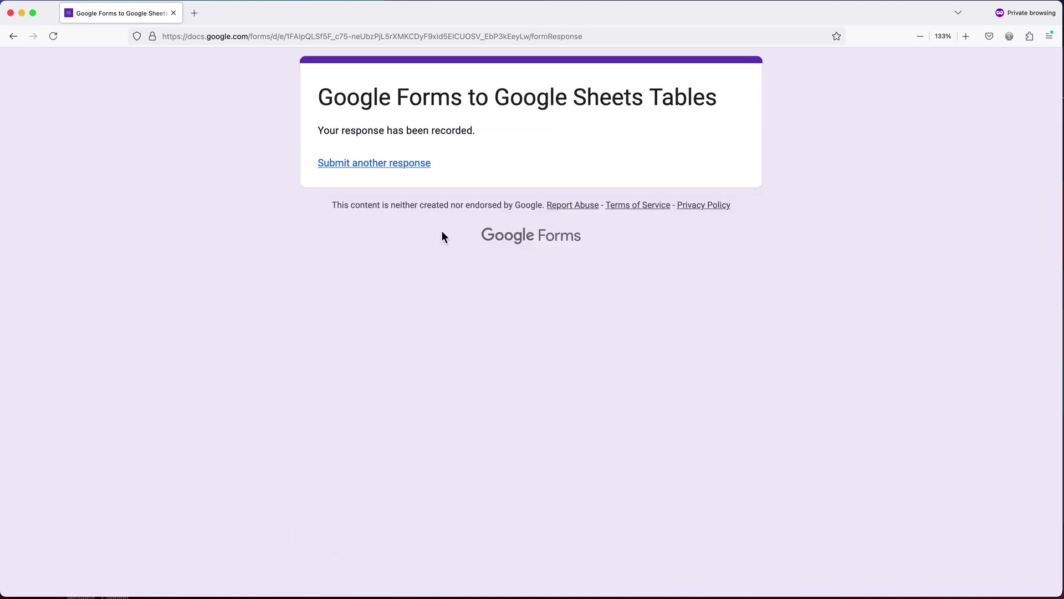
Step: Submit another form response with a different first name, Clips as the Product and 20 as the Qty
click(367, 166)
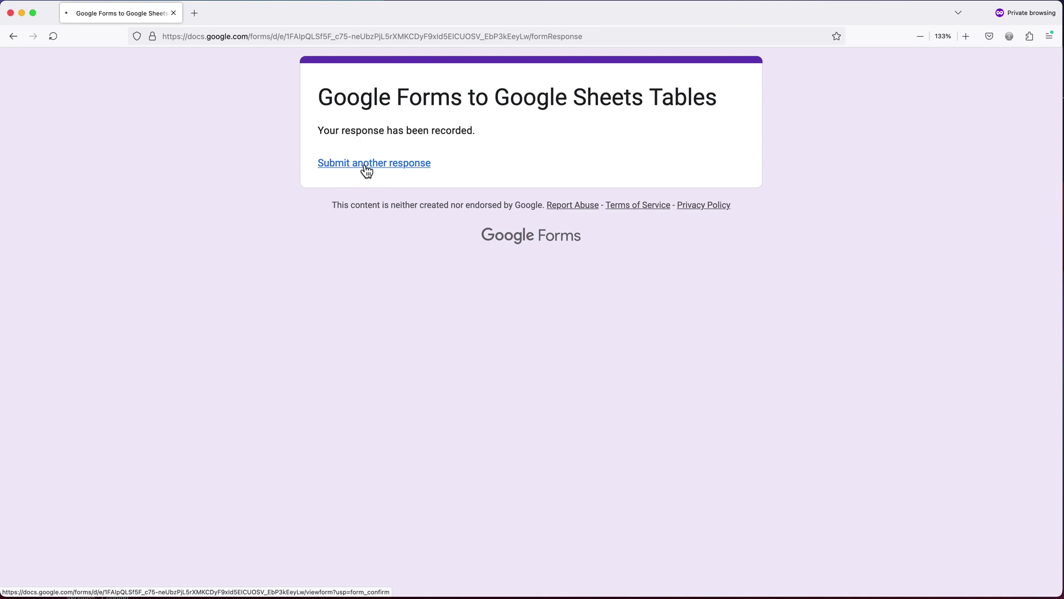
click(347, 255)
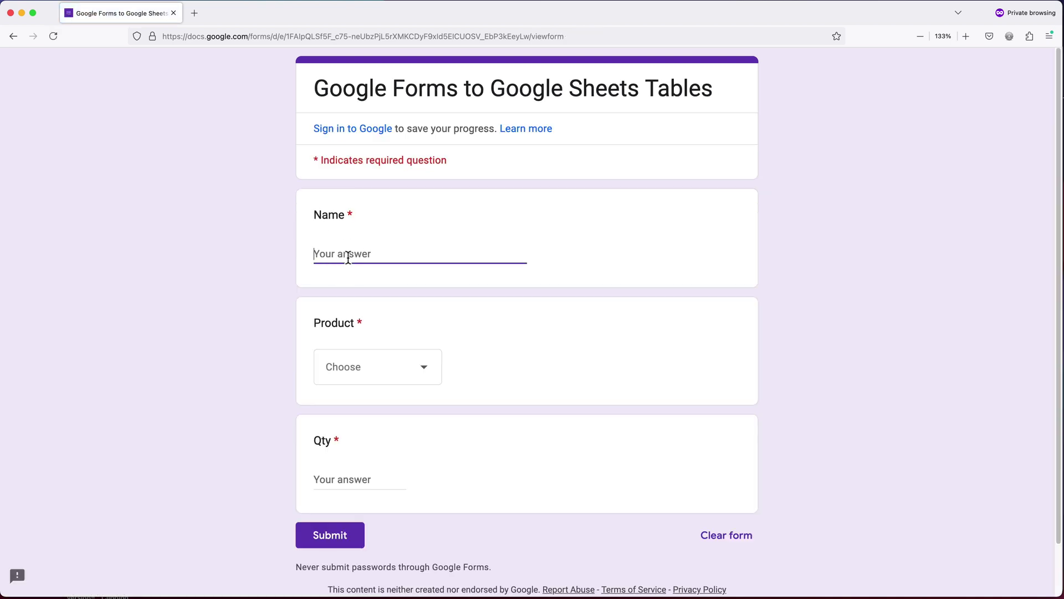
text(Peter)
click(377, 366)
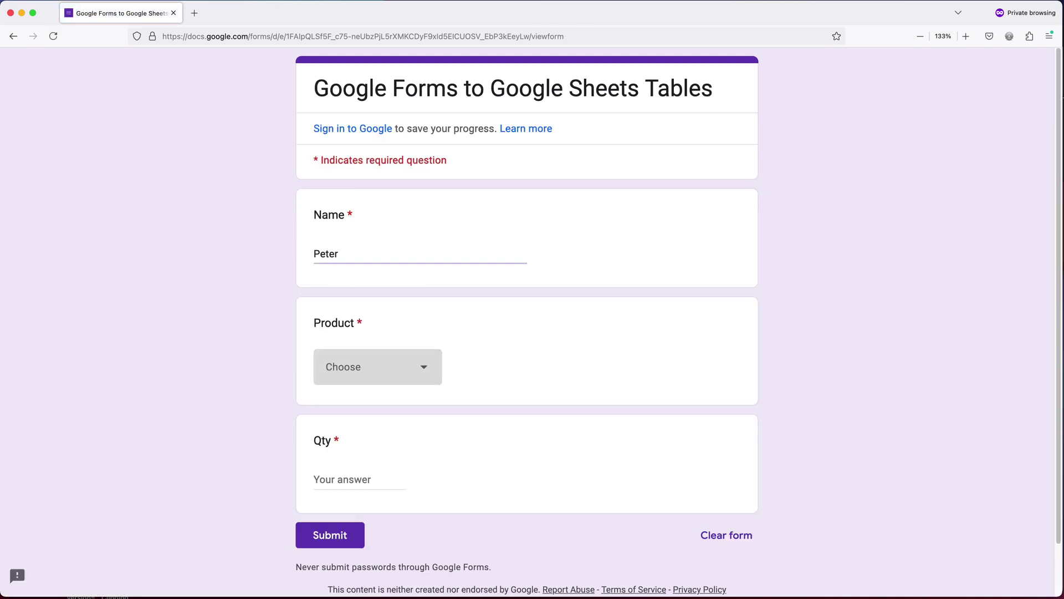
click(371, 480)
click(362, 479)
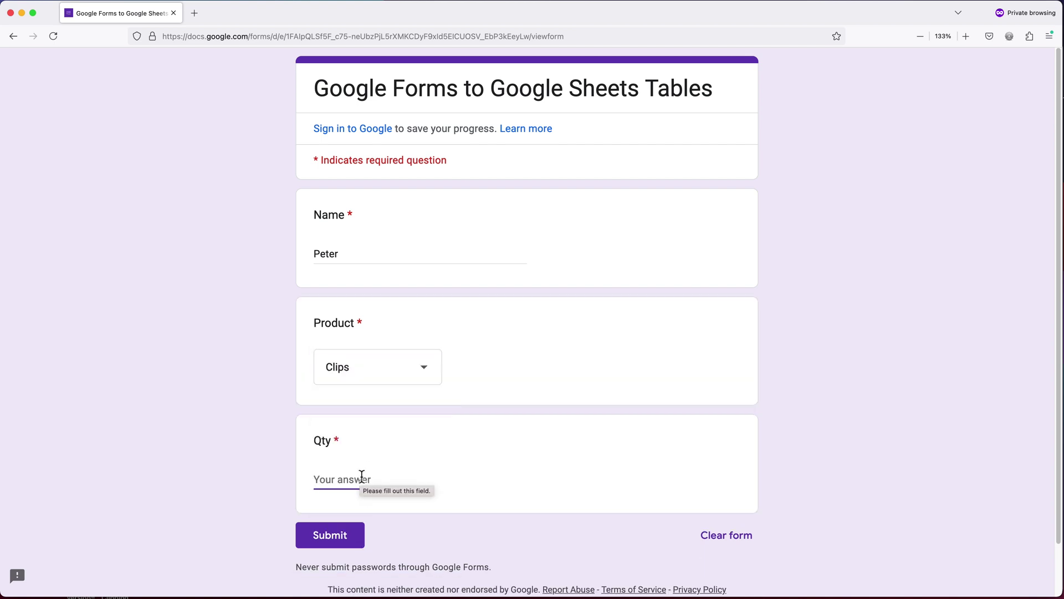
text(20)
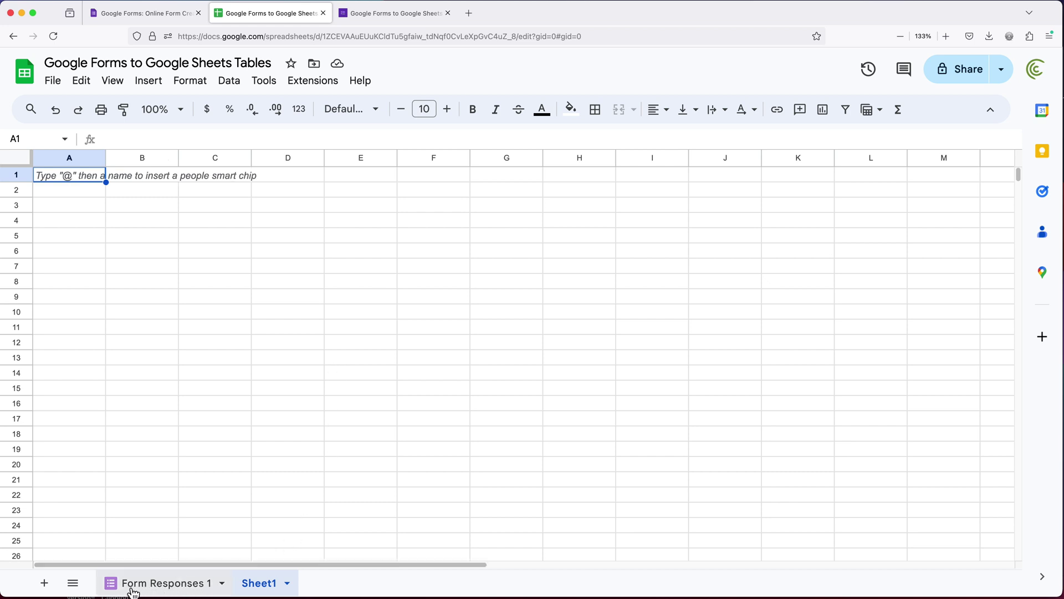
Step: Check the linked spreadsheet's Form Responses 1 sheet and whether Convert to table is available for range A1:D3
click(161, 587)
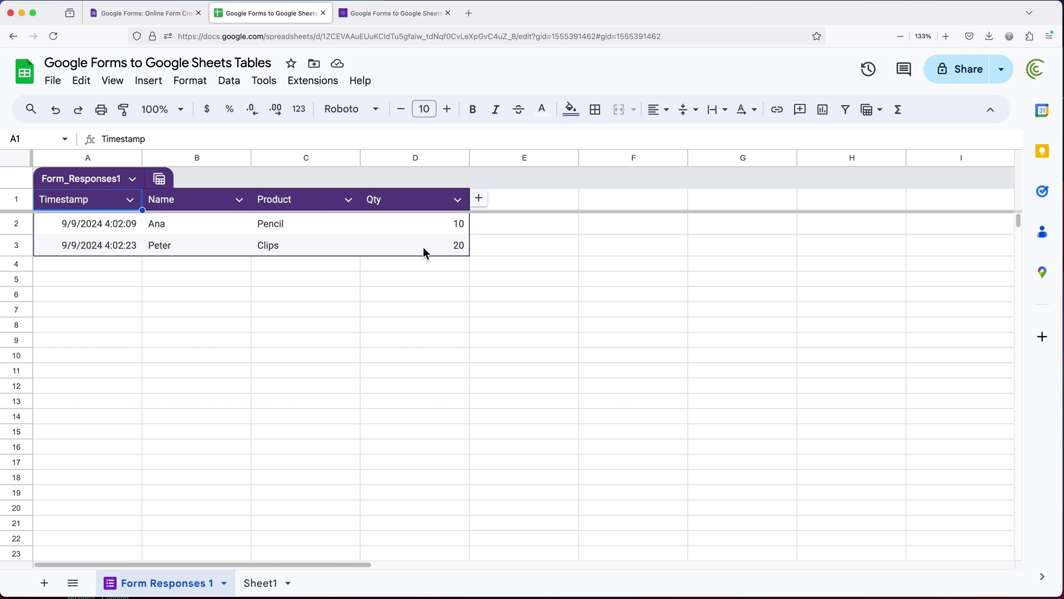
drag(419, 248, 57, 200)
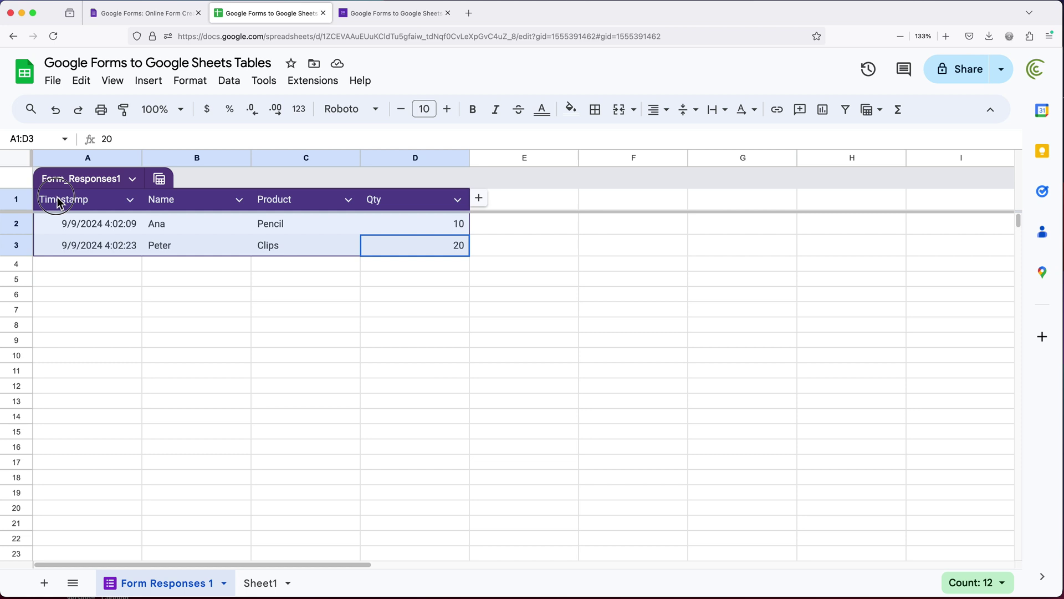
click(190, 83)
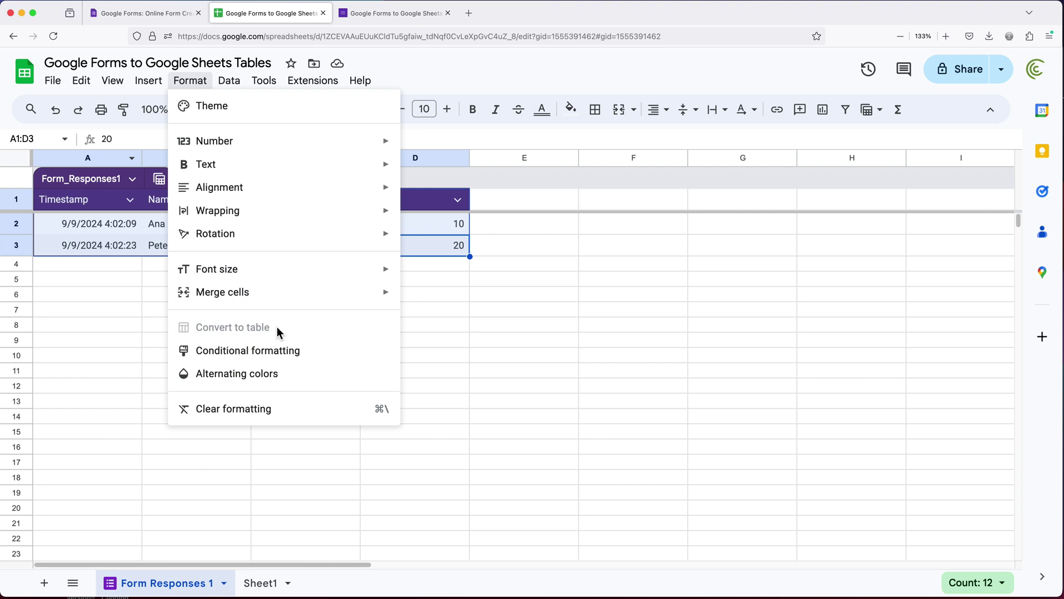
click(525, 357)
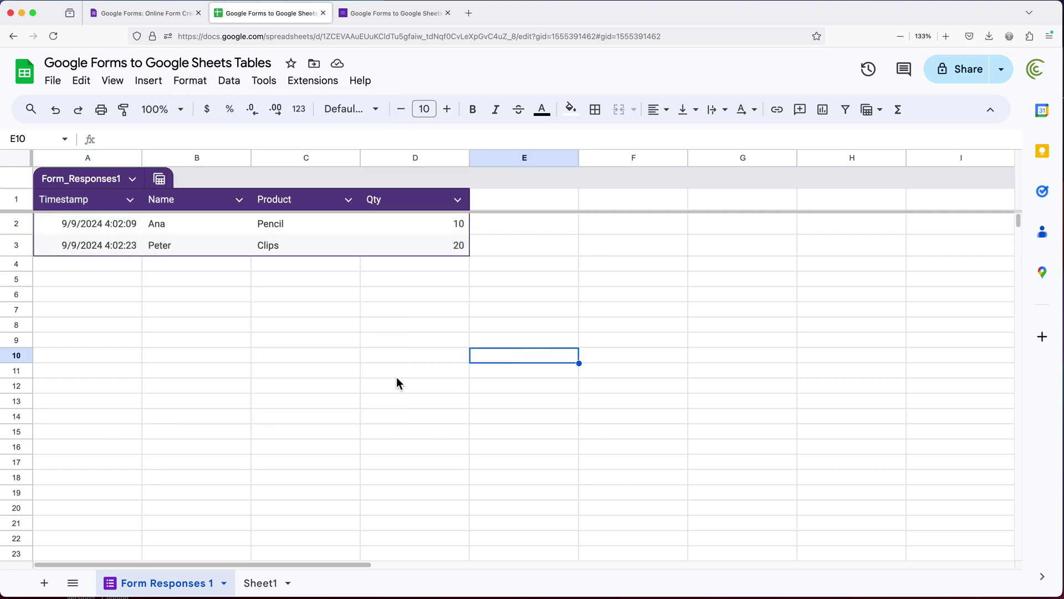
Step: Rename the form responses table to OrdersTable
click(99, 184)
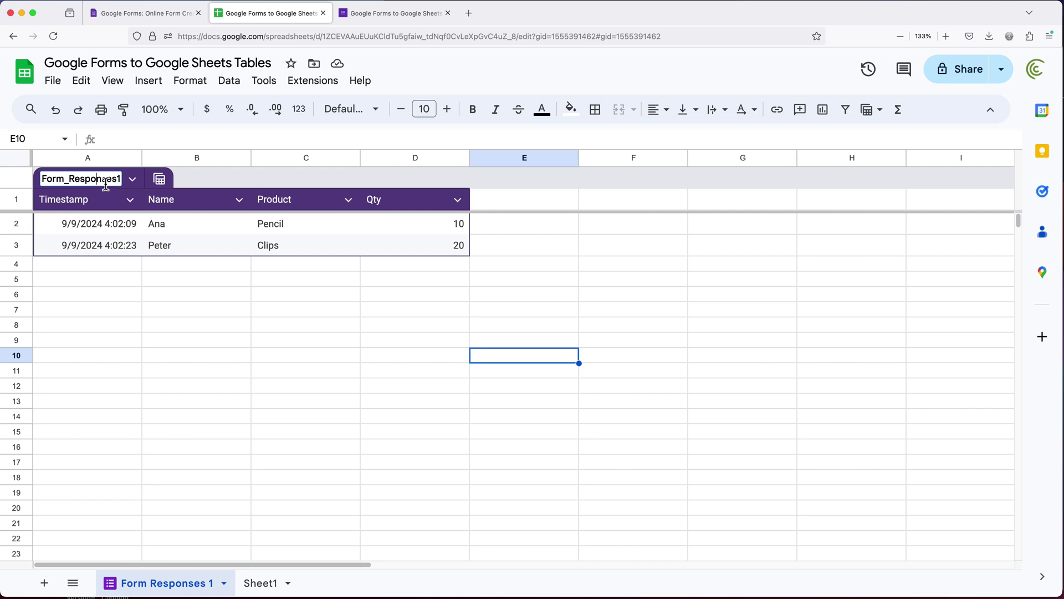
double_click(107, 183)
text(Orders)
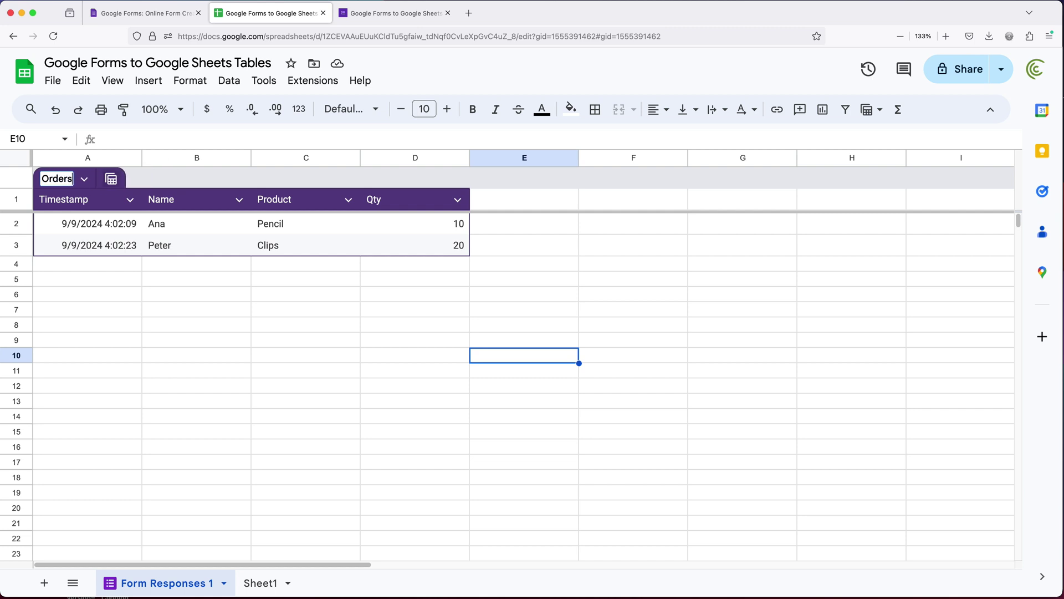
text(Table)
key(Return)
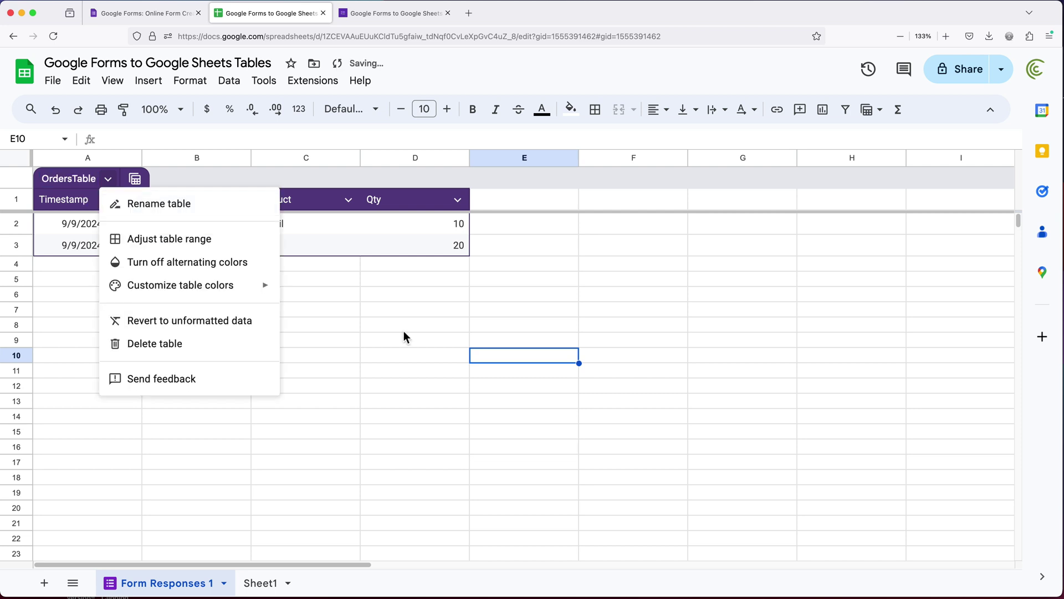
click(405, 330)
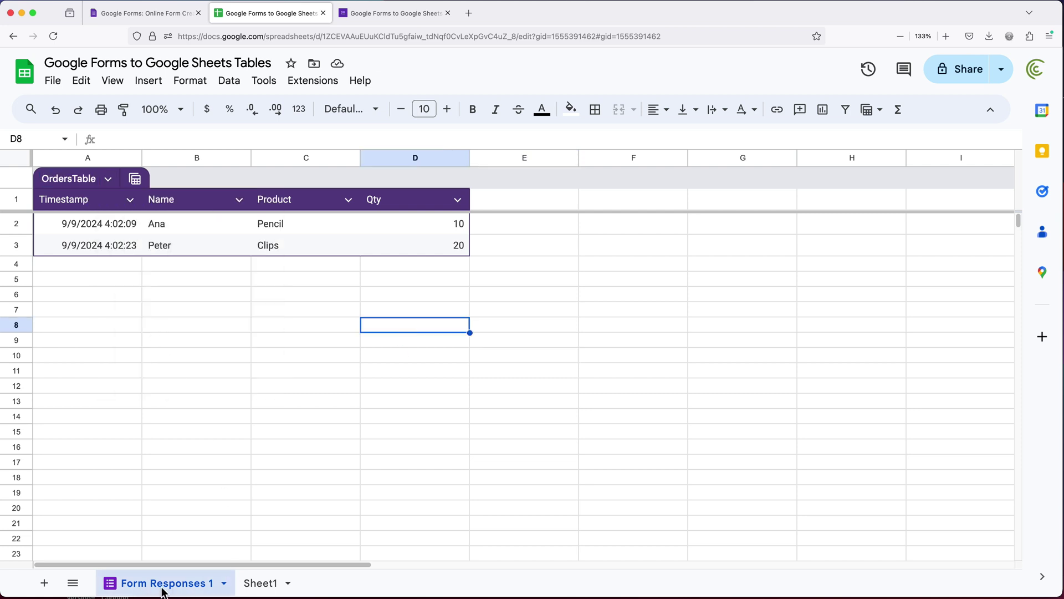
Step: Rename the Form Responses 1 sheet to Orders Data
double_click(163, 583)
text(Orde)
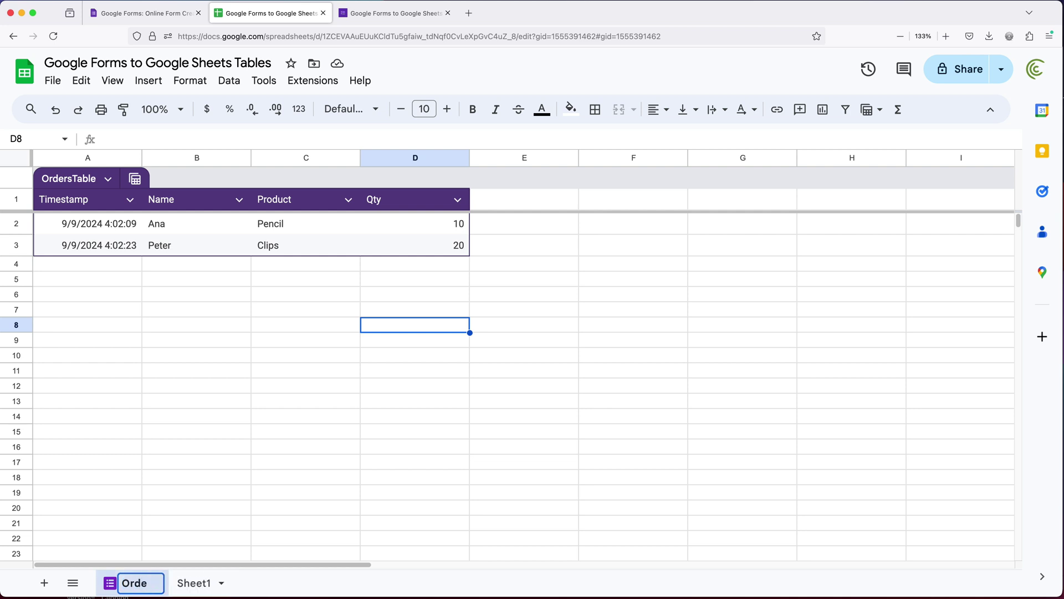
text(rs Data)
key(Return)
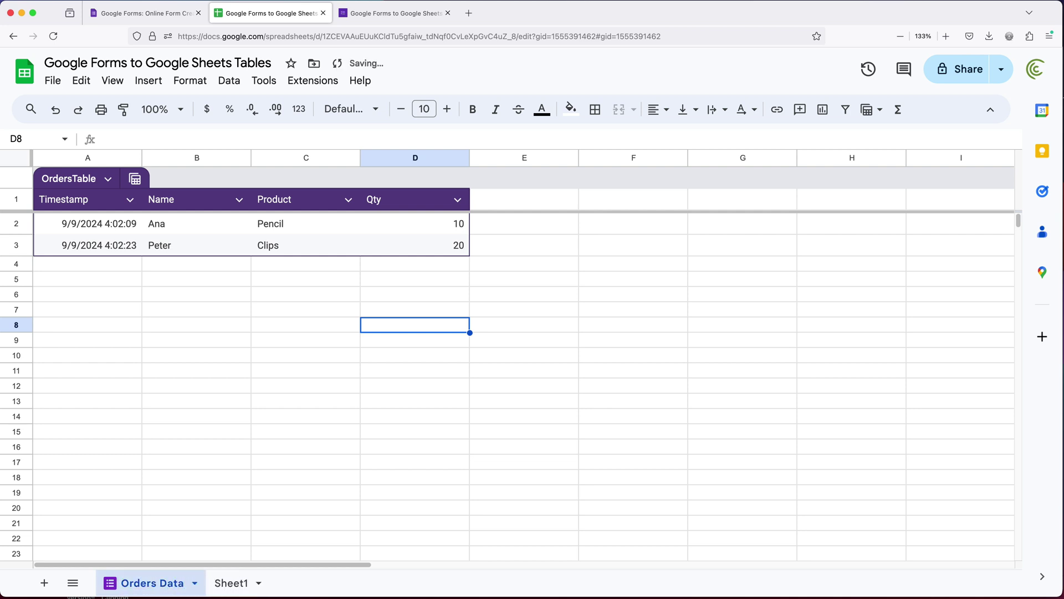
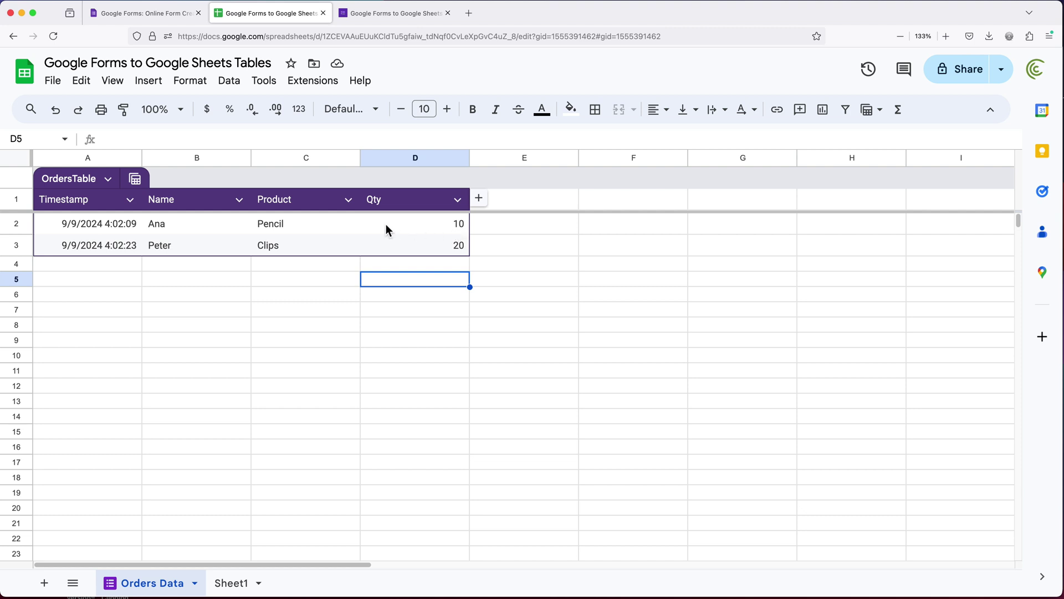
Step: List the products Pen and Pencil in cells A1 and A2 of Sheet1
click(294, 228)
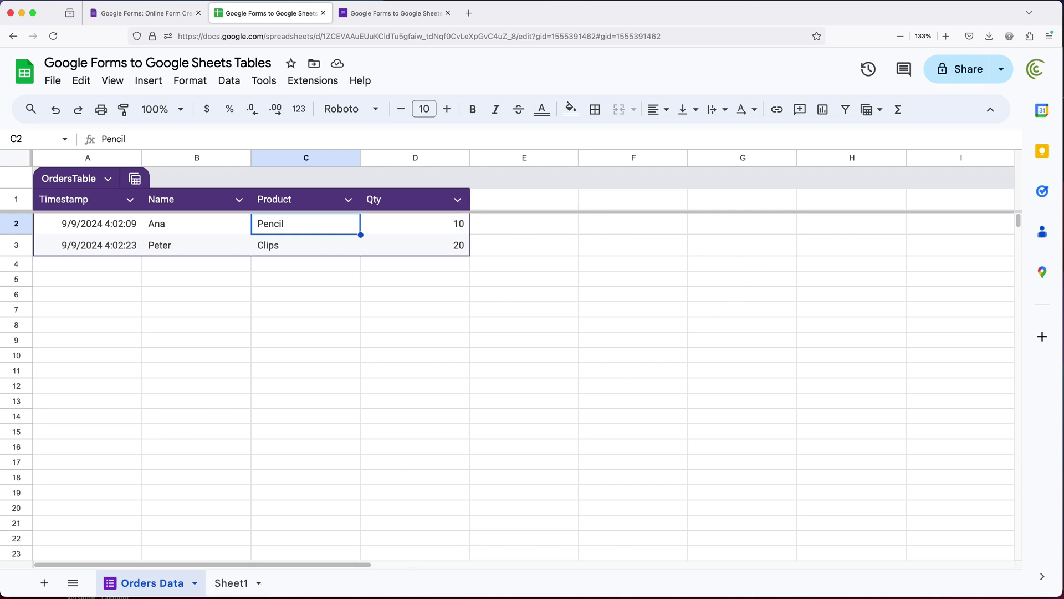
click(233, 585)
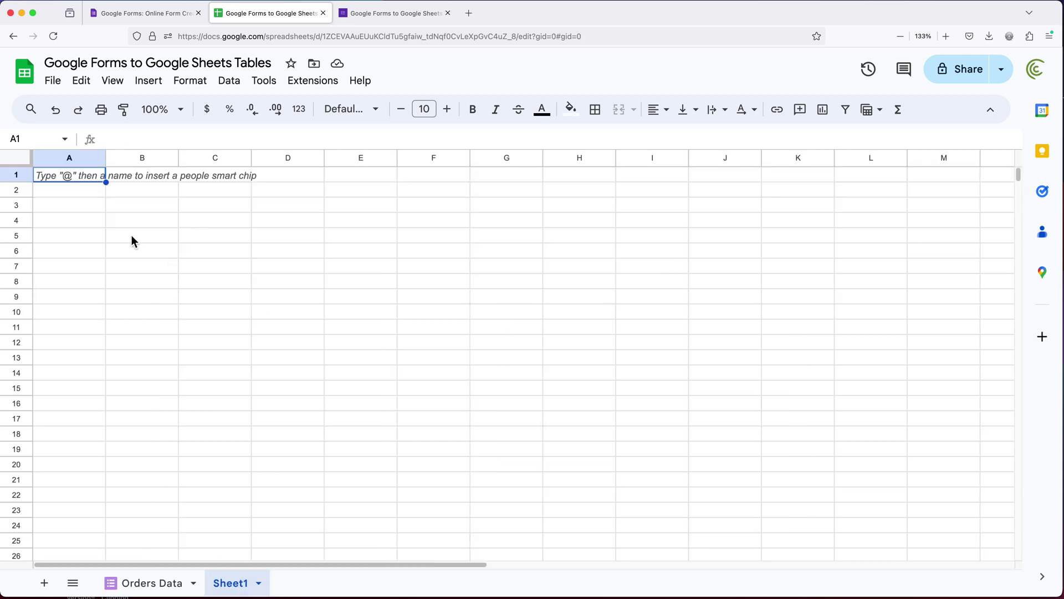
text(Pen)
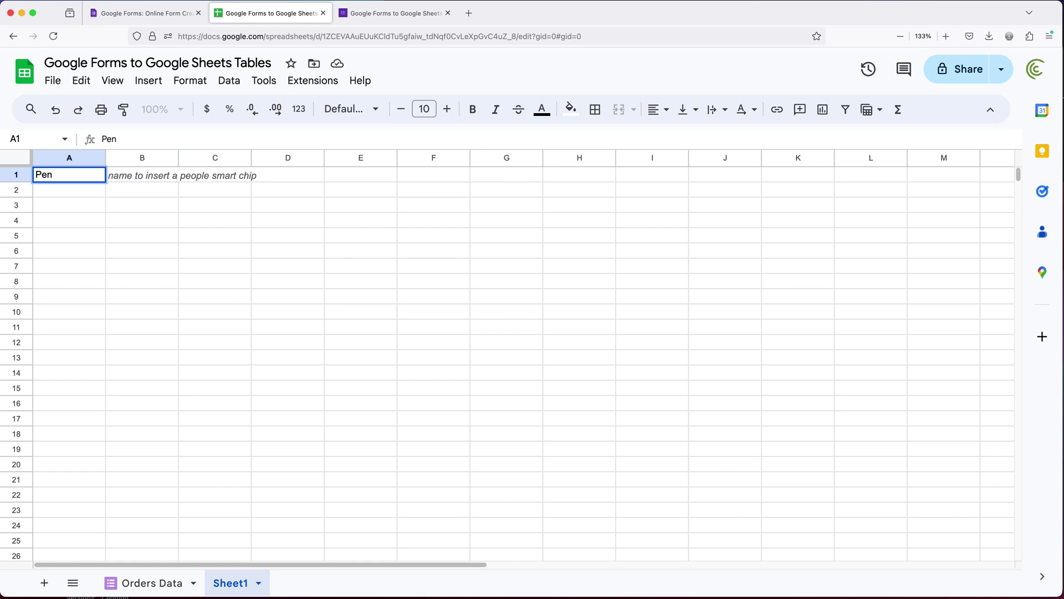
key(Return)
text(Pencil)
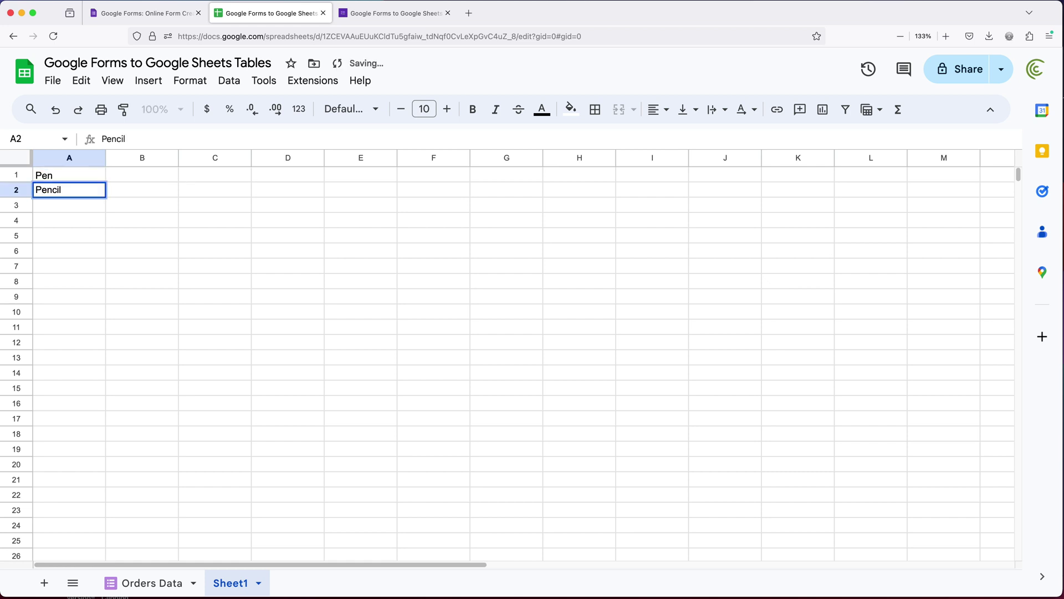
Step: Enter the prices 2 for Pen and 1.5 for Pencil in B1:B2 and format them as currency
click(68, 174)
click(142, 175)
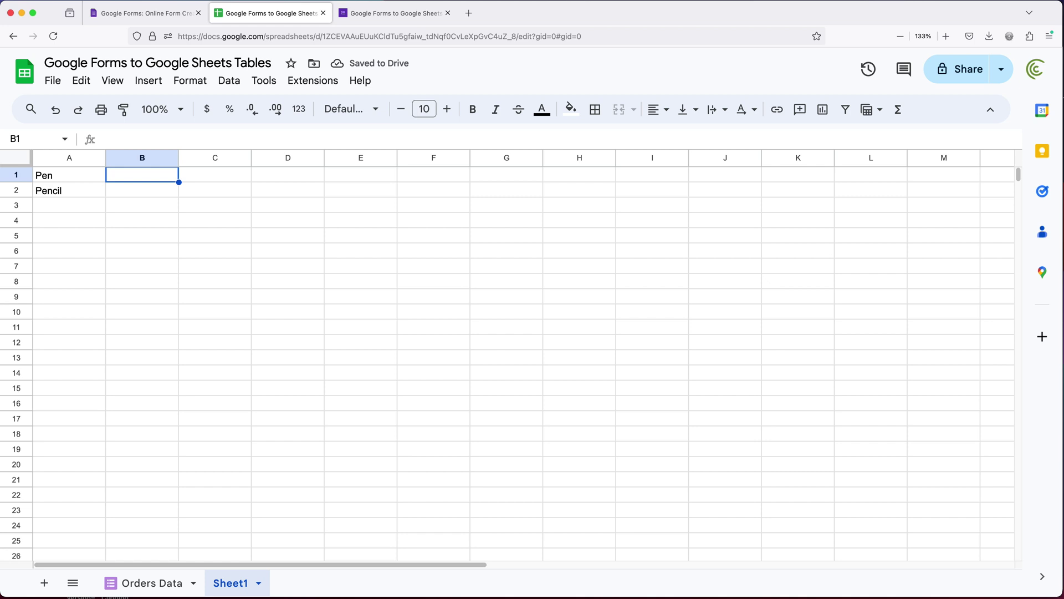
text(2)
key(Return)
text(1.5)
key(Return)
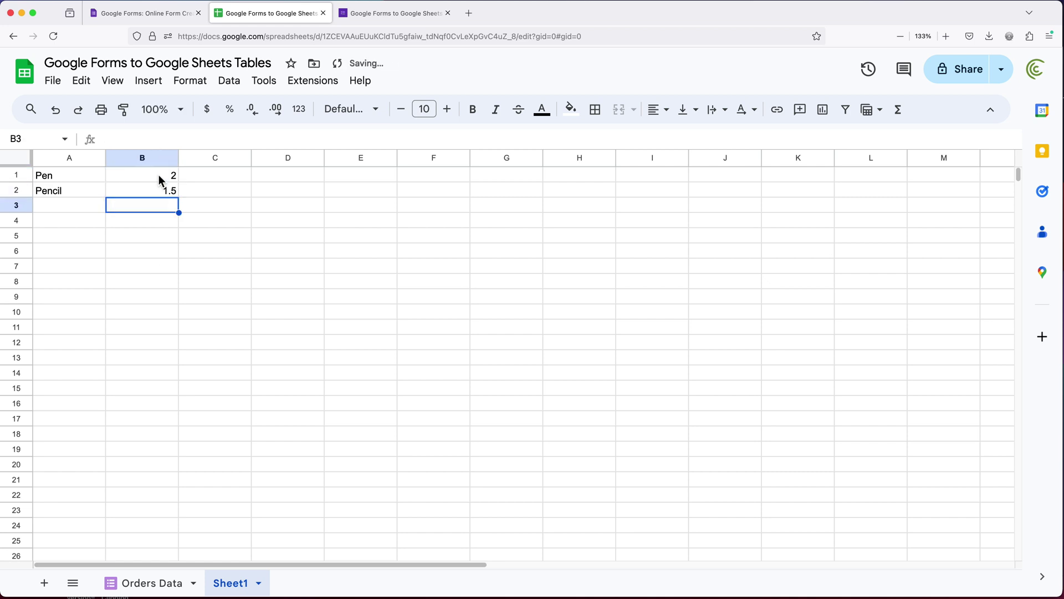
drag(160, 179, 157, 190)
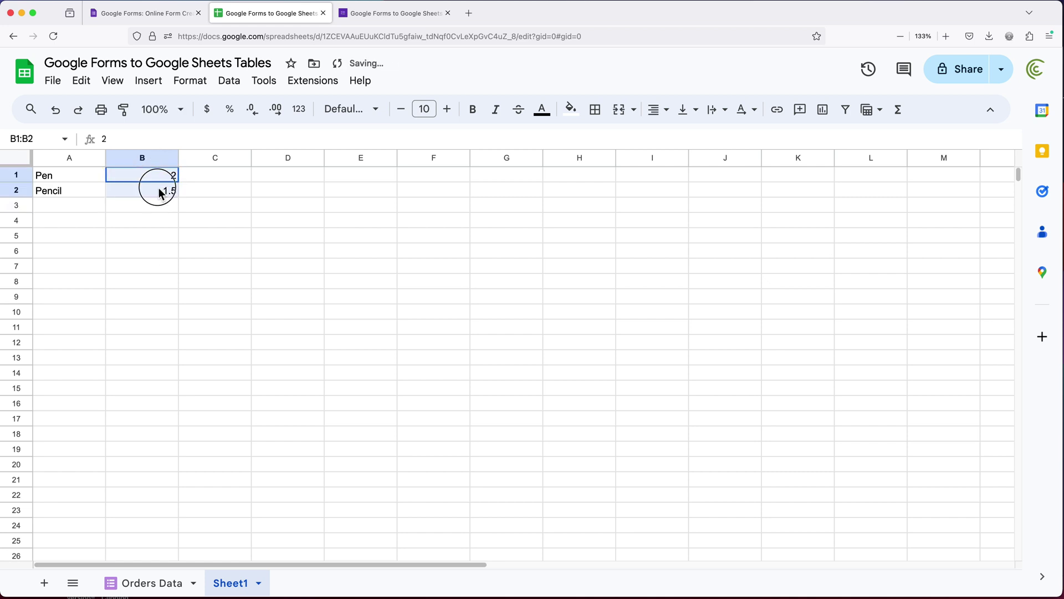
click(207, 110)
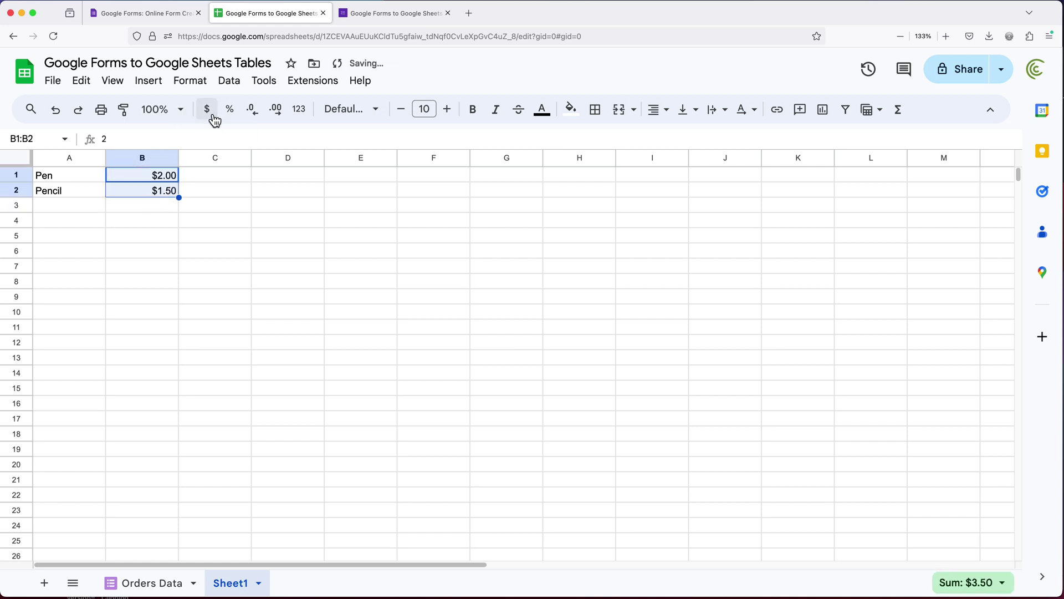
Step: Rename Sheet1 to Products
click(66, 178)
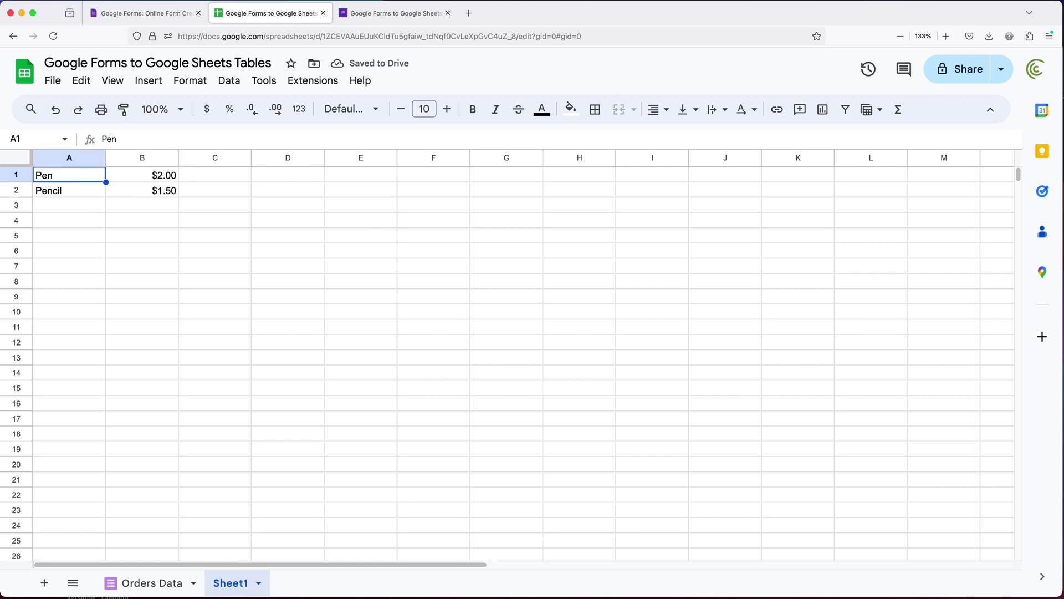
double_click(238, 586)
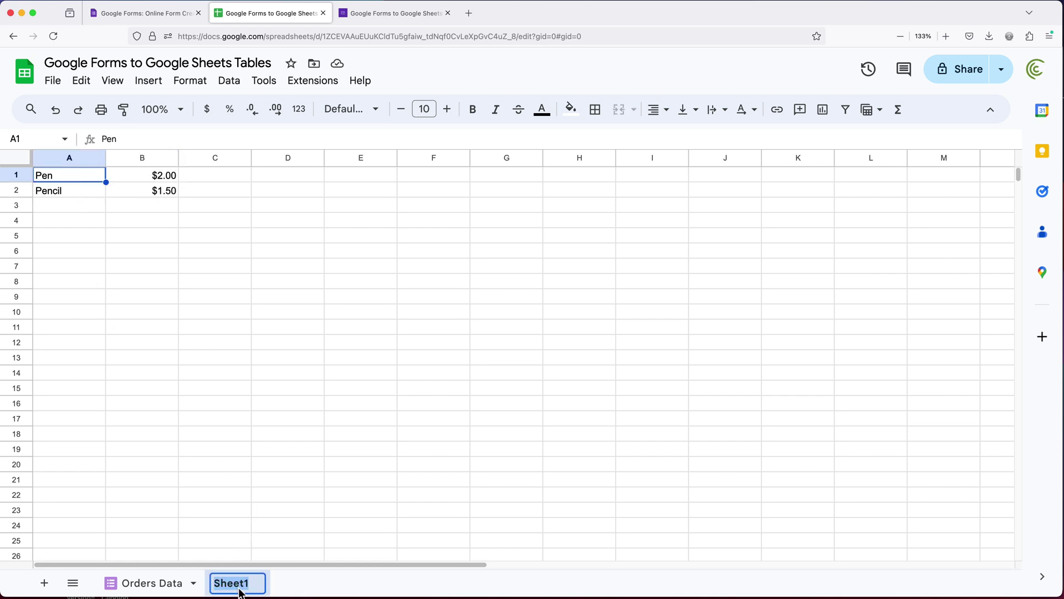
text(Products)
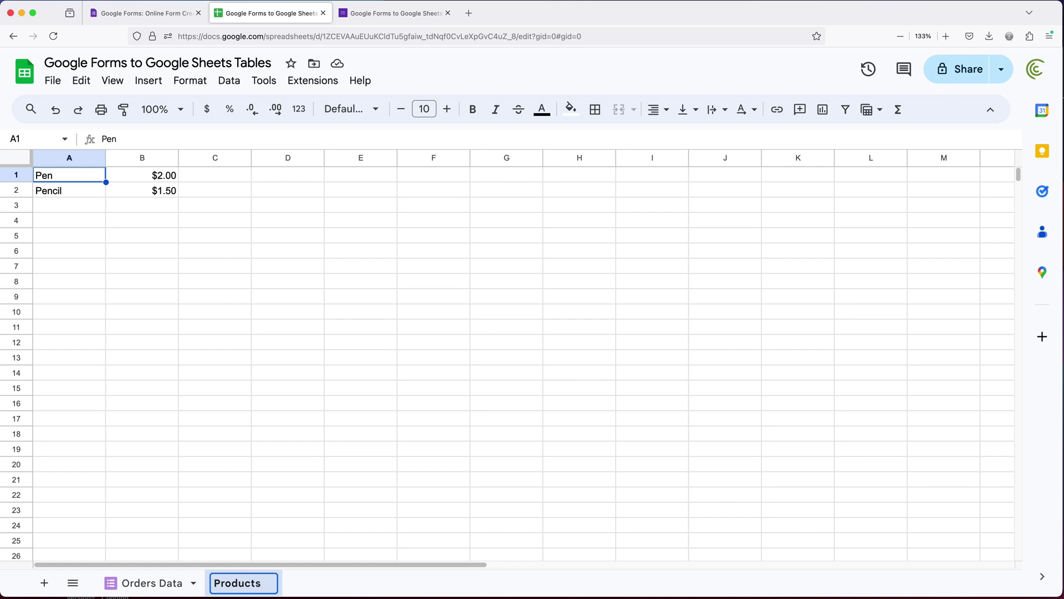
key(Return)
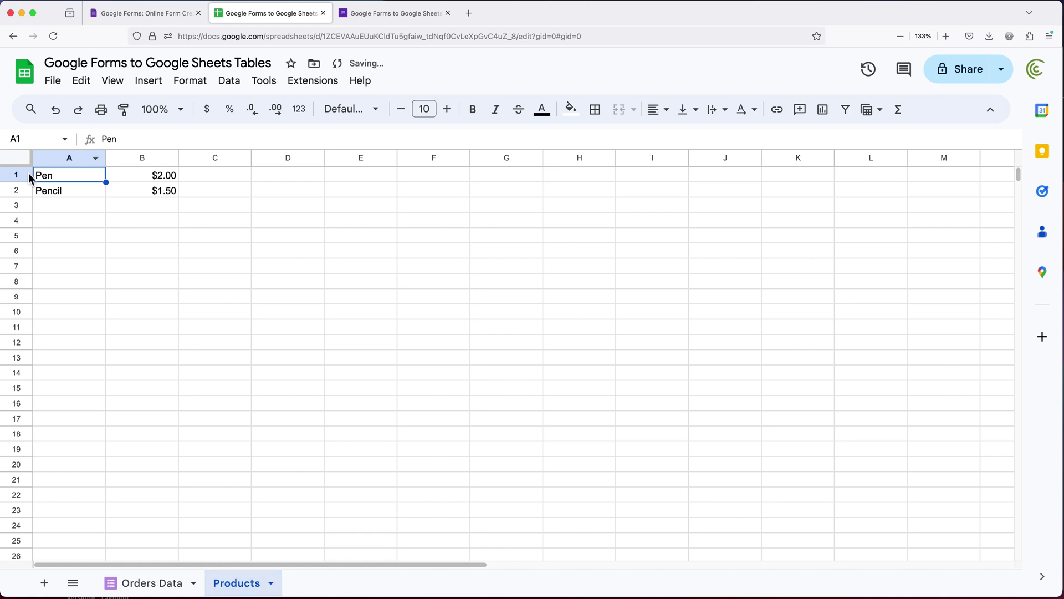
Step: Insert a row above the product list and enter the headers Product Name in A1 and Price in B1
click(17, 176)
right_click(17, 176)
click(114, 294)
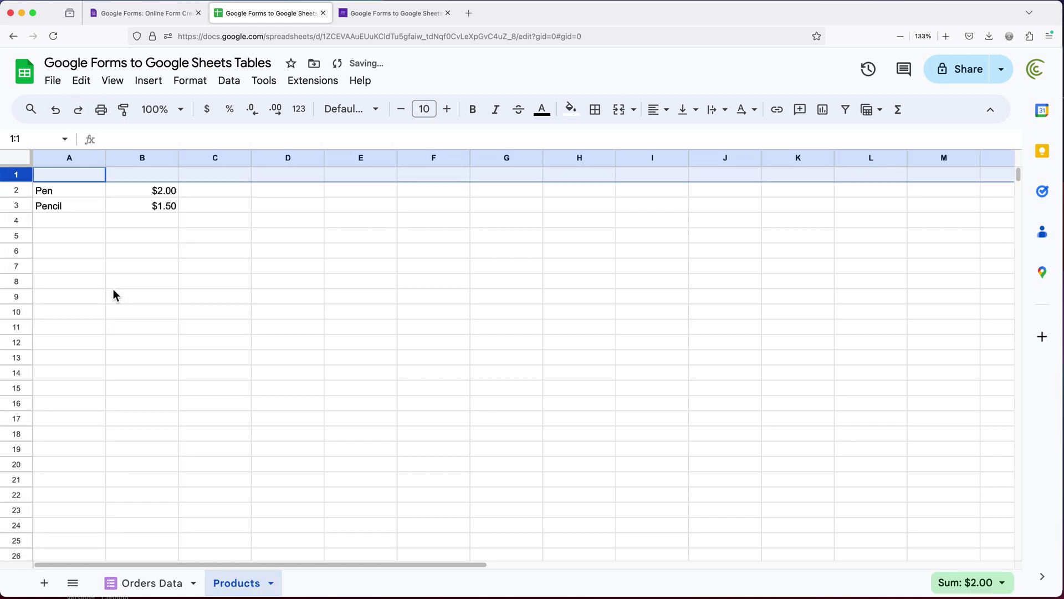
click(91, 181)
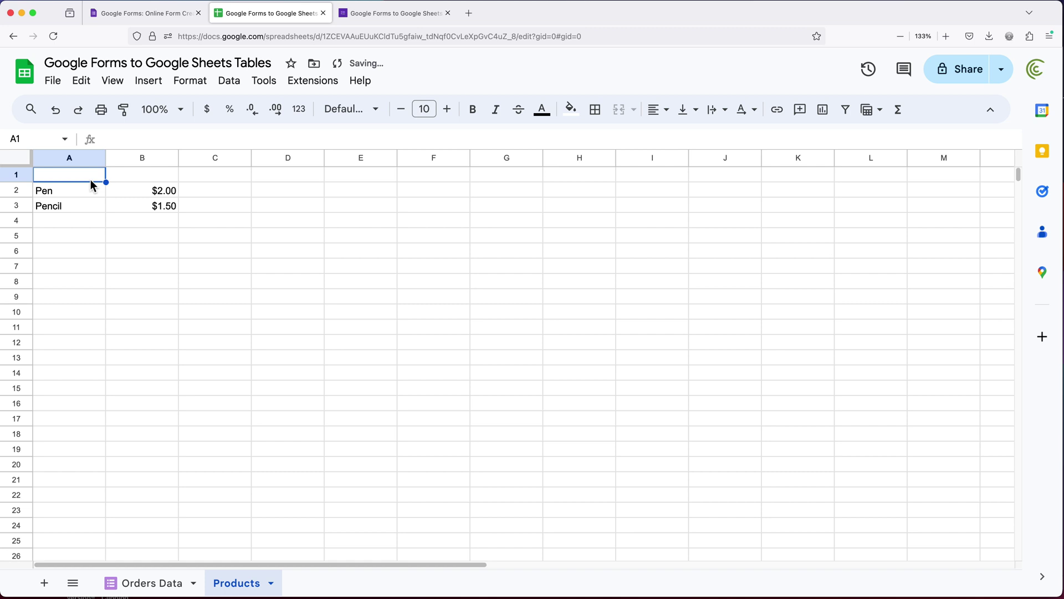
text(Product Name)
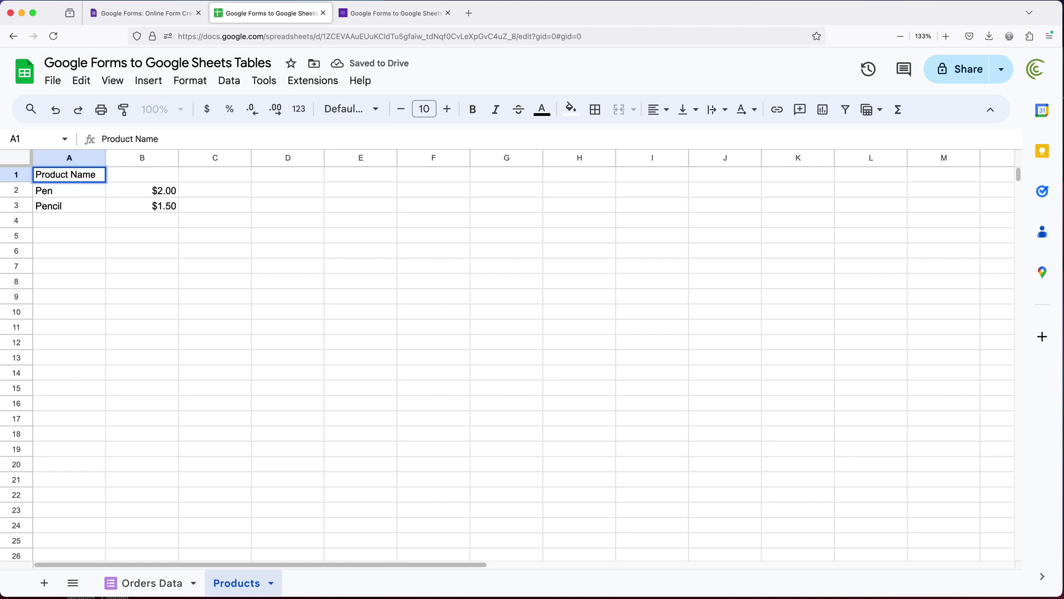
key(Tab)
text(Price)
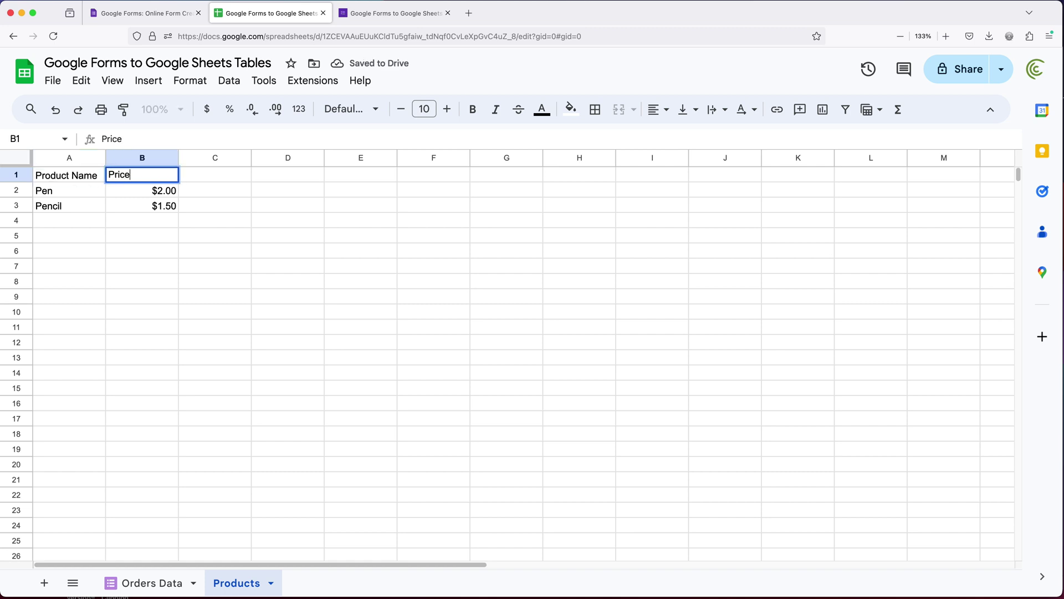
key(Return)
click(186, 255)
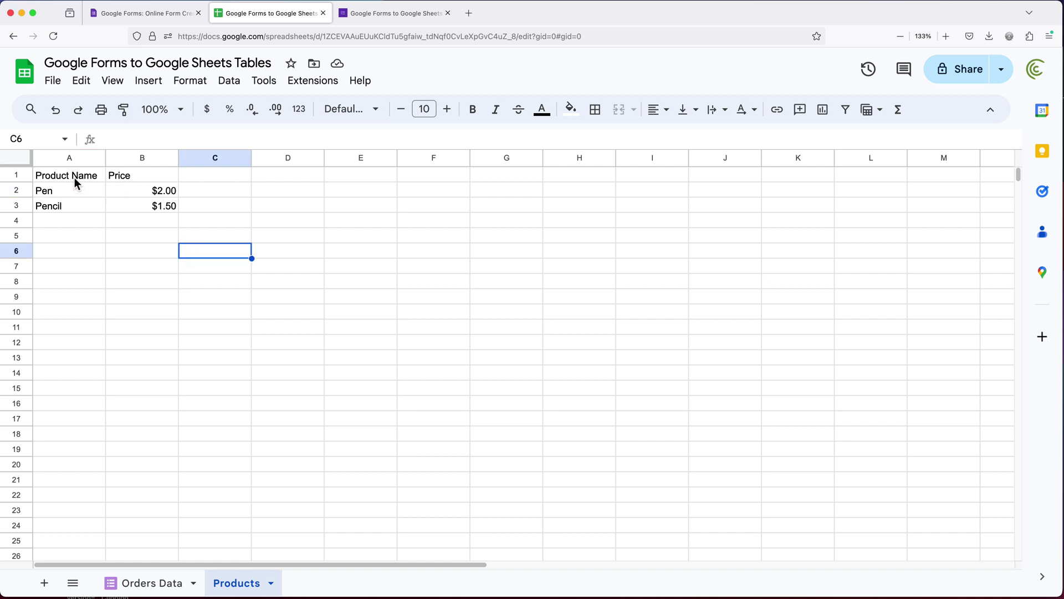
Step: Convert the range A1:B3 on the Products sheet to a table and name it Products
drag(71, 176, 162, 211)
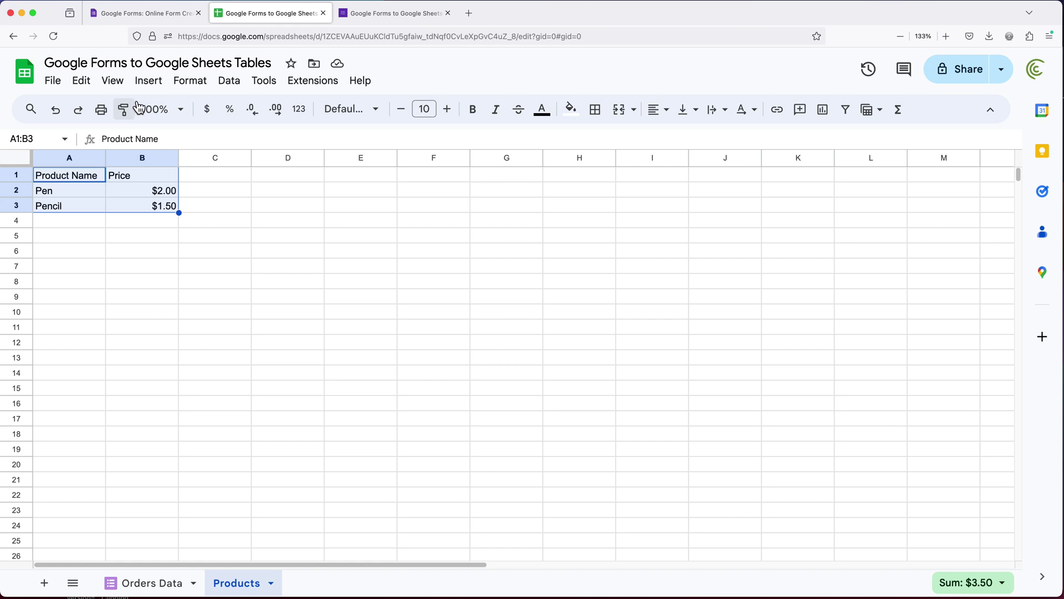
click(190, 81)
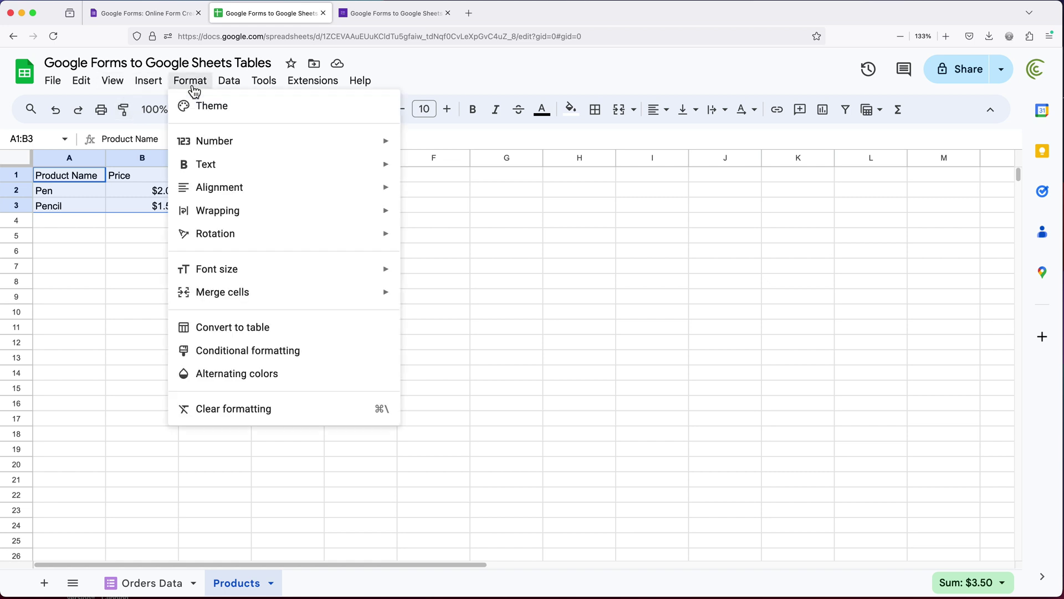
click(259, 332)
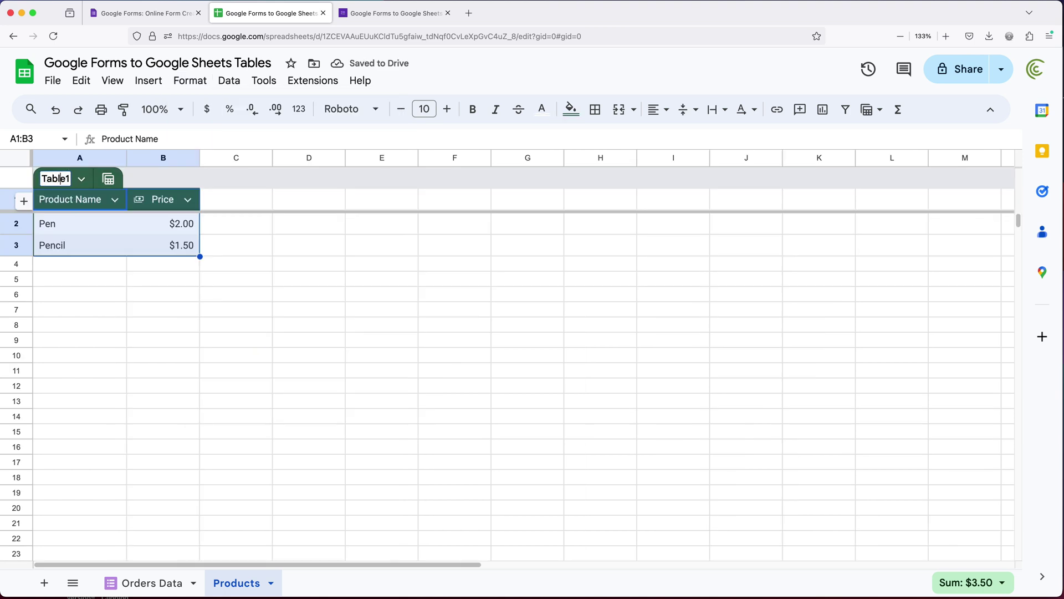
key(BackSpace)
key(BackSpace)
key(BackSpace)
key(BackSpace)
key(BackSpace)
key(BackSpace)
text(Products)
click(384, 311)
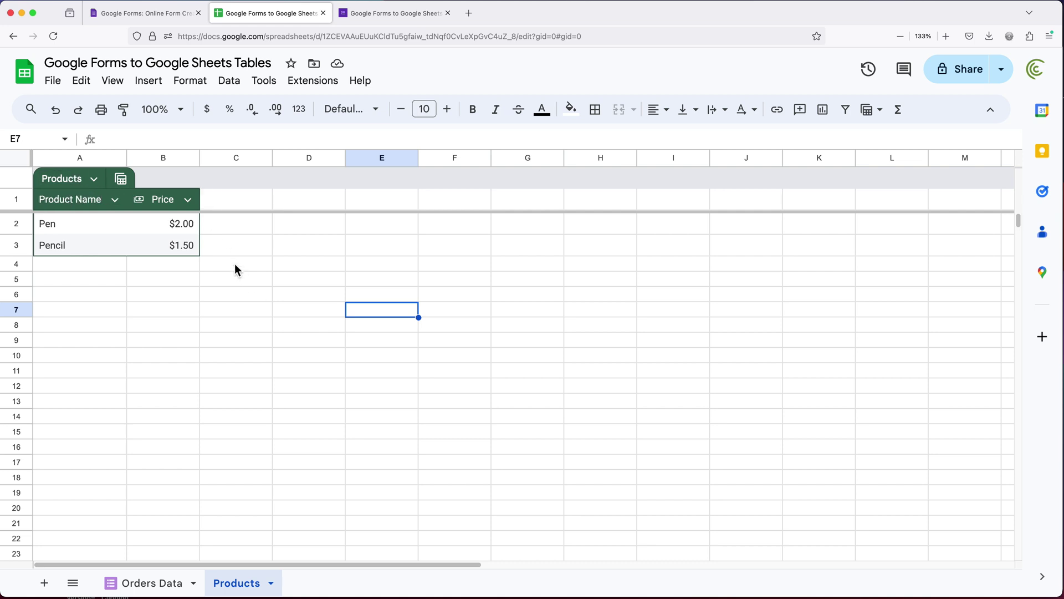
click(148, 583)
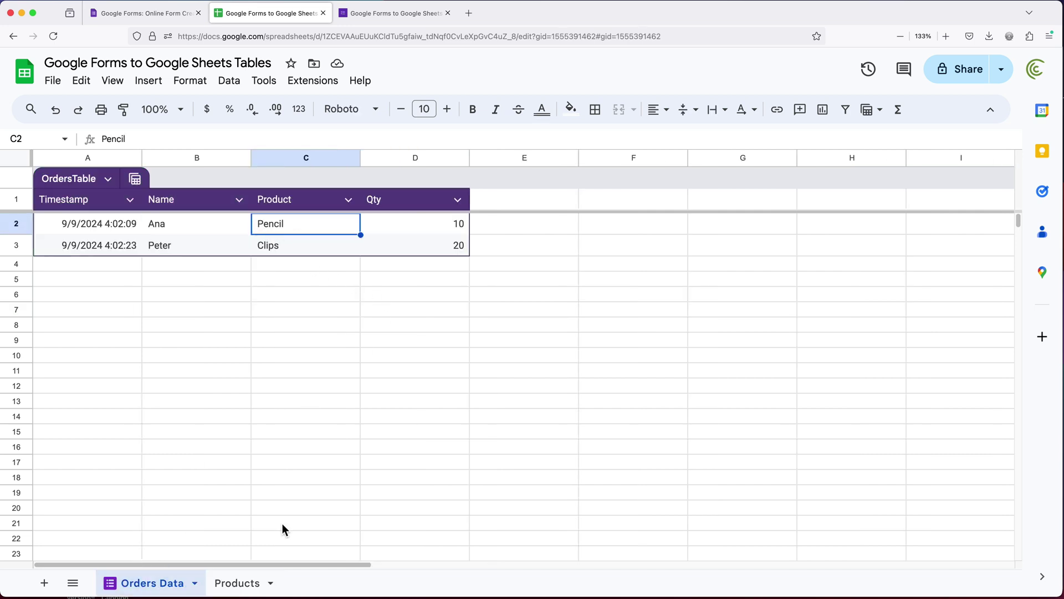
click(239, 583)
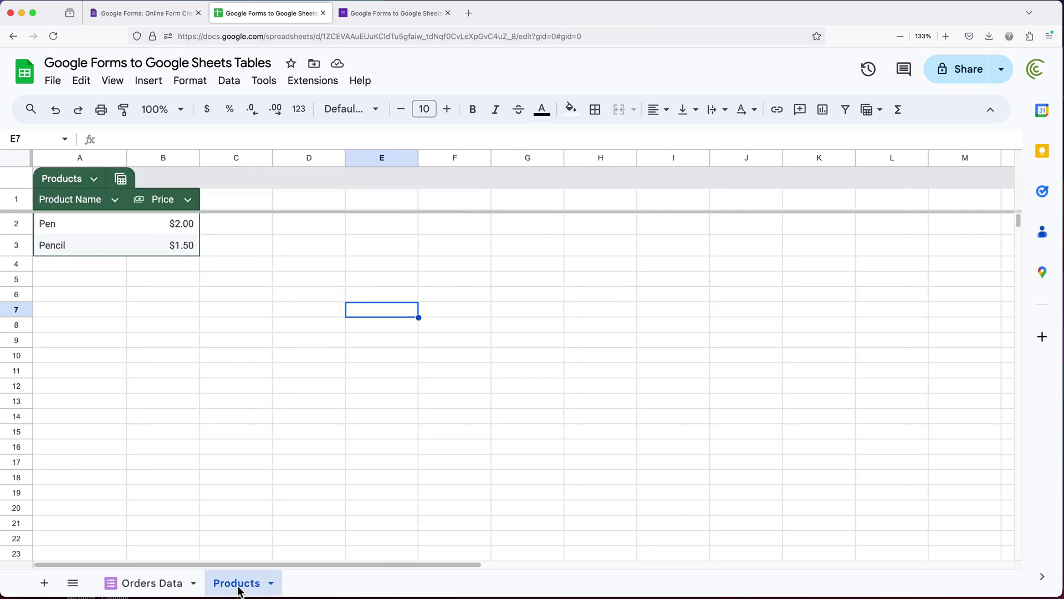
click(57, 247)
click(159, 249)
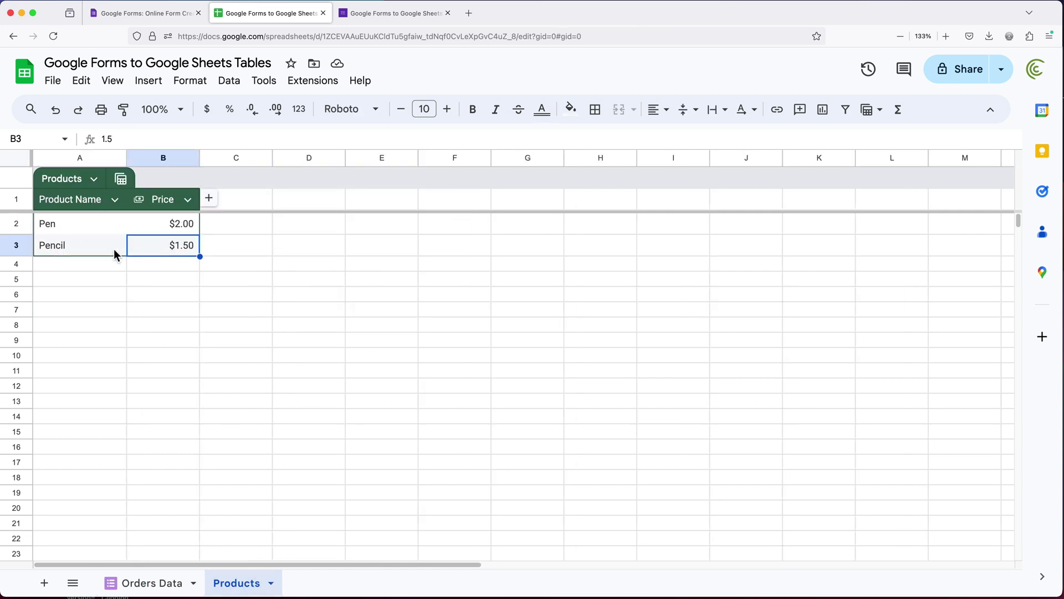
Step: Add a column named Price after Qty in OrdersTable on the Orders Data sheet
click(140, 583)
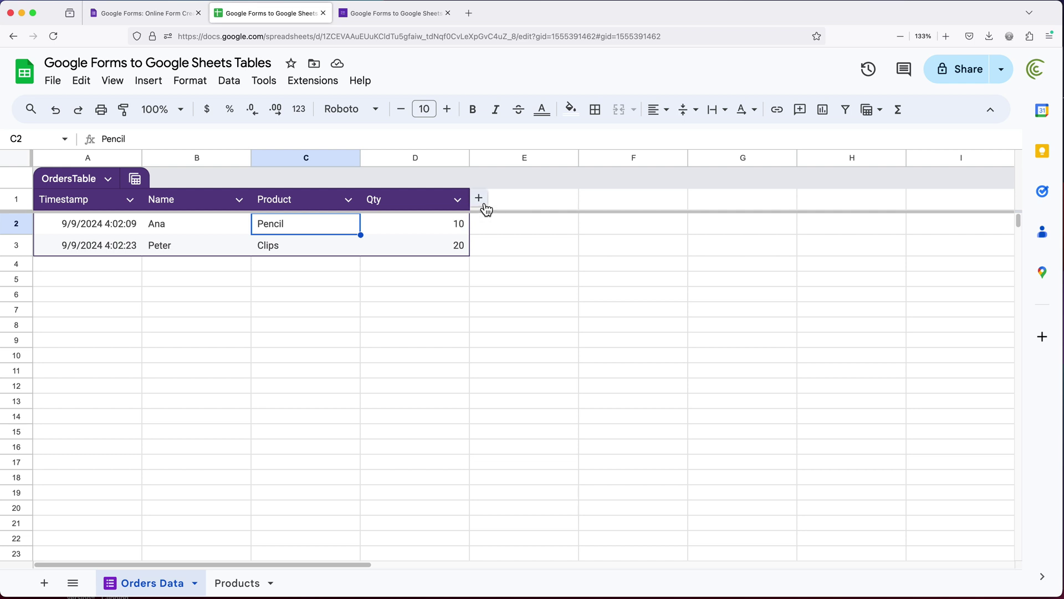
click(482, 203)
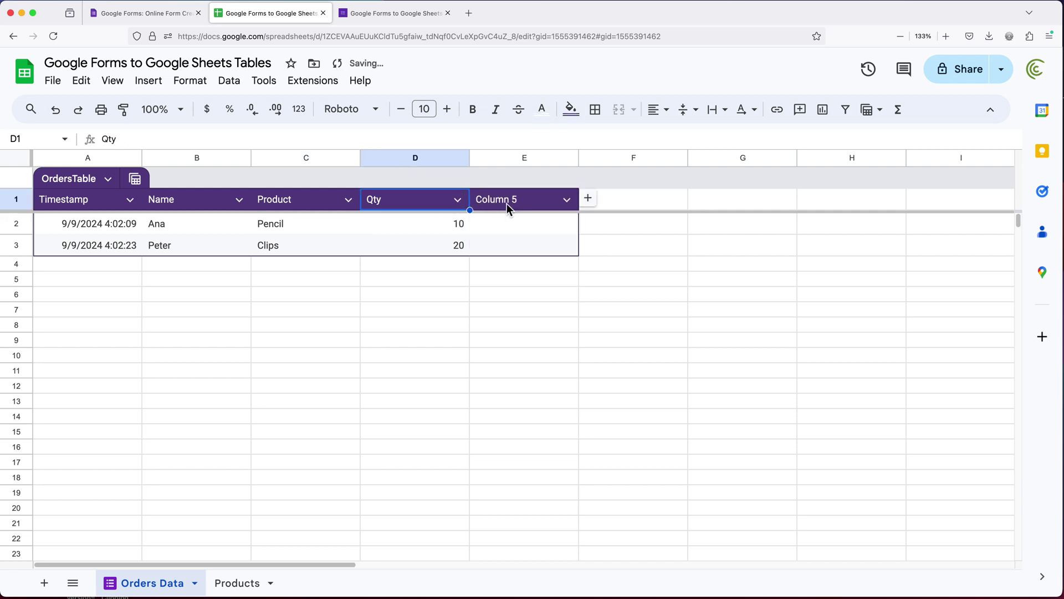
double_click(525, 200)
drag(522, 198, 438, 204)
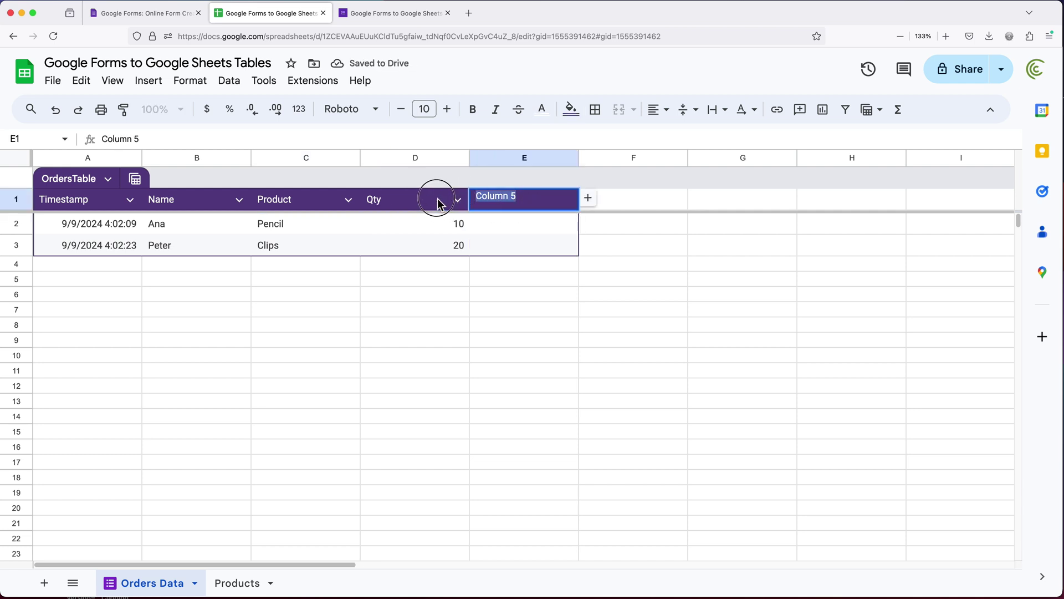
text(Price)
key(Return)
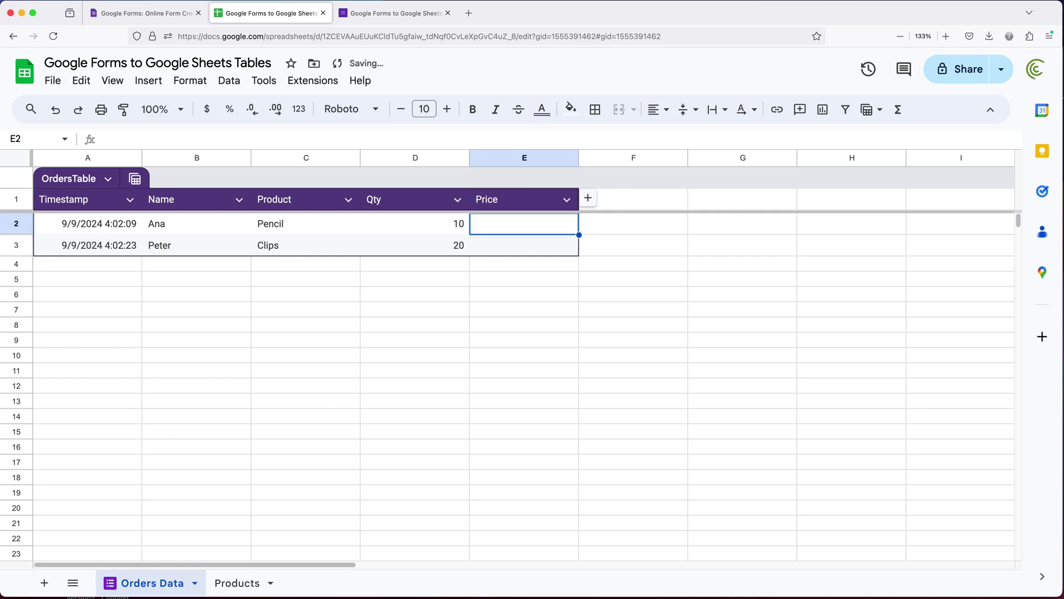
Step: Enter the formula =XLOOKUP(C2,Products[Product Name],Products[Price]) in cell E2 of the Orders Data sheet
text(=XL)
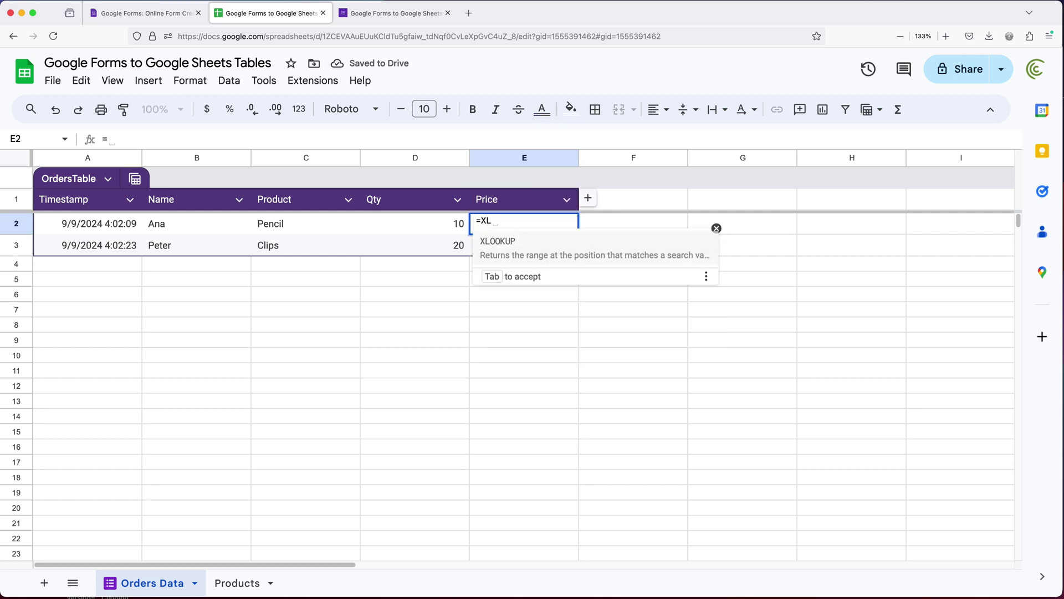
key(Tab)
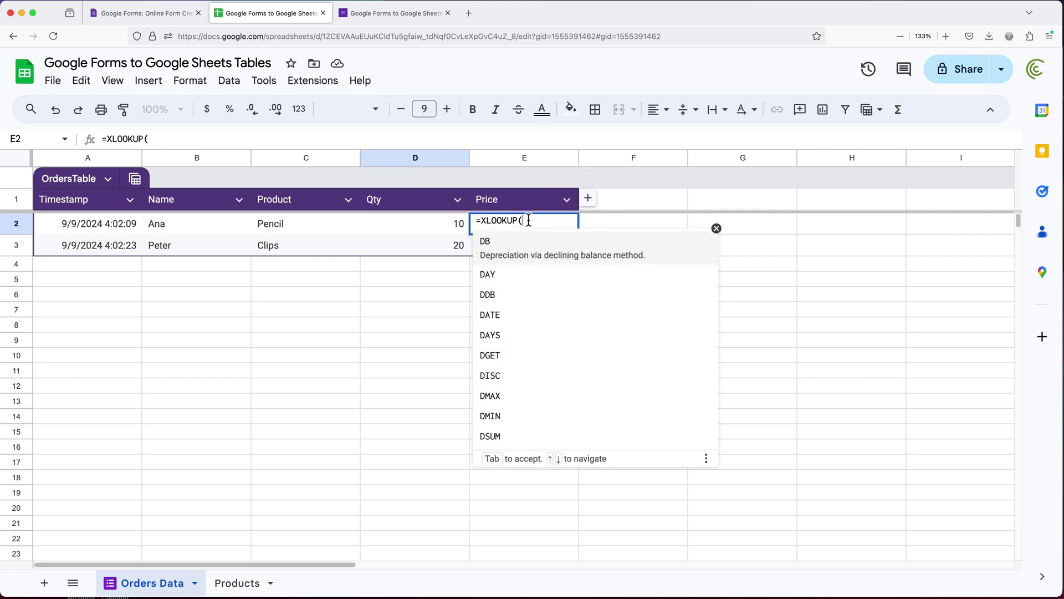
click(291, 224)
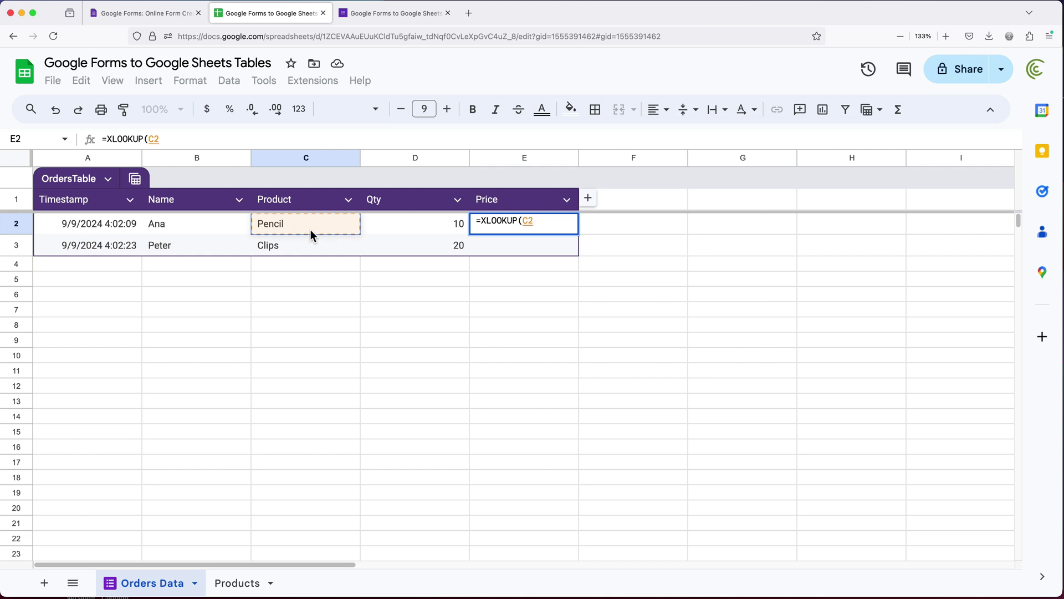
text(,)
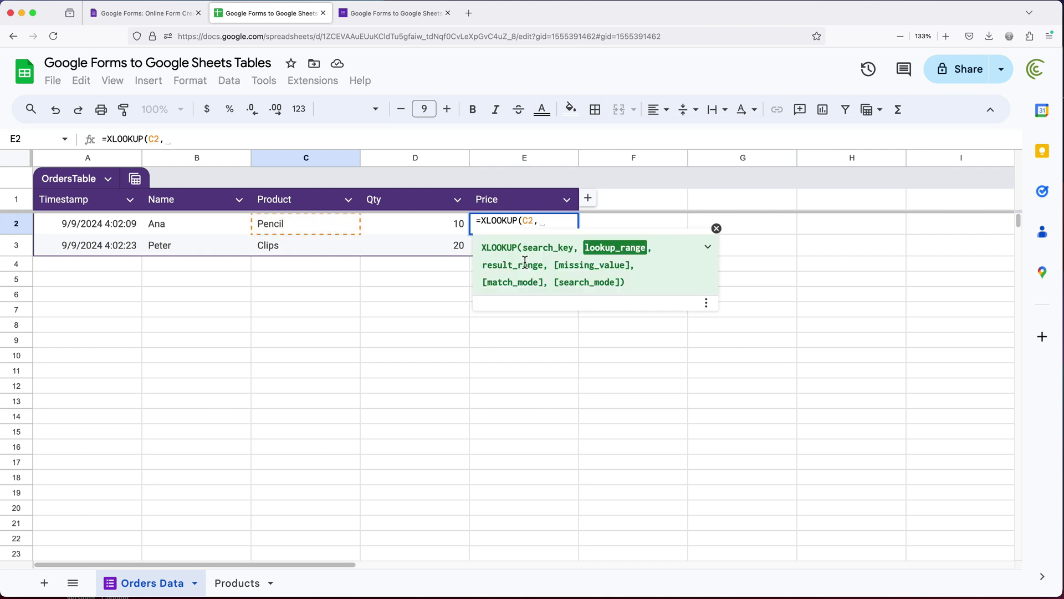
click(237, 583)
drag(67, 228, 71, 244)
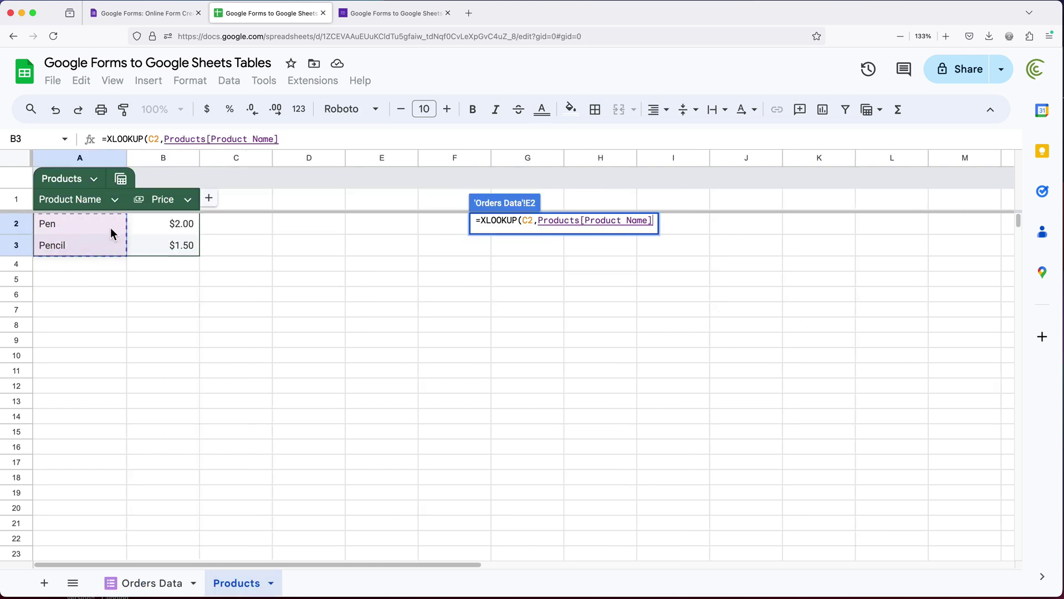
text(,)
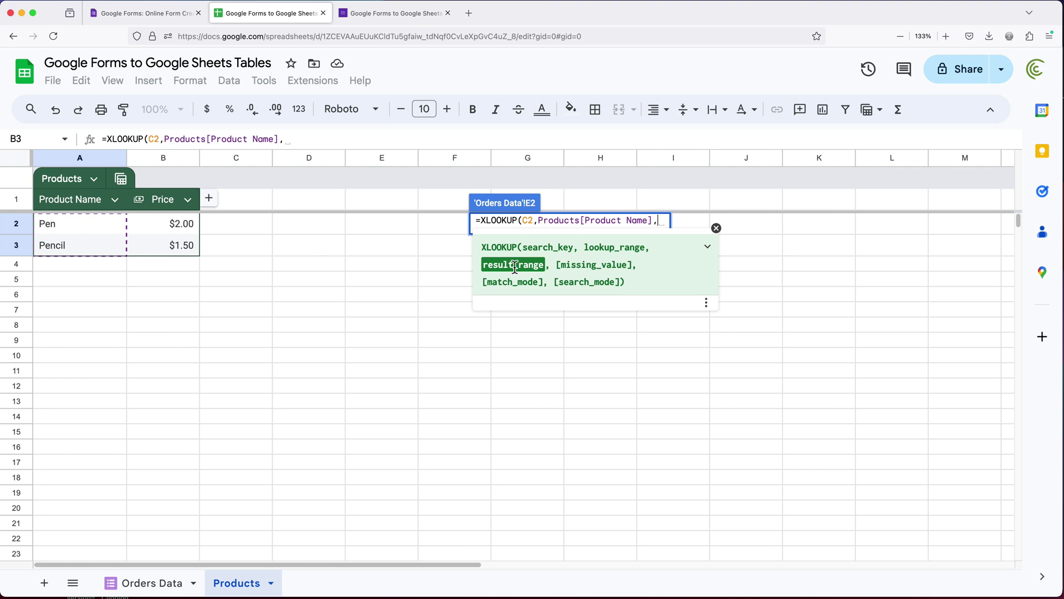
drag(171, 229, 166, 244)
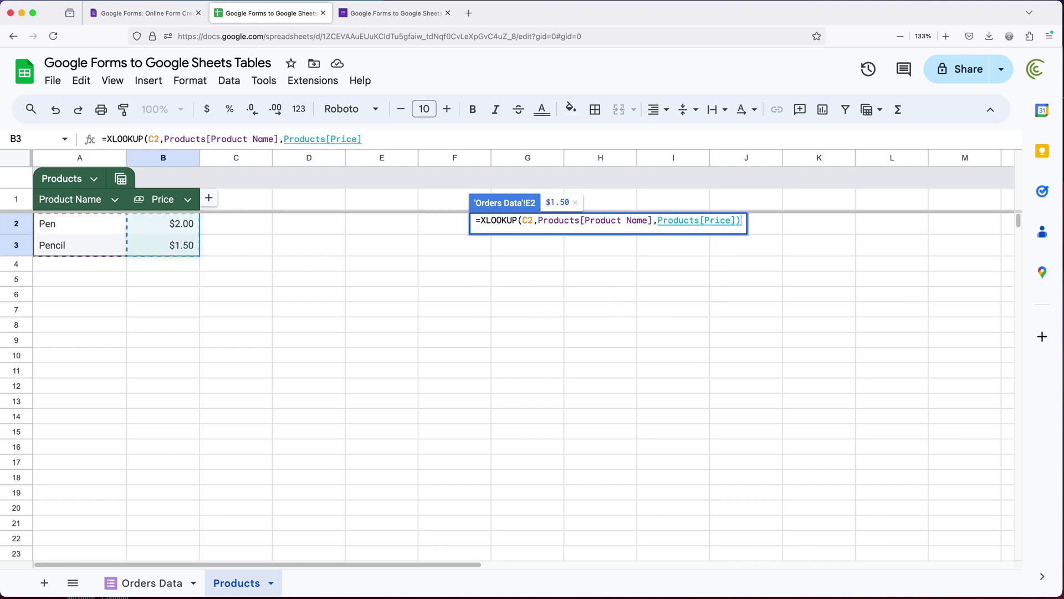
text())
key(Return)
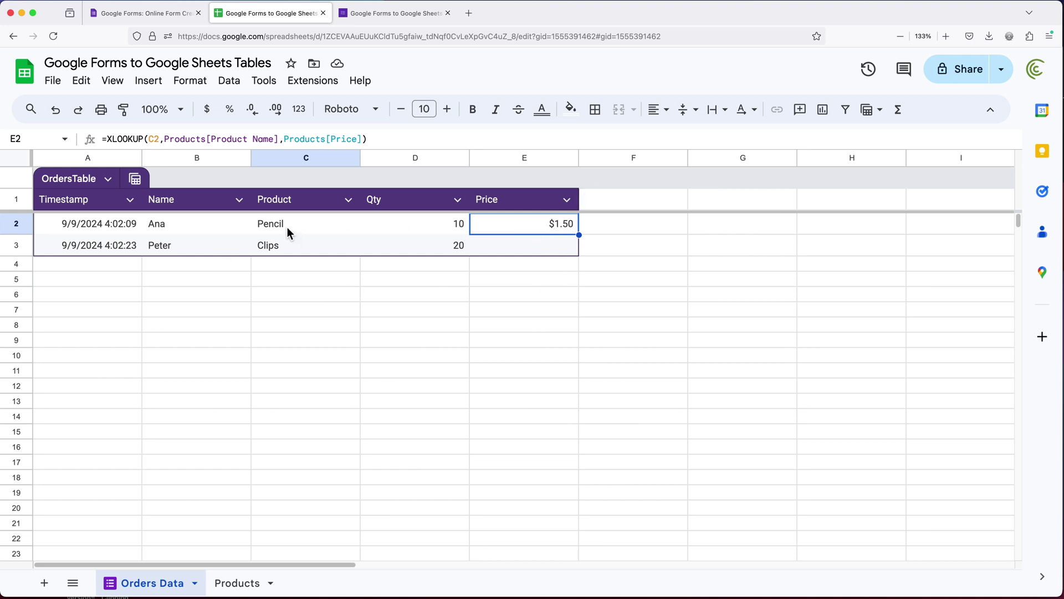
Step: Examine the table references in the E2 lookup formula and compare them with the columns of the Products table
click(317, 224)
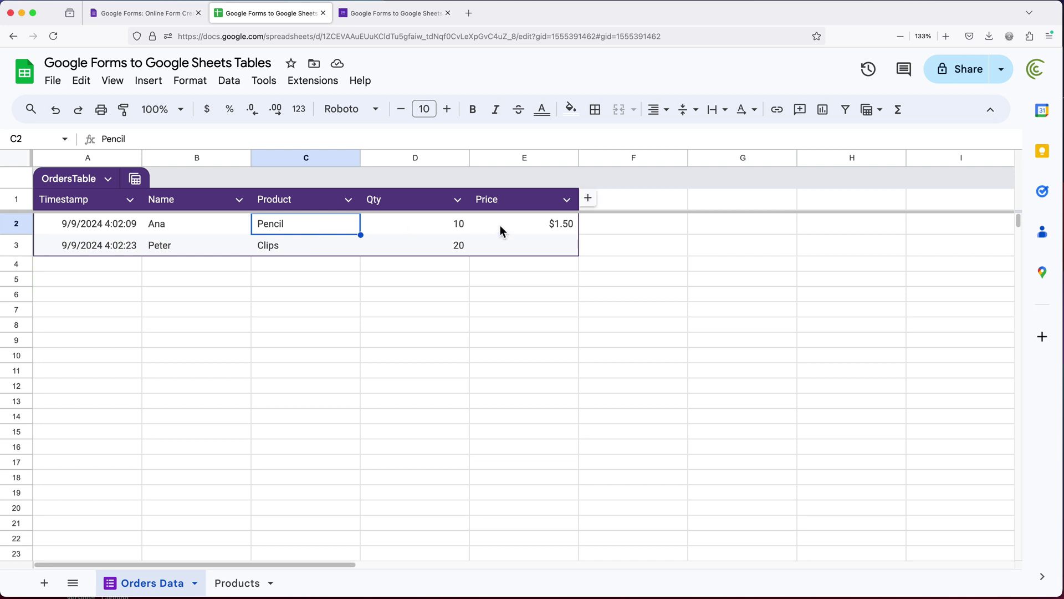
click(557, 225)
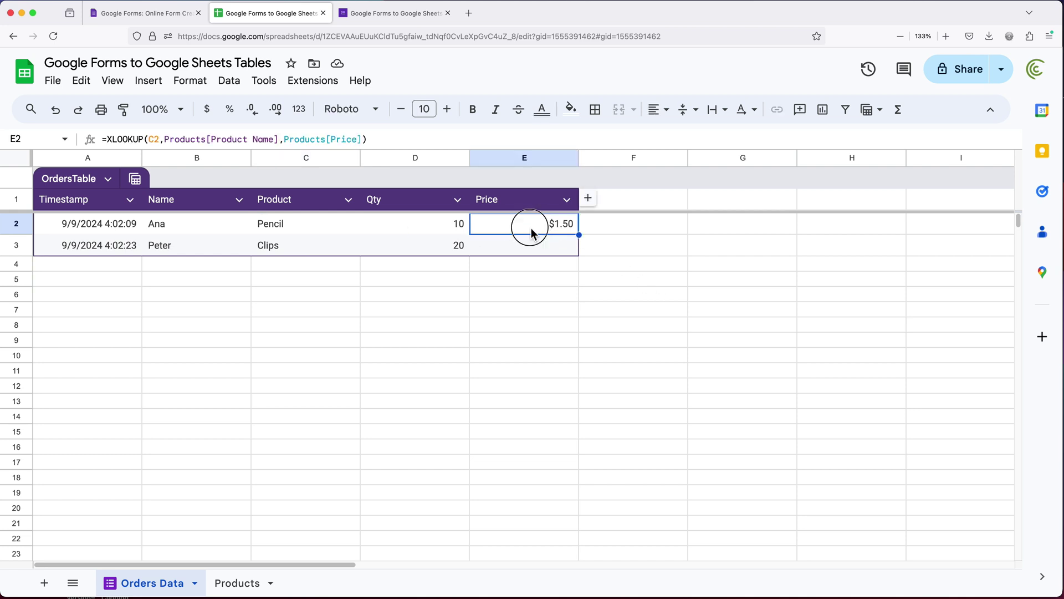
double_click(533, 228)
drag(660, 224, 733, 232)
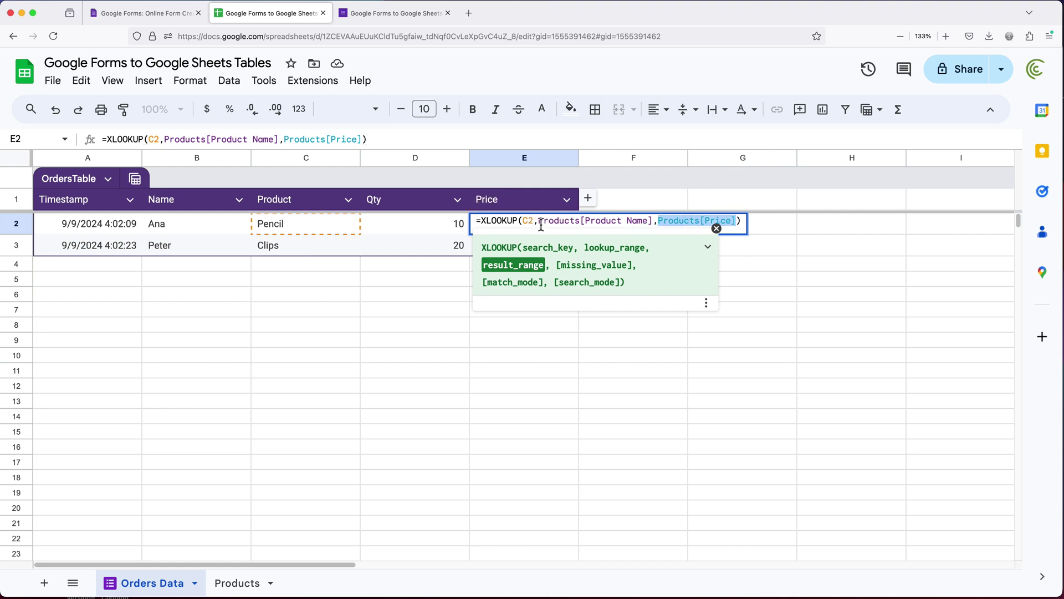
drag(541, 226, 645, 228)
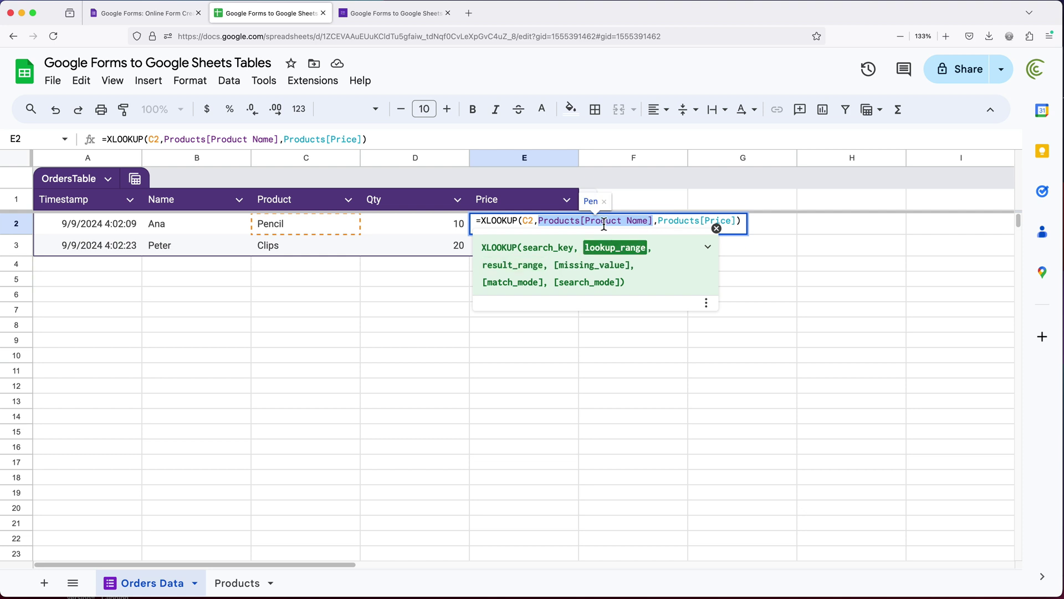
key(Escape)
click(236, 584)
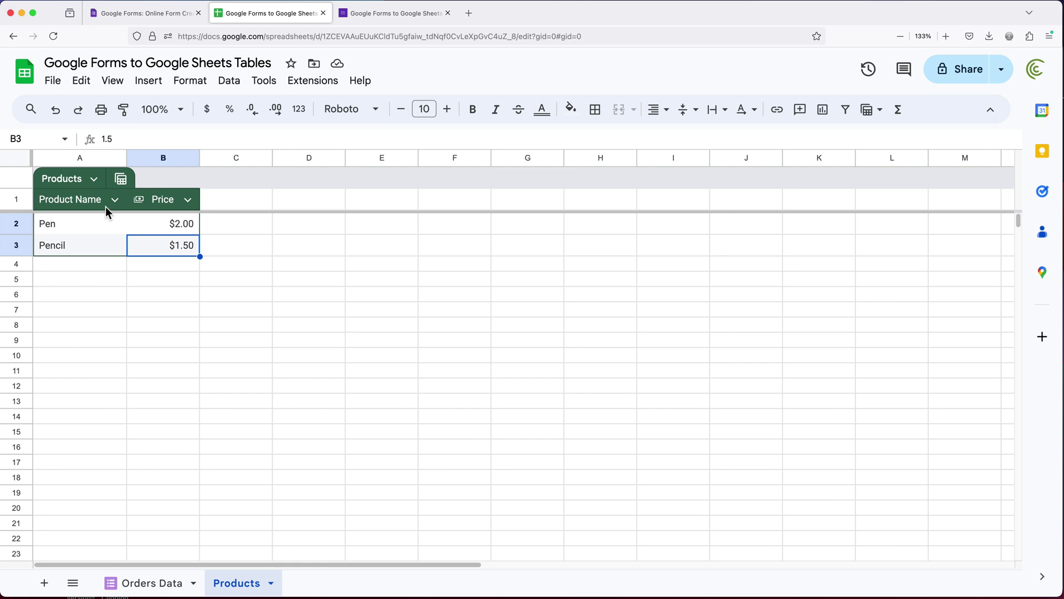
click(166, 587)
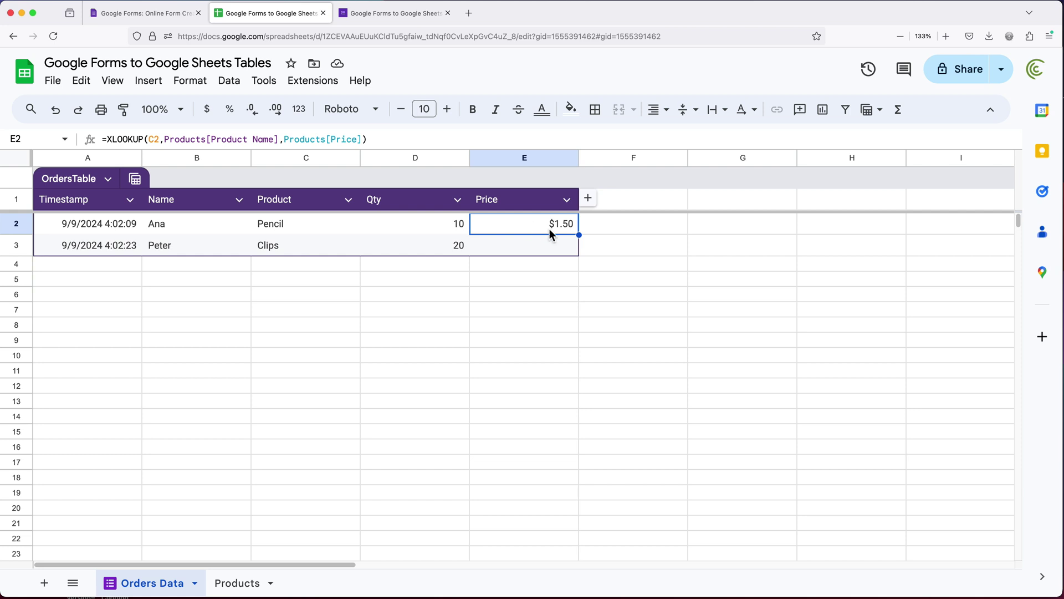
Step: Fill the price lookup formula from E2 down to E3 in OrdersTable
drag(578, 234, 577, 256)
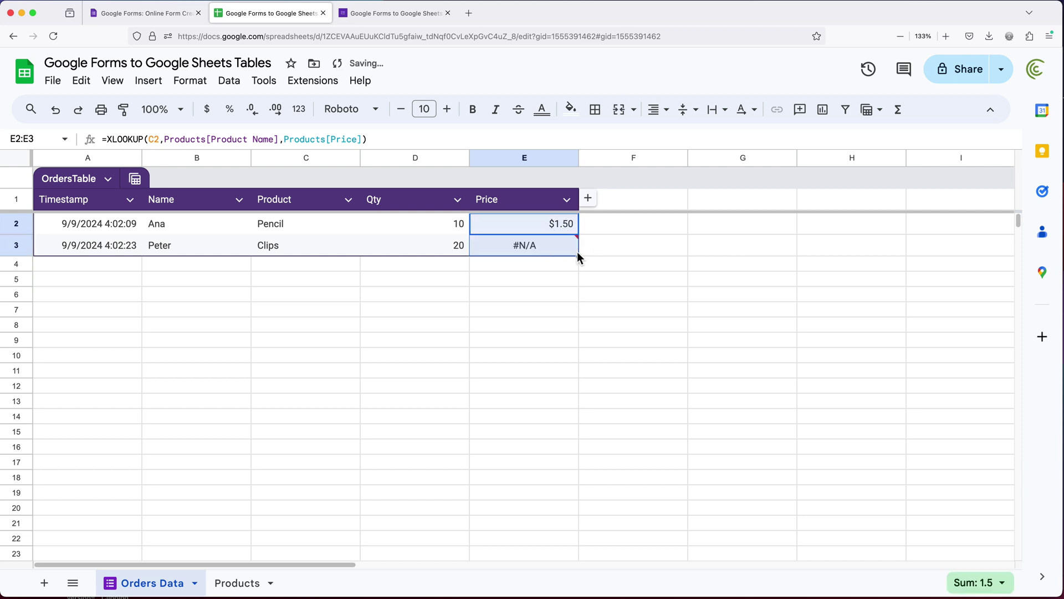
click(297, 245)
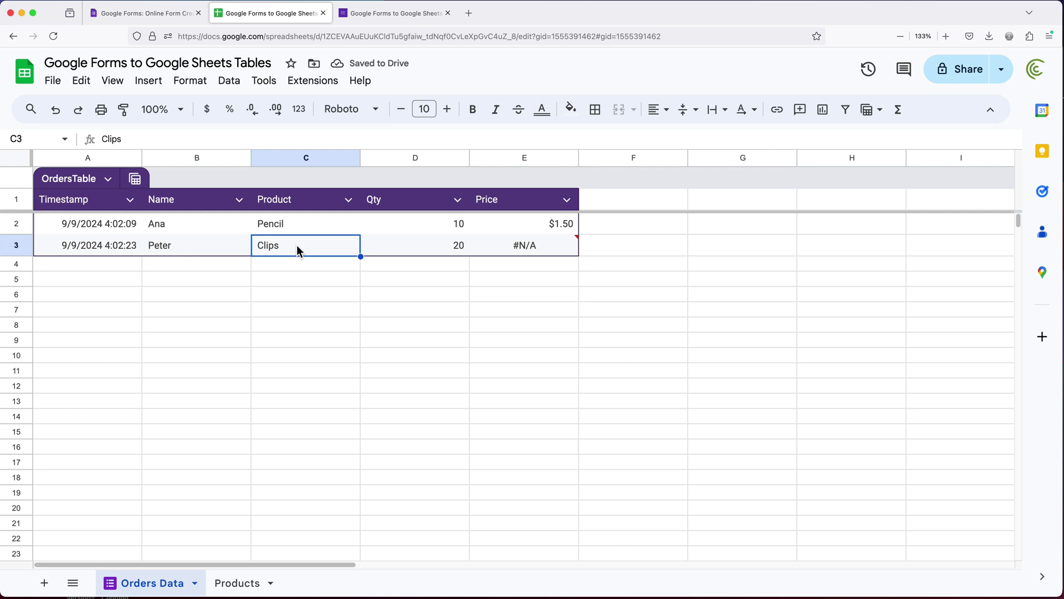
Step: Add the product Clips with a price of 4.99 as a new row in the Products table
click(236, 589)
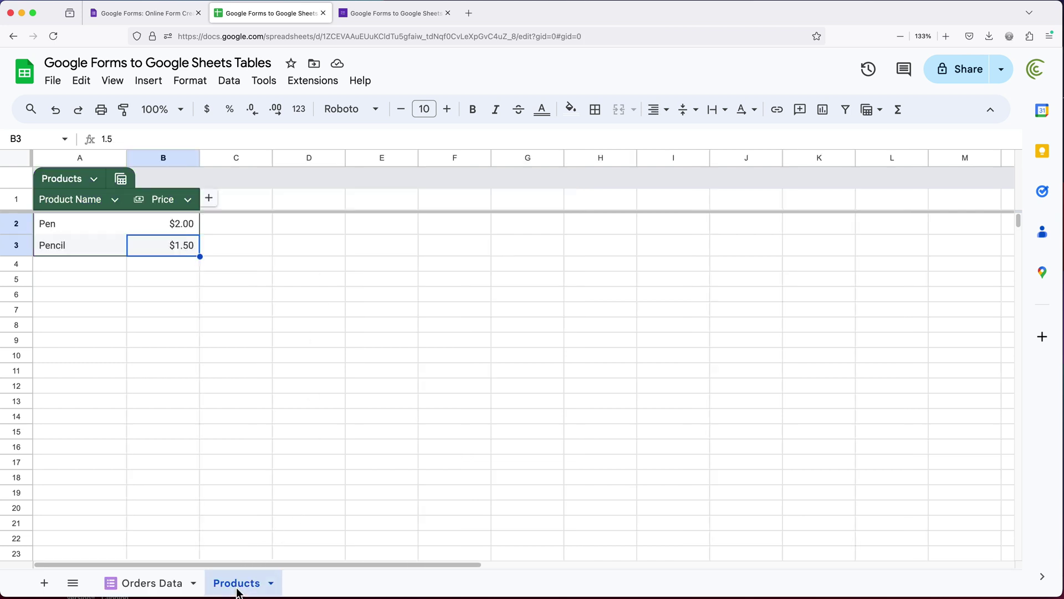
click(82, 268)
text(Clips)
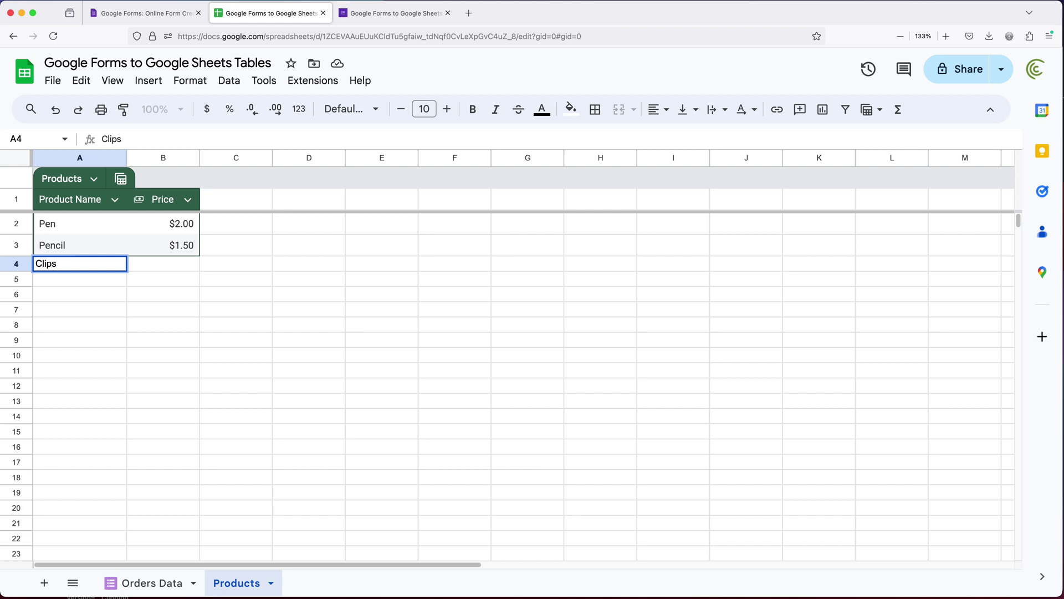
key(Tab)
text(4.99)
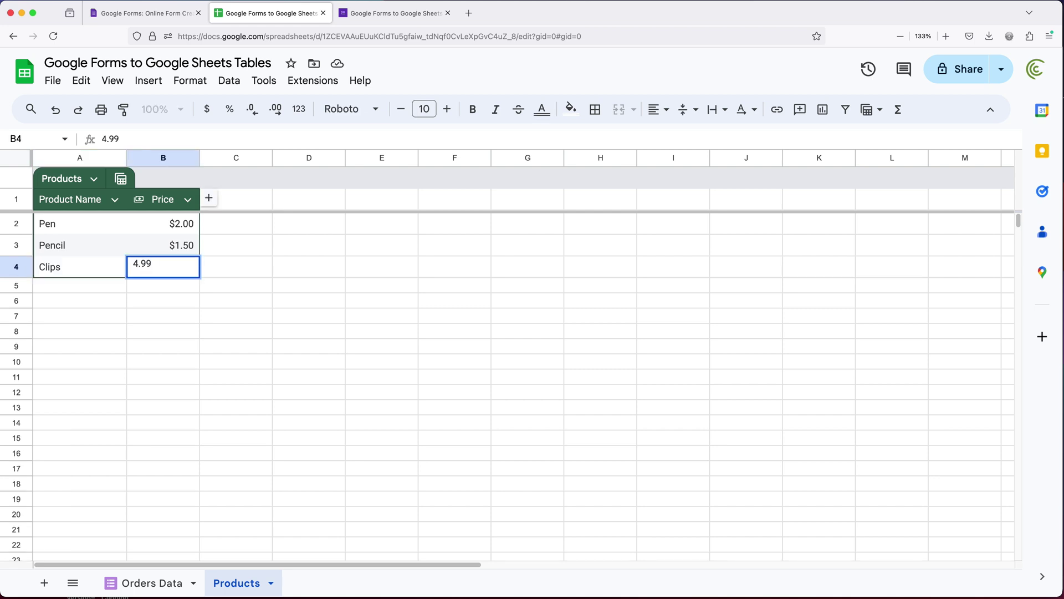
key(Return)
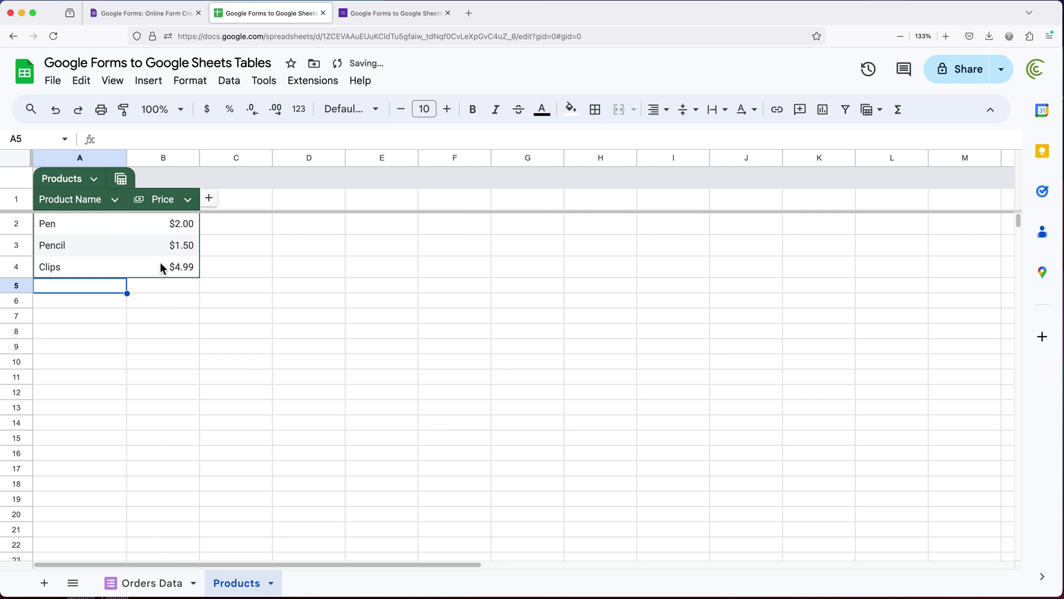
Step: Add a column named Total after Price in OrdersTable on the Orders Data sheet
click(145, 583)
click(520, 252)
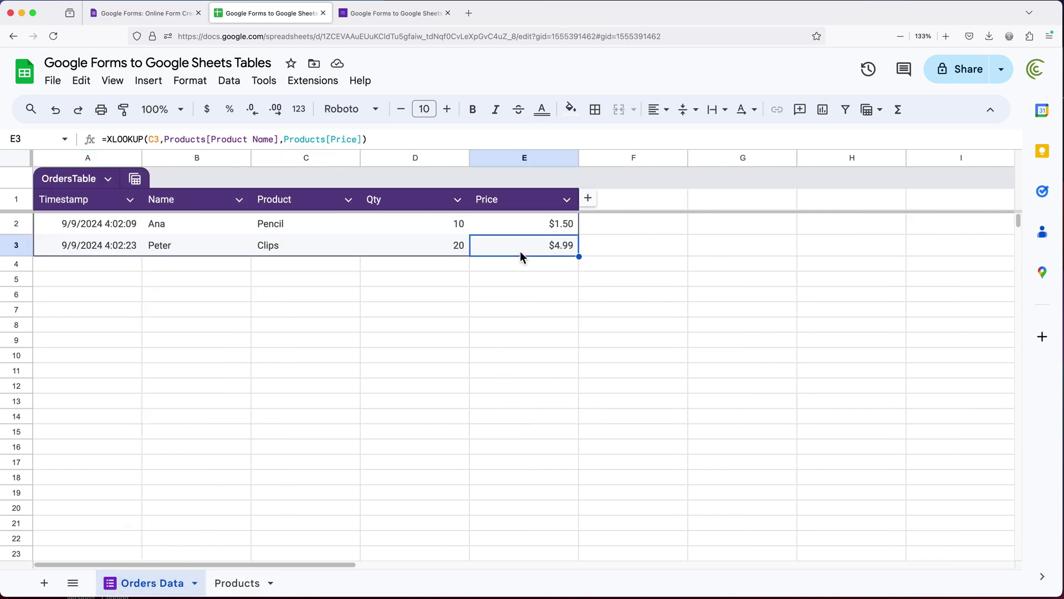
key(Up)
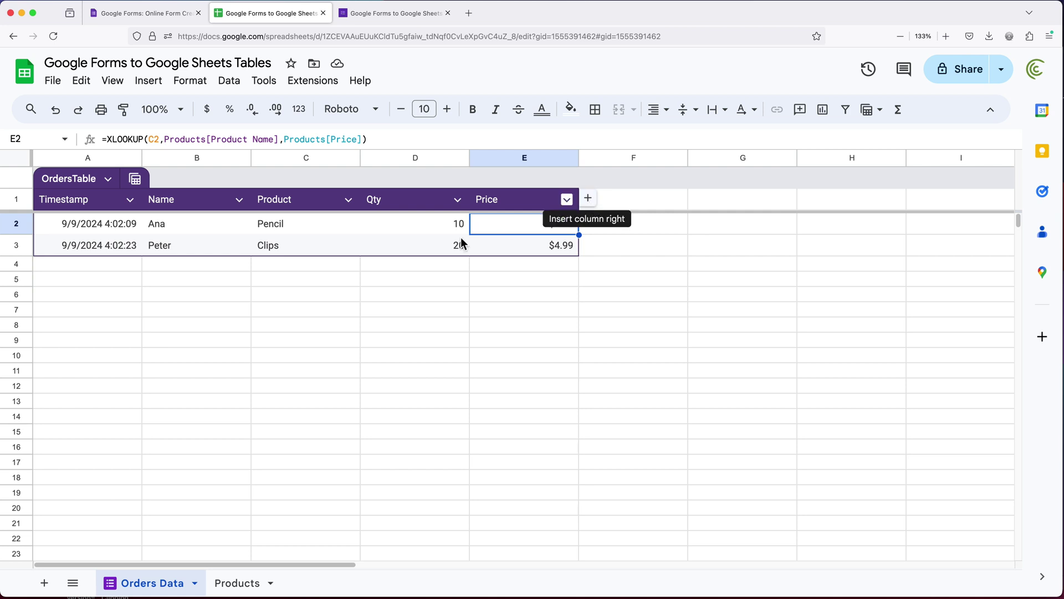
click(427, 226)
click(518, 226)
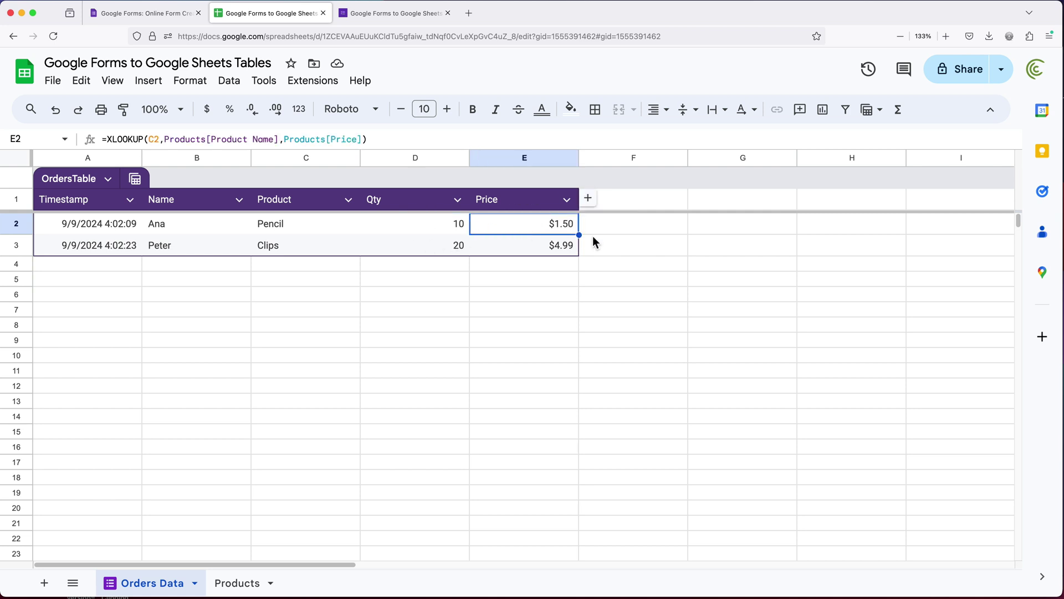
click(588, 198)
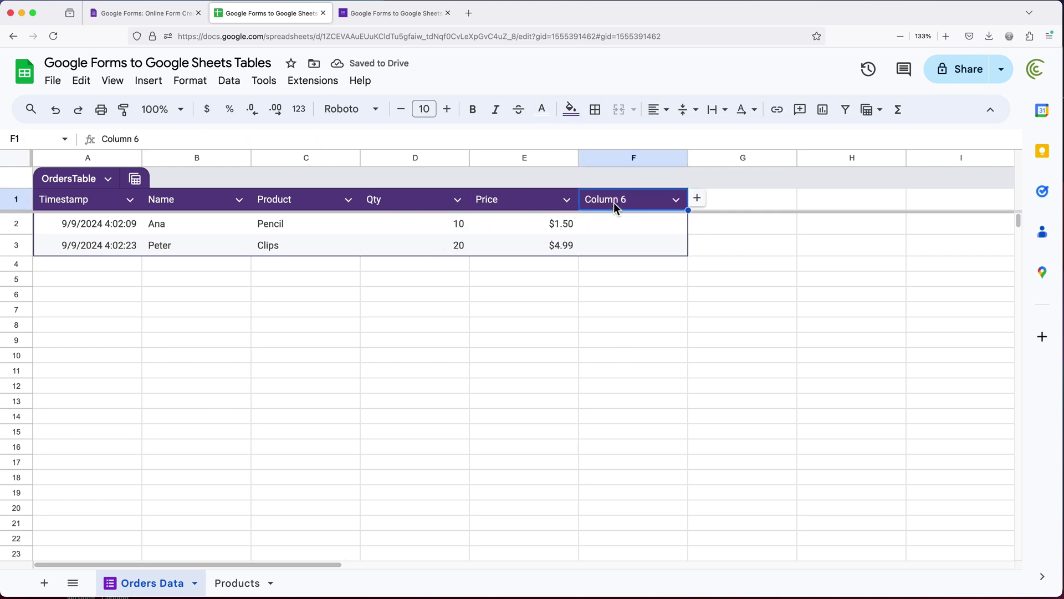
double_click(614, 202)
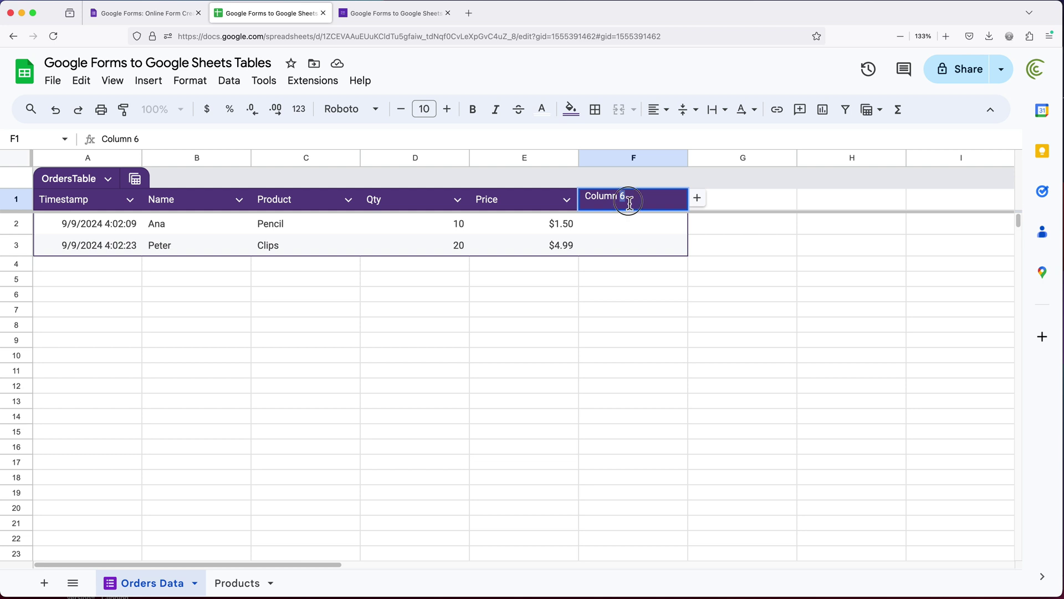
drag(627, 200, 498, 215)
text(Total)
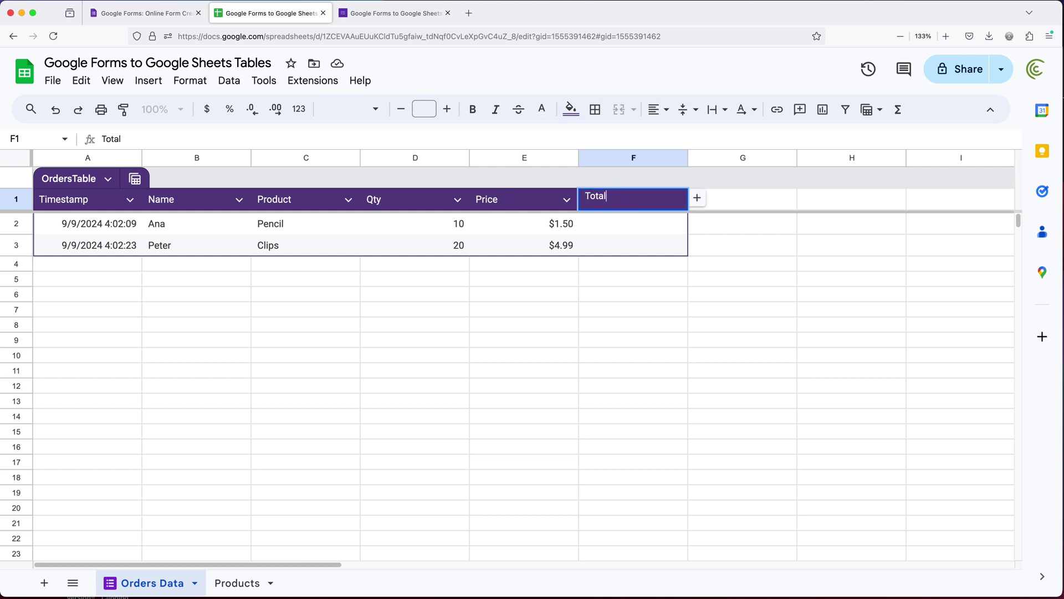
key(Return)
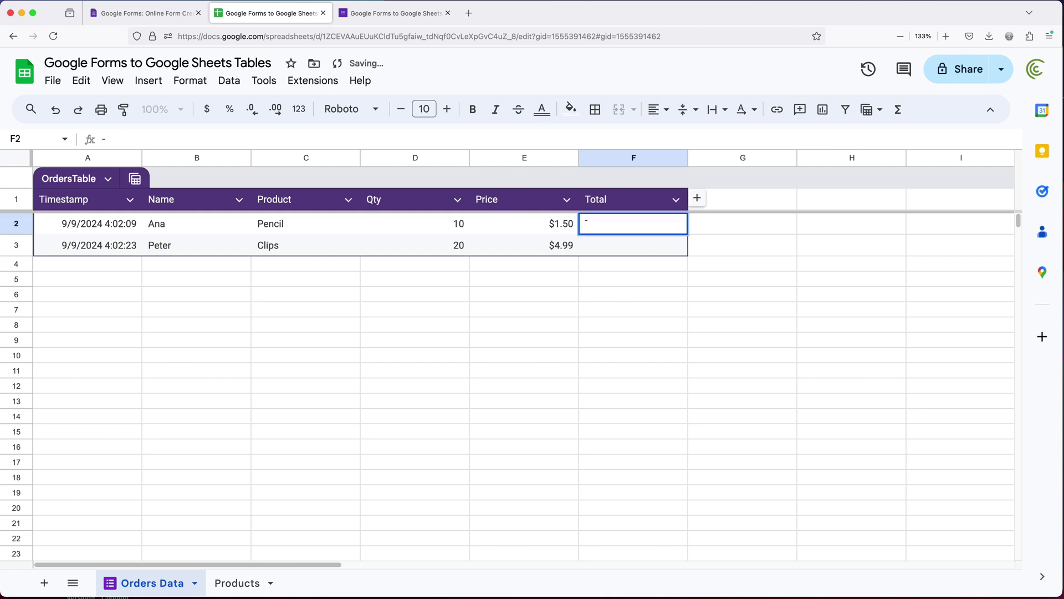
Step: Enter the formula =D2*E2 in the Total cell F2 and accept the suggested autofill for F3
text(=)
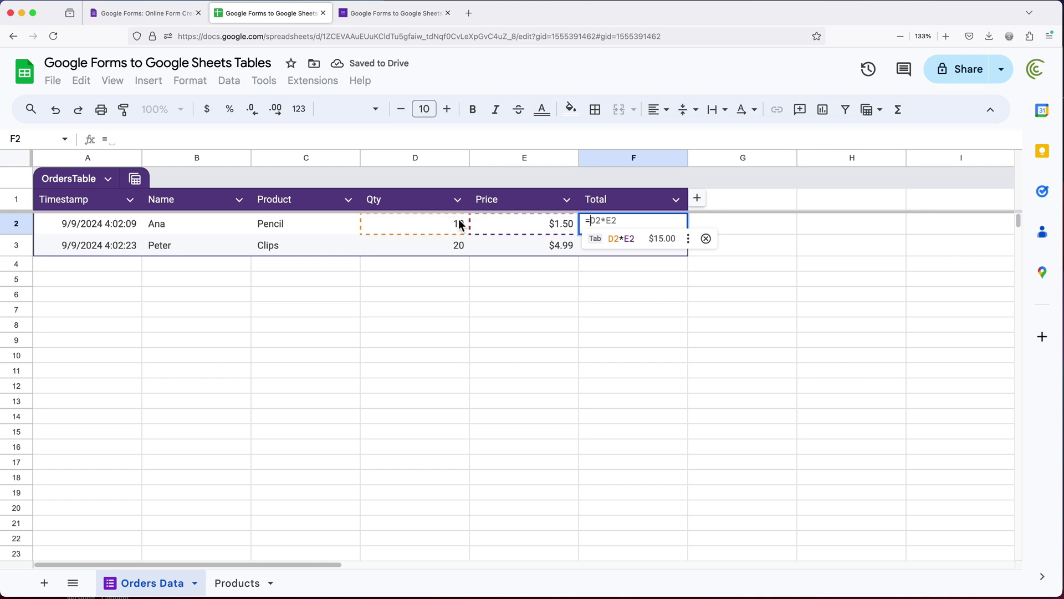
click(428, 224)
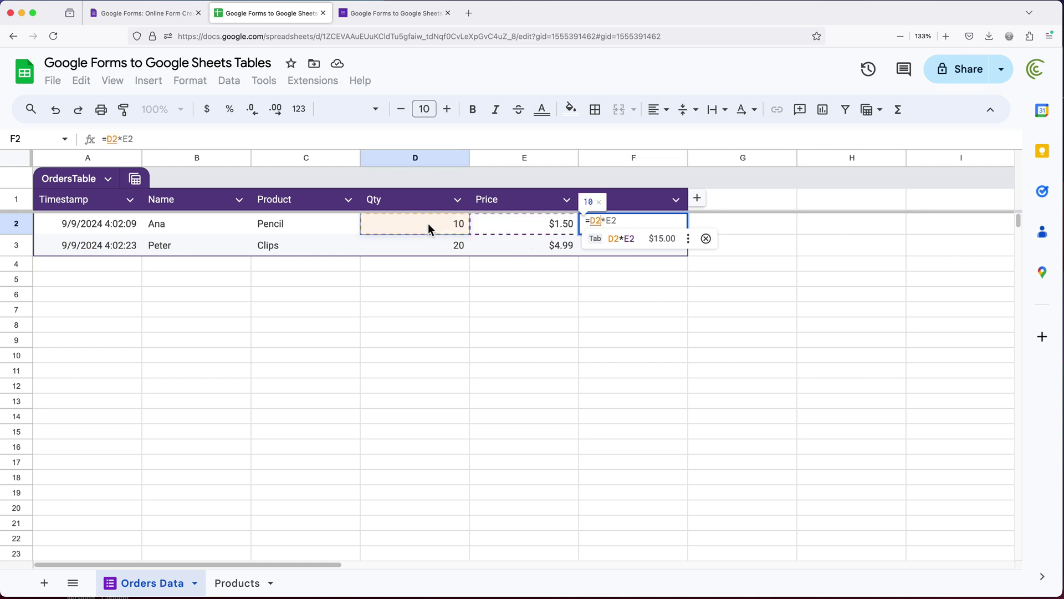
text(*)
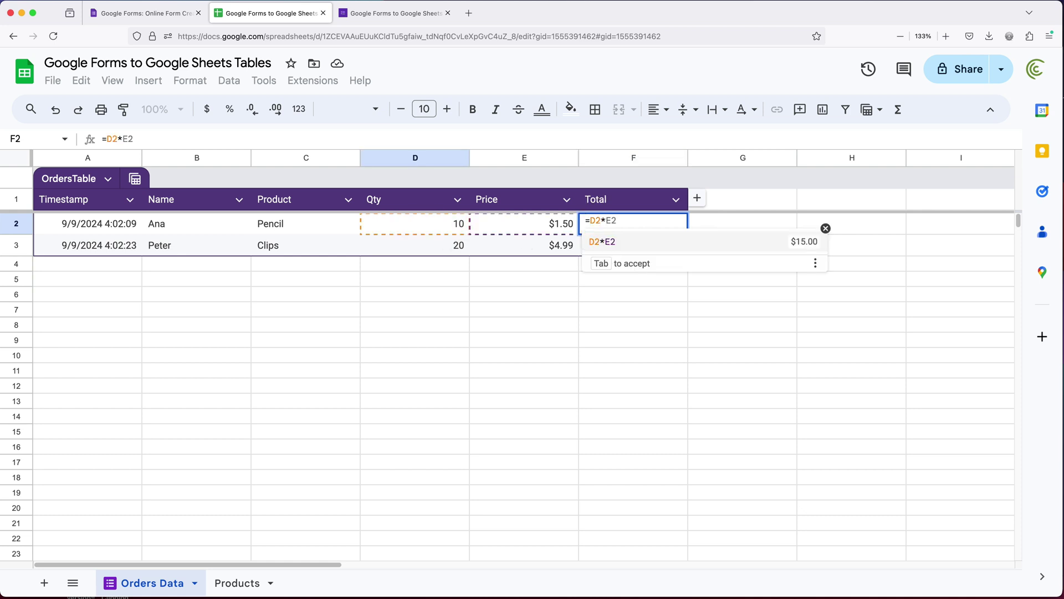
click(529, 226)
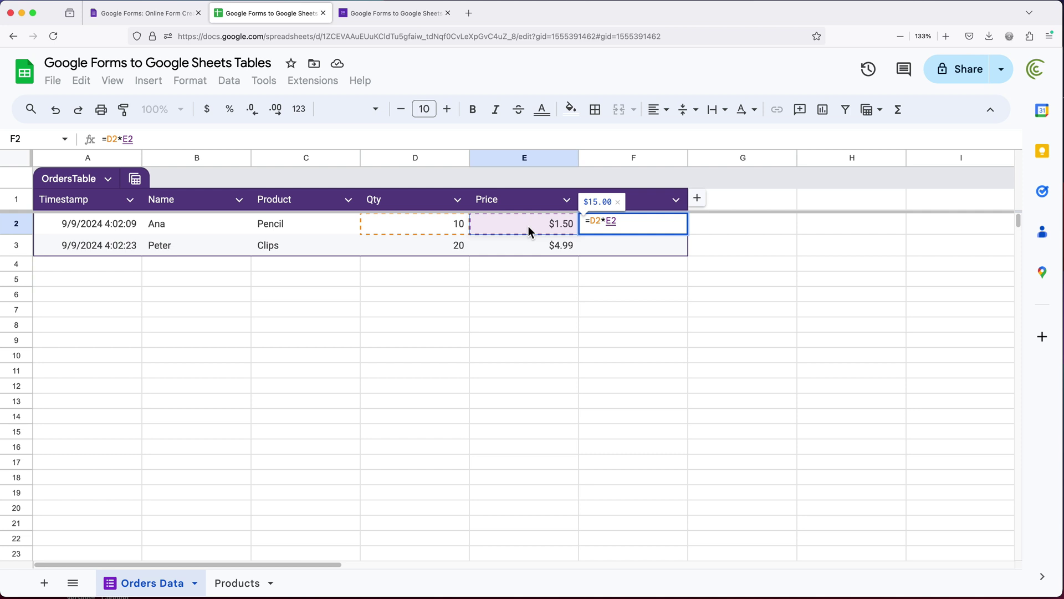
key(Return)
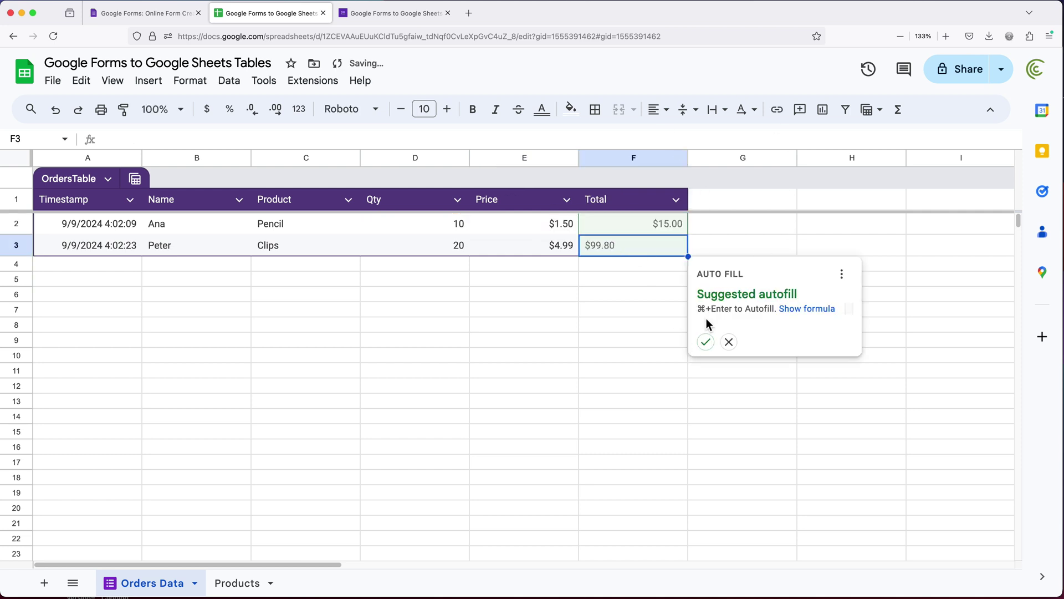
click(705, 342)
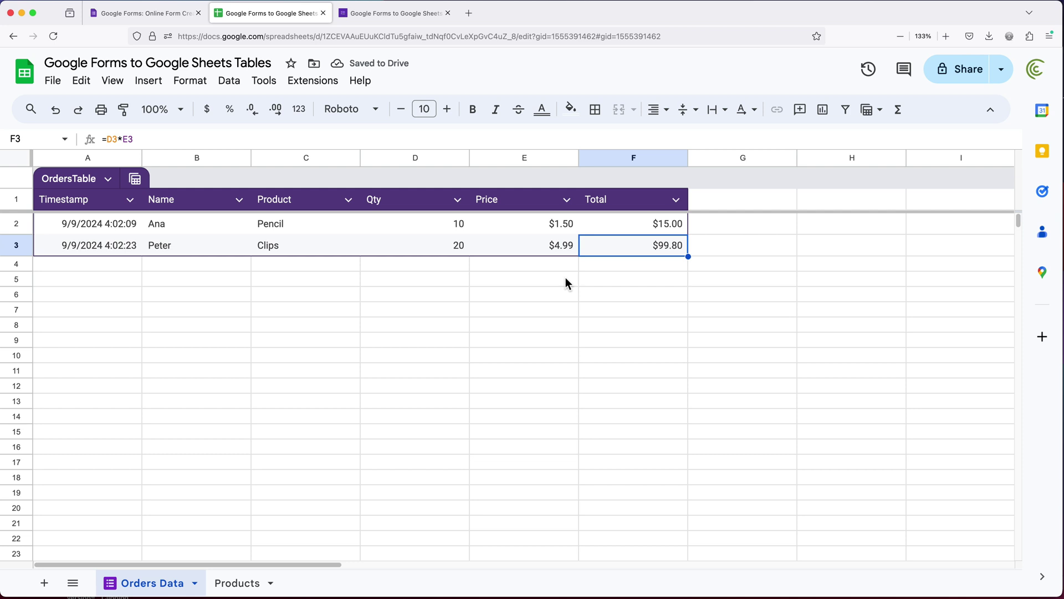
Step: Review the Total formula in F2 and the price lookup formula in E2 without changing them
double_click(629, 228)
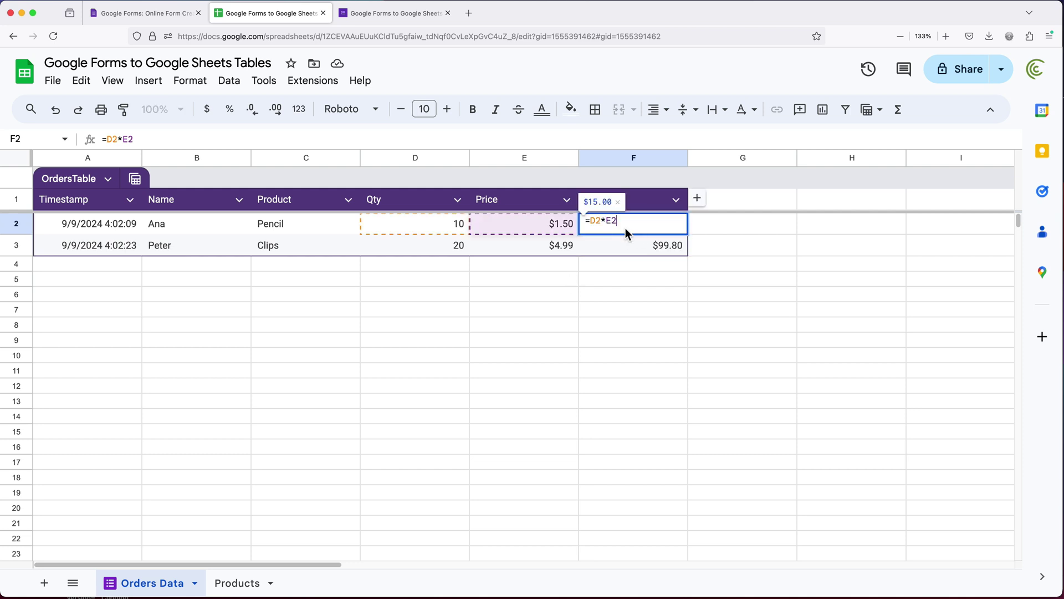
key(Escape)
double_click(505, 220)
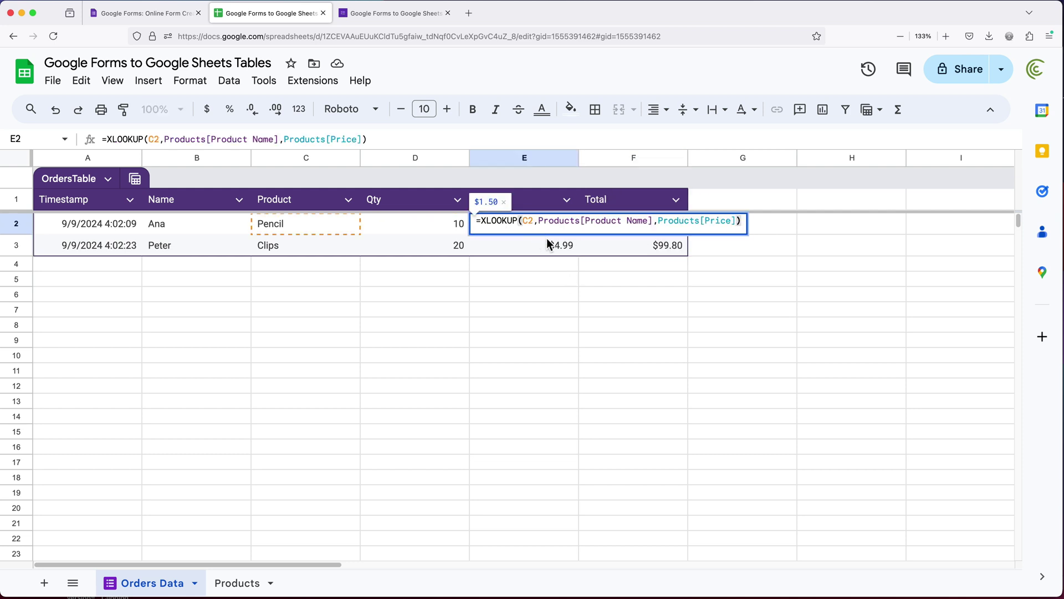
key(Escape)
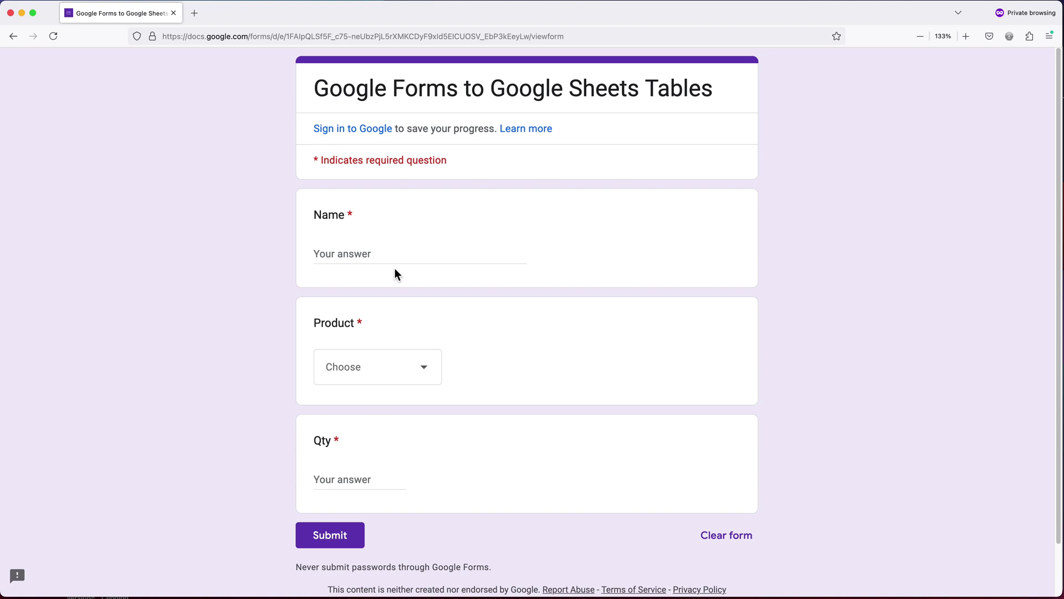
Step: Submit a response in the live order form with the customer's name, product Pen and quantity 7
click(390, 260)
text(Ana)
click(409, 375)
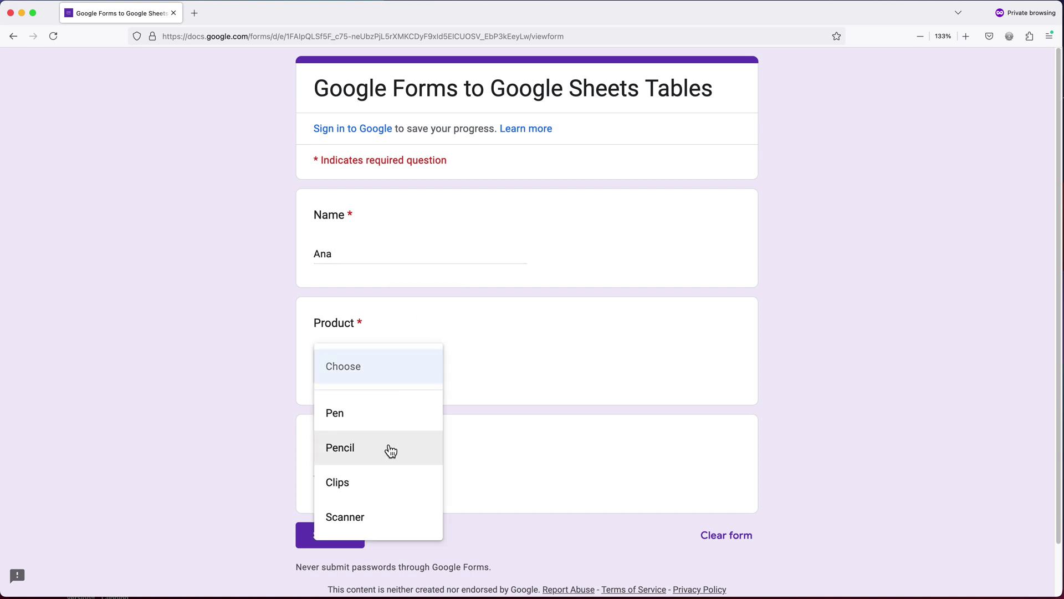
click(386, 425)
click(375, 478)
text(7)
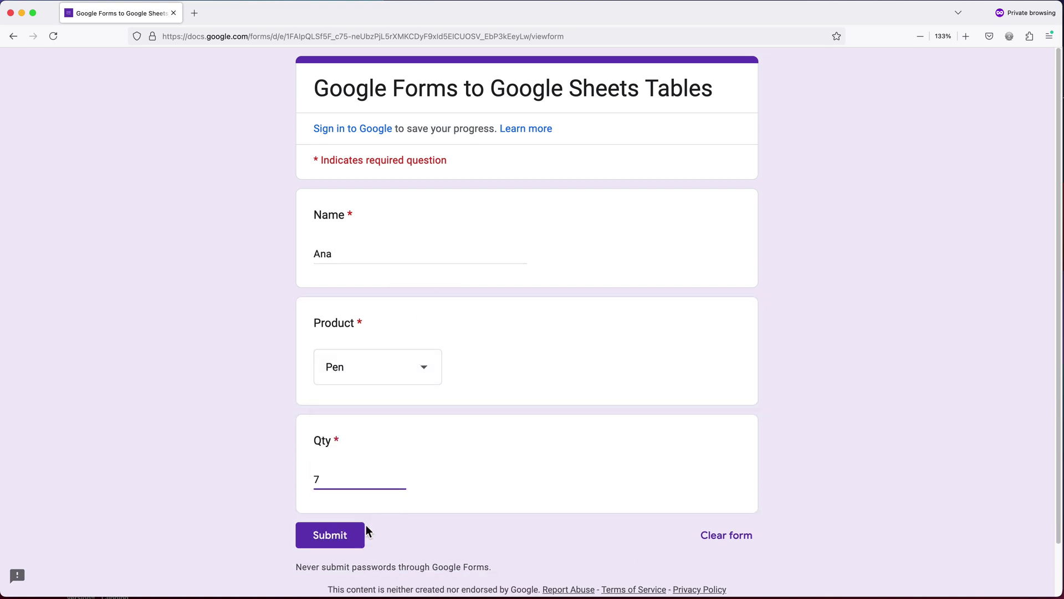
click(353, 546)
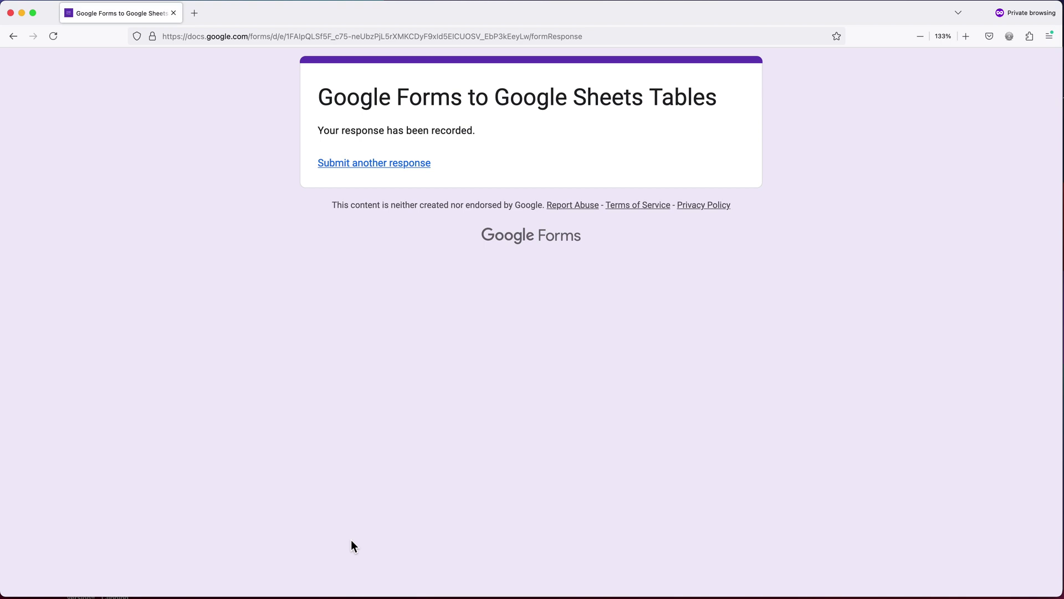
Step: Submit another form response with a different customer's name, product Pencil and quantity 9
click(413, 171)
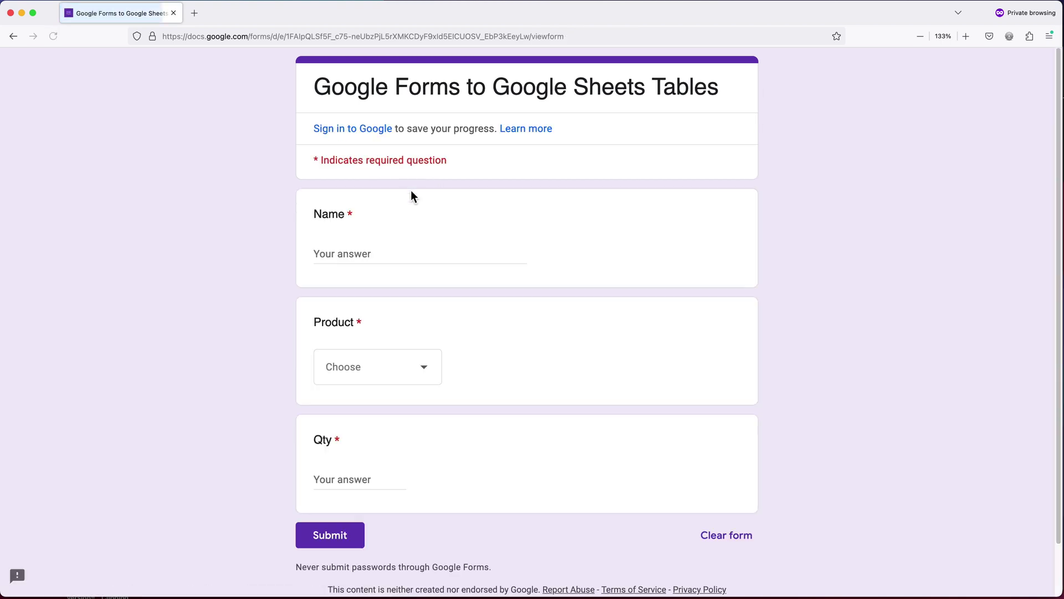
click(373, 255)
text(Jim)
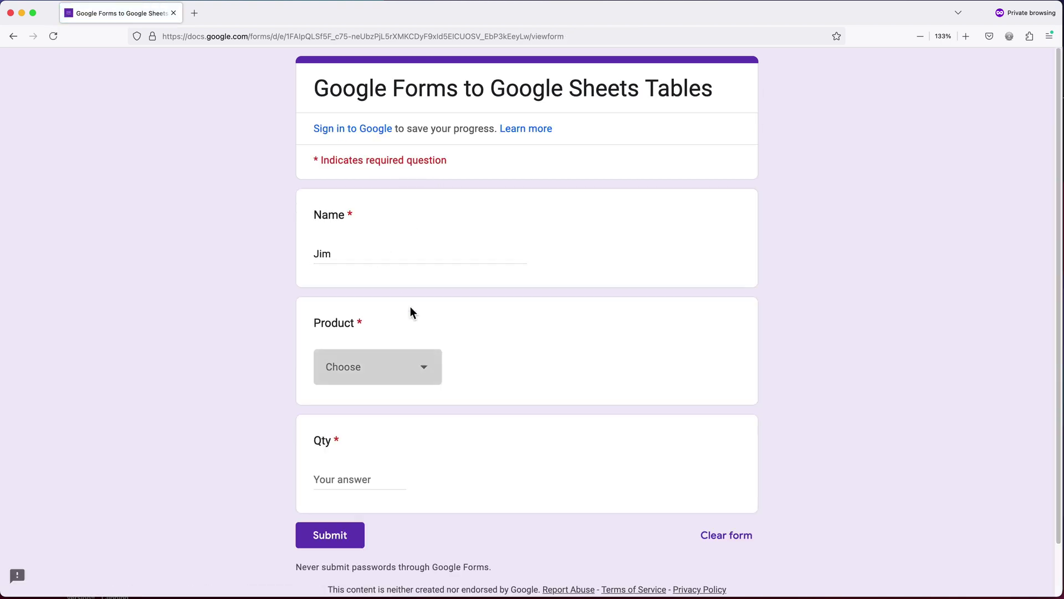
click(399, 368)
click(365, 478)
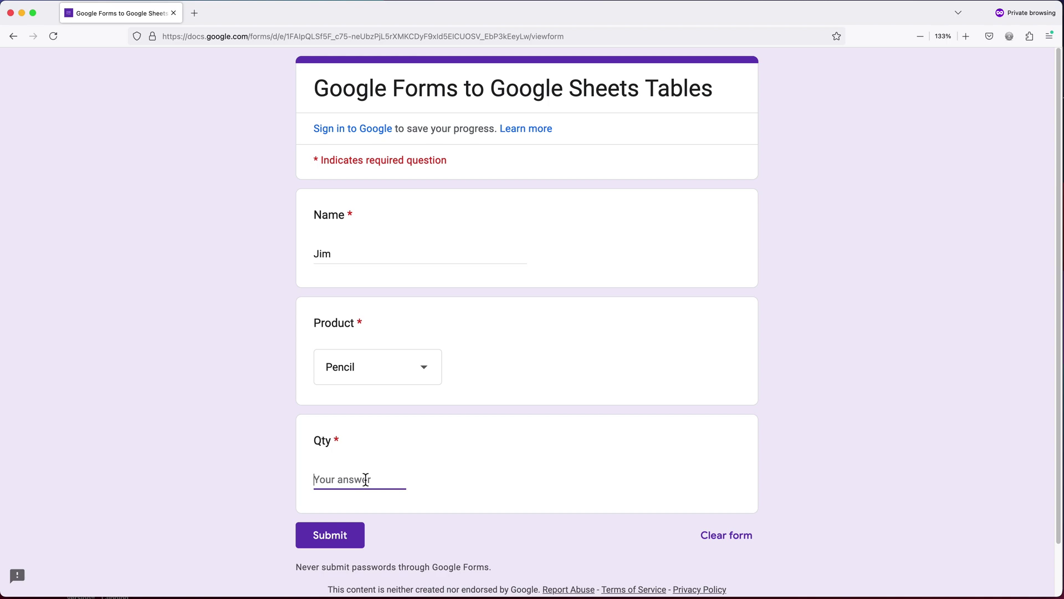
text(5)
click(332, 535)
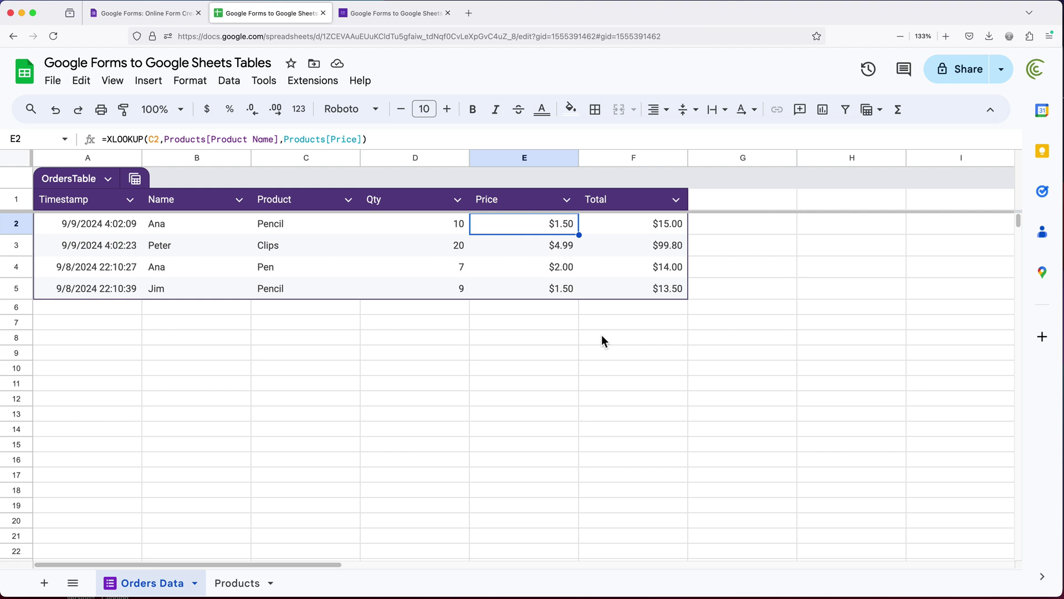
Step: Examine the new order rows in OrdersTable, their Price and Total formulas in row 4, and the column headers
mouse_move(227, 271)
mouse_down()
mouse_move(267, 269)
mouse_move(279, 294)
mouse_up()
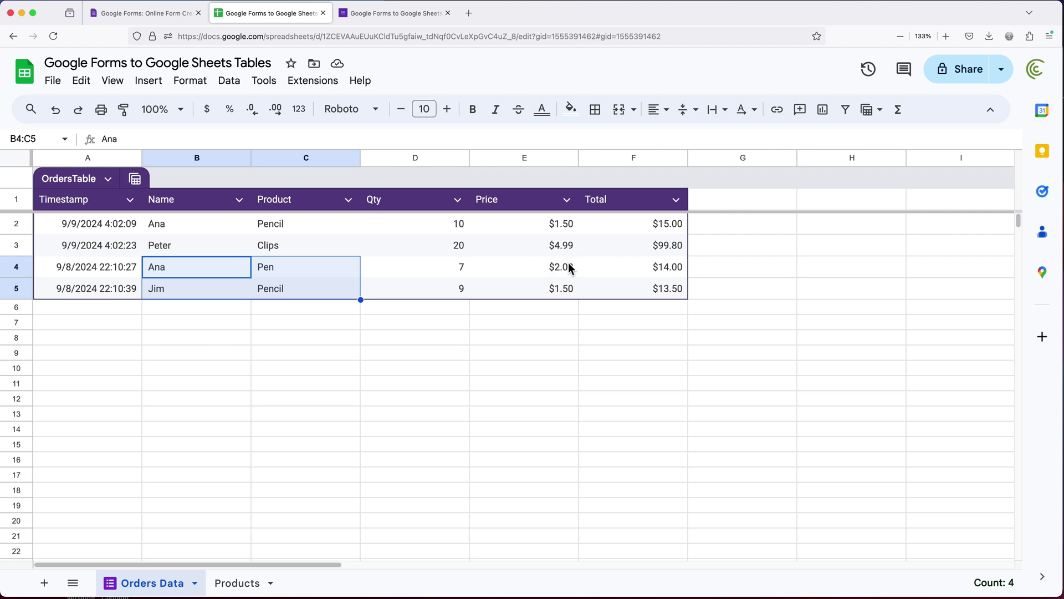
click(560, 267)
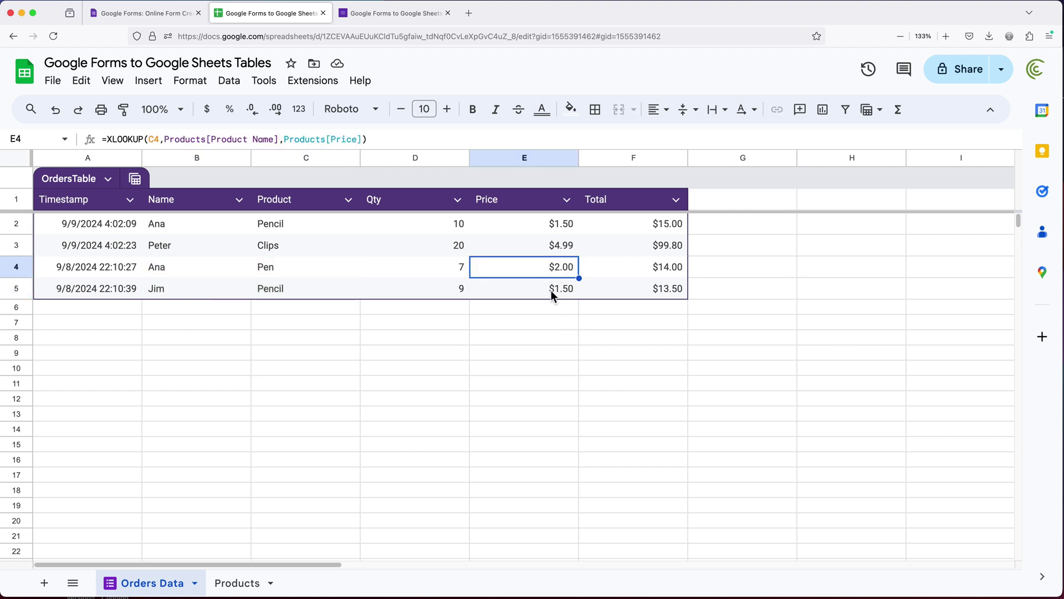
click(650, 267)
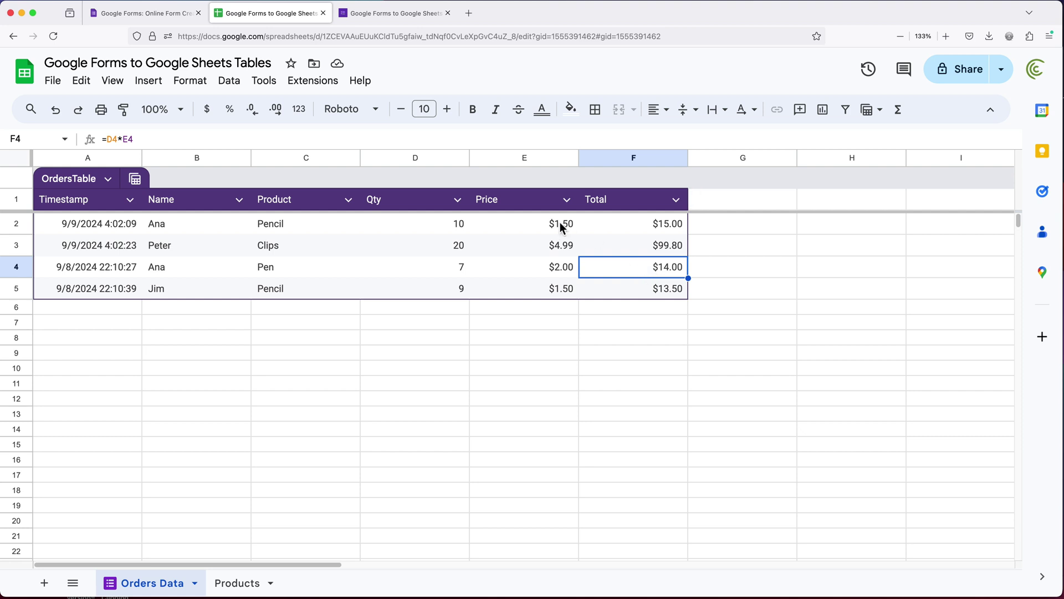
drag(511, 200, 637, 201)
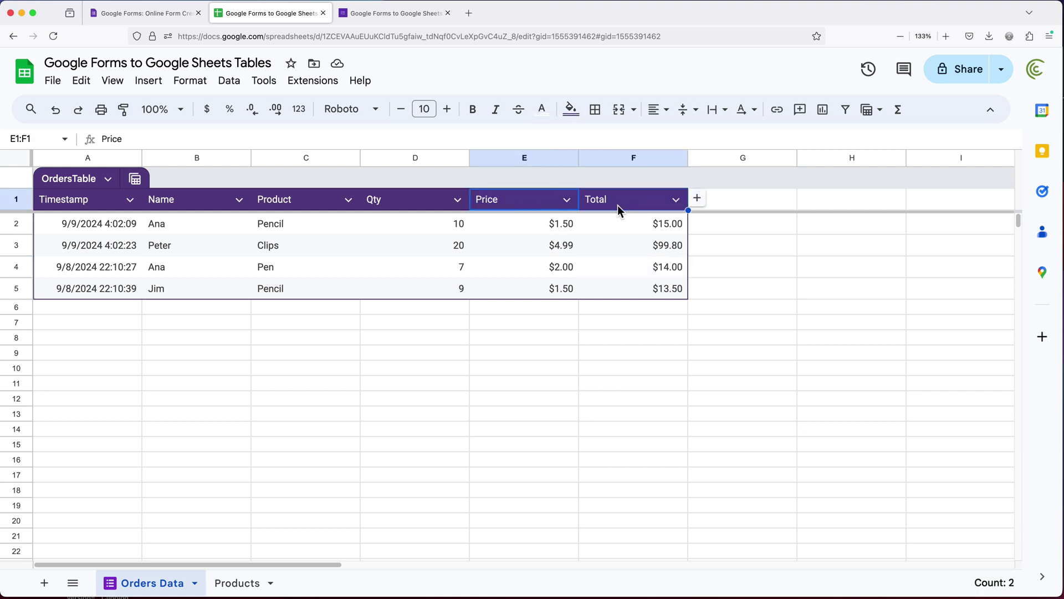
drag(97, 204, 412, 201)
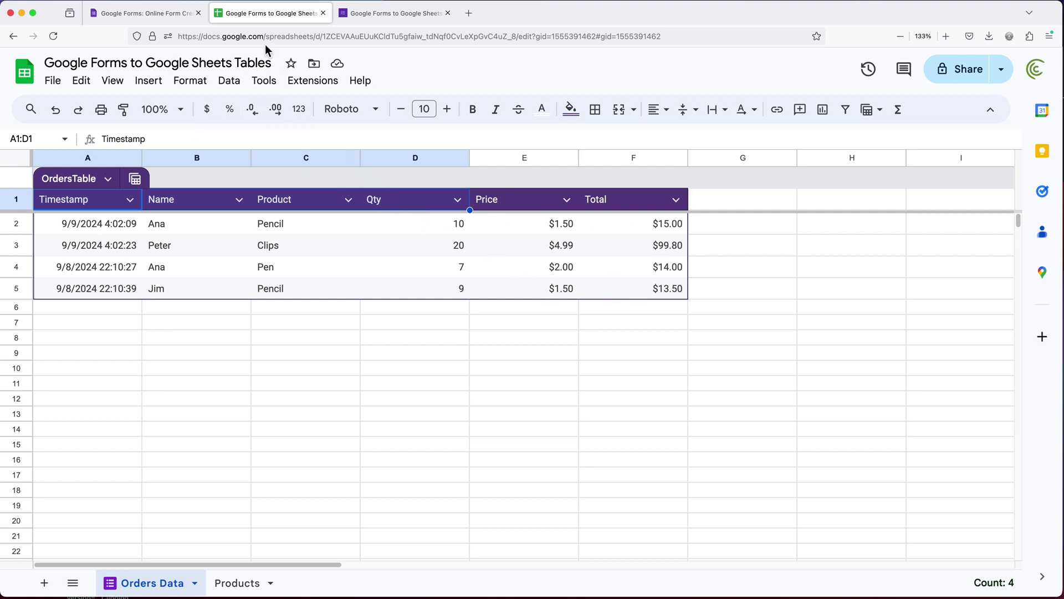
Step: Open the form linked to the Orders Data sheet for editing
click(273, 86)
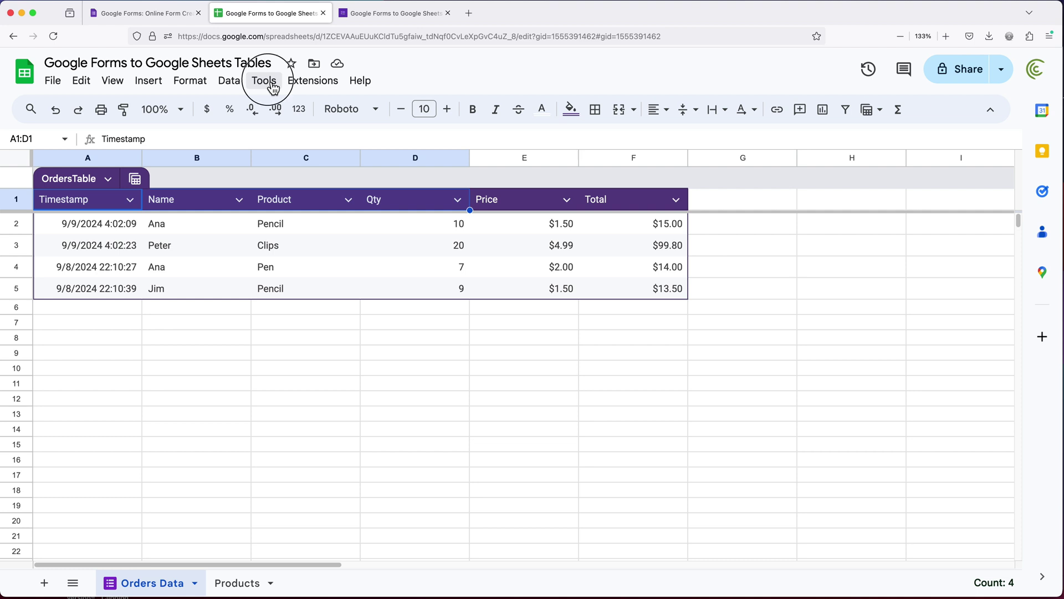
mouse_move(297, 134)
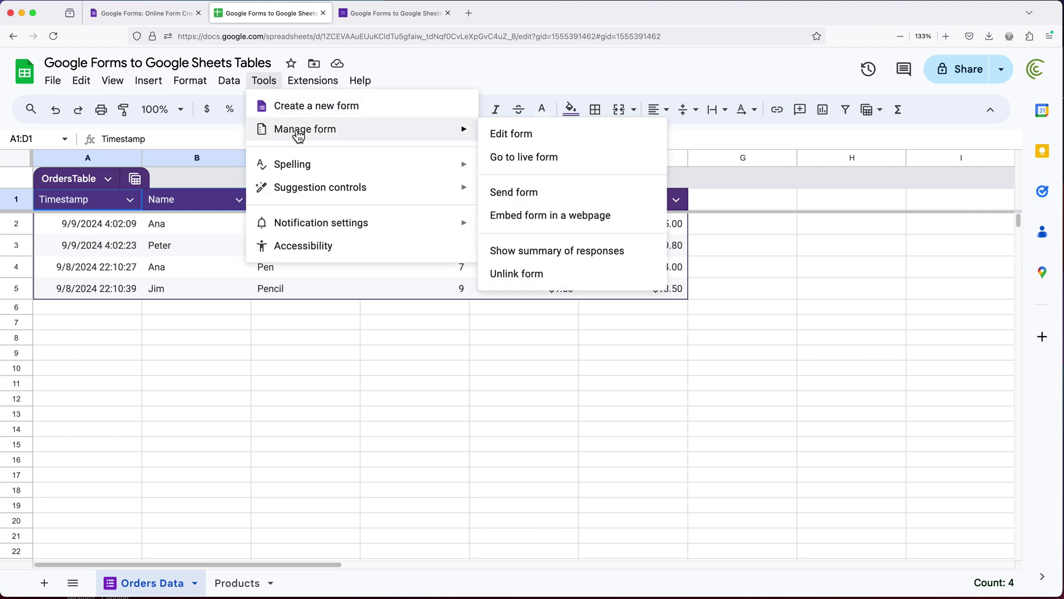
click(528, 144)
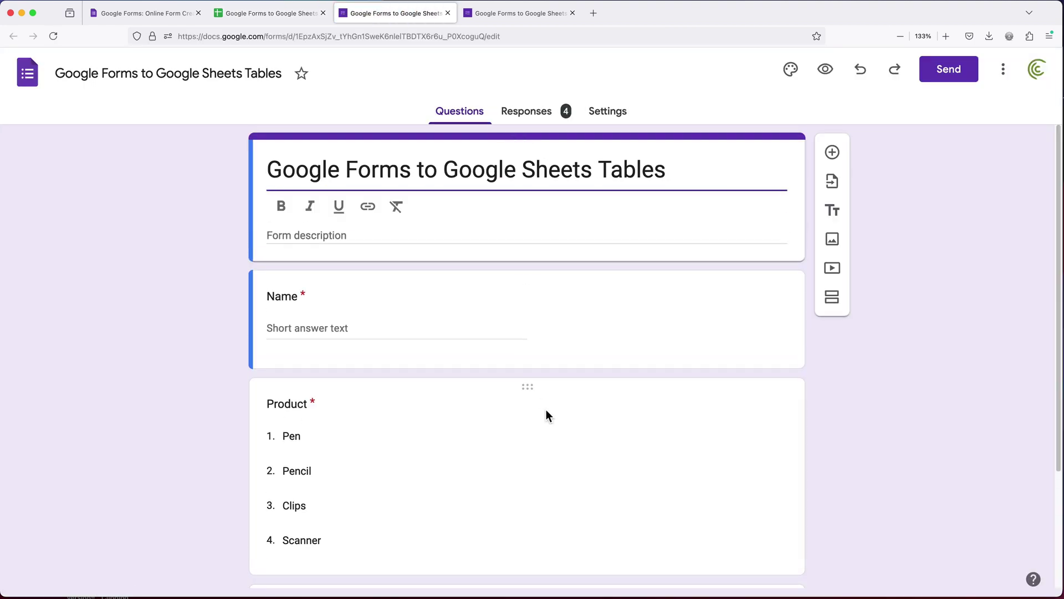
Step: Add a Paragraph question titled Comments to the form and move it below the Qty question
scroll(547, 416, down, 5)
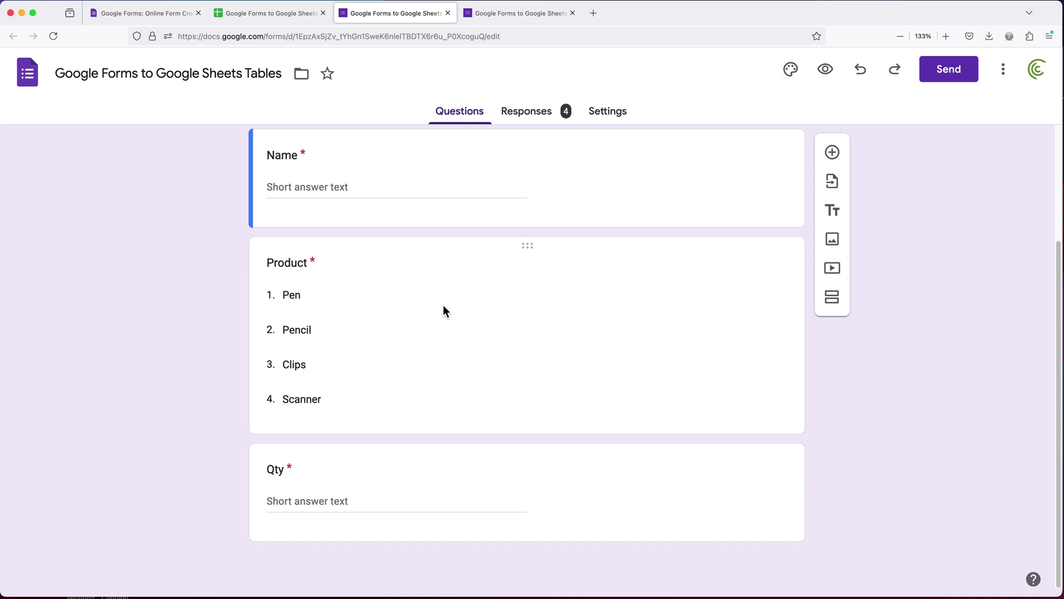
click(834, 155)
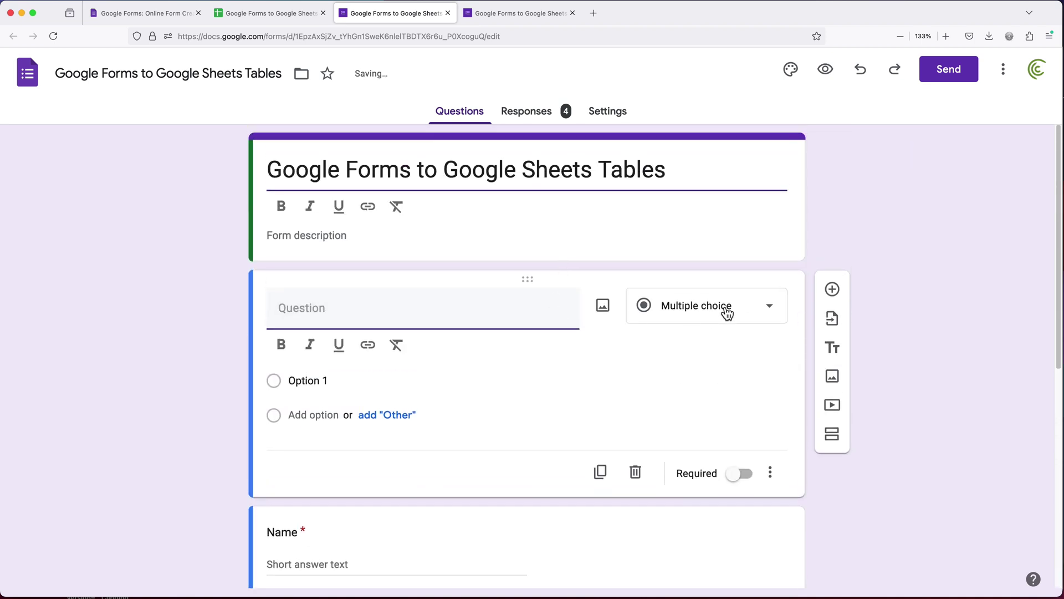
click(727, 314)
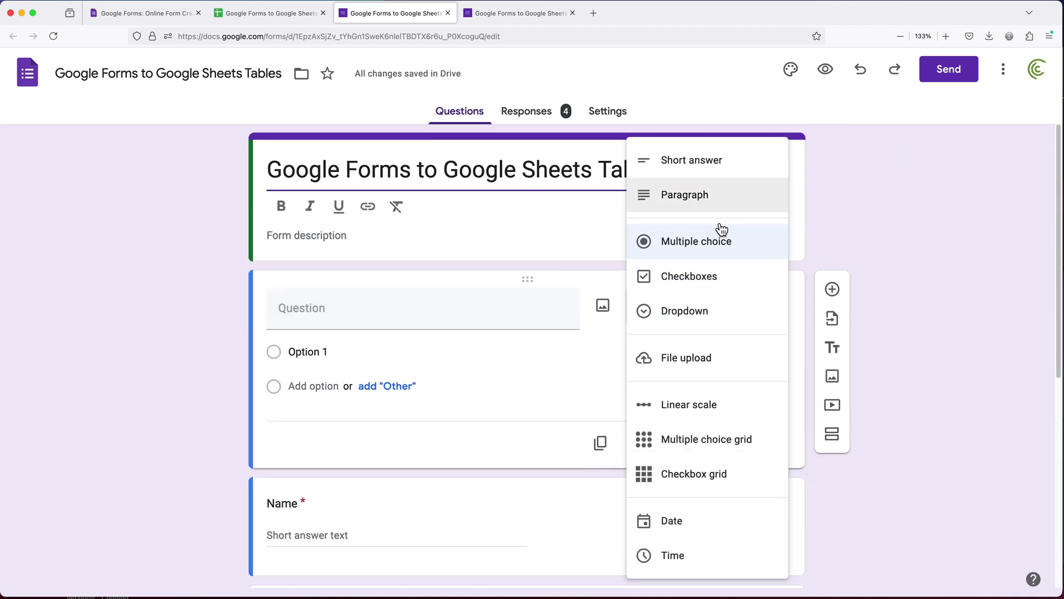
click(691, 206)
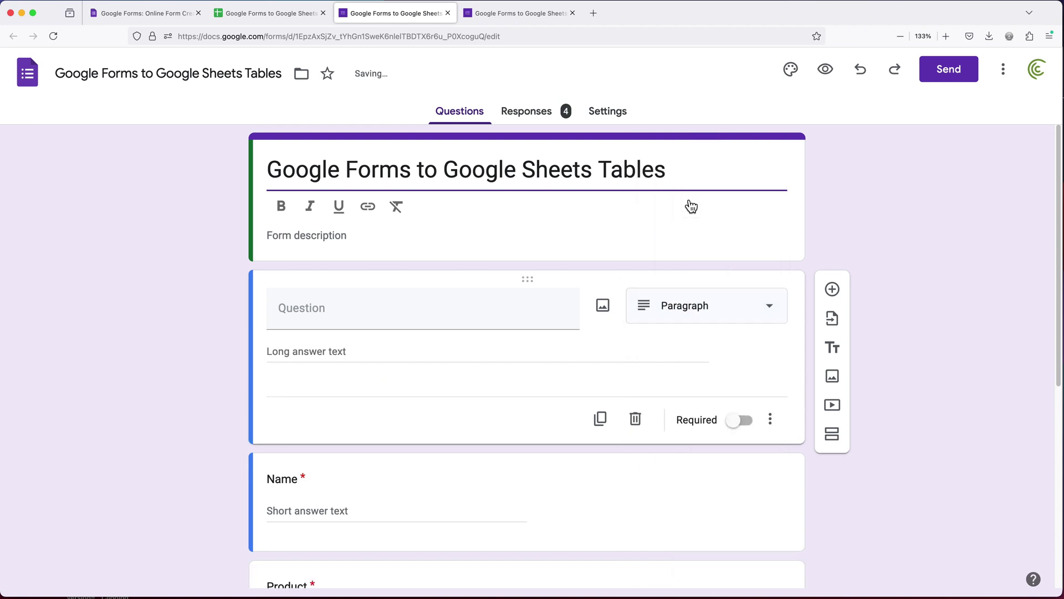
click(405, 306)
text(Comments)
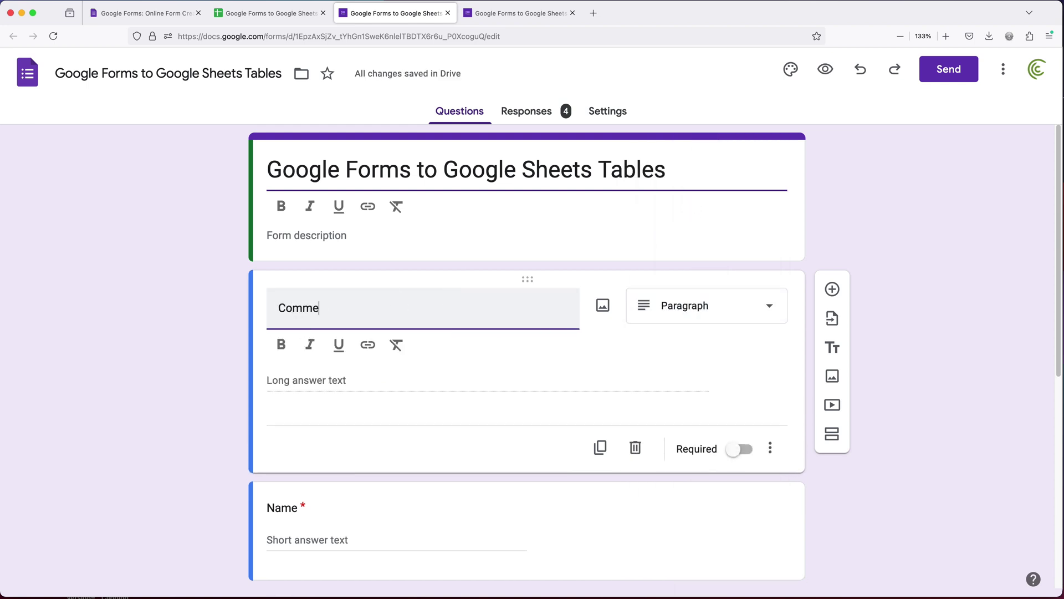
click(856, 251)
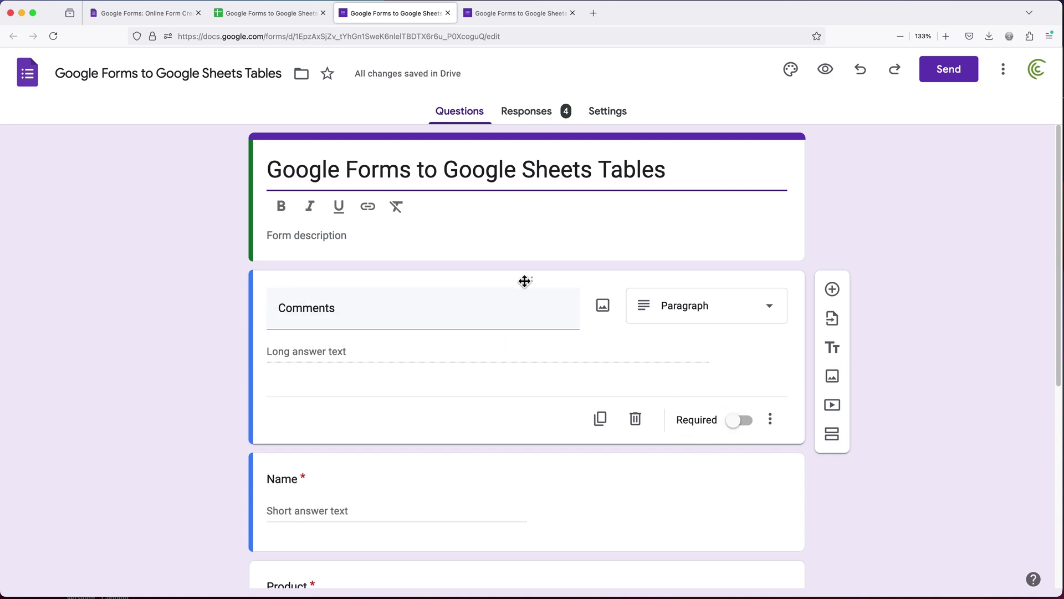
drag(527, 279, 506, 384)
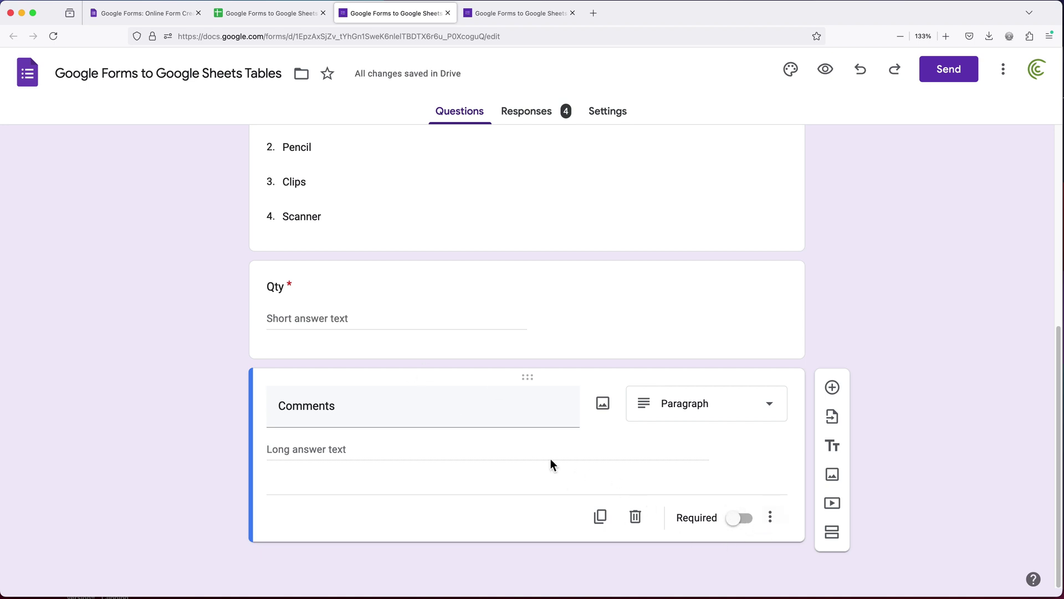
scroll(851, 264, up, 6)
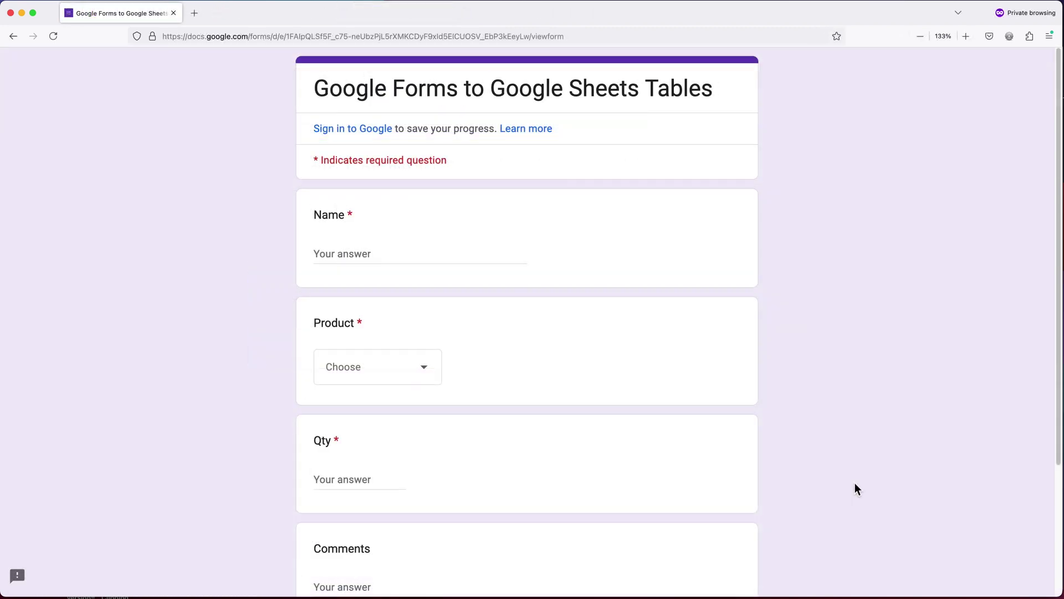
Step: Submit a response in the live order form with the customer's name, product Pencil, quantity 14 and a short comment
scroll(848, 473, down, 3)
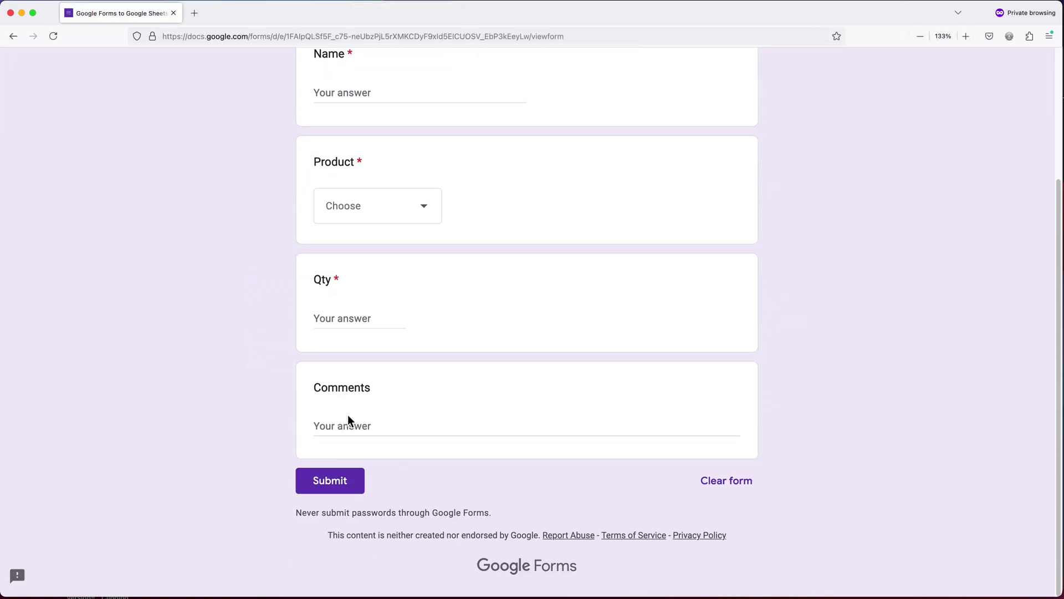
scroll(473, 425, up, 3)
click(407, 259)
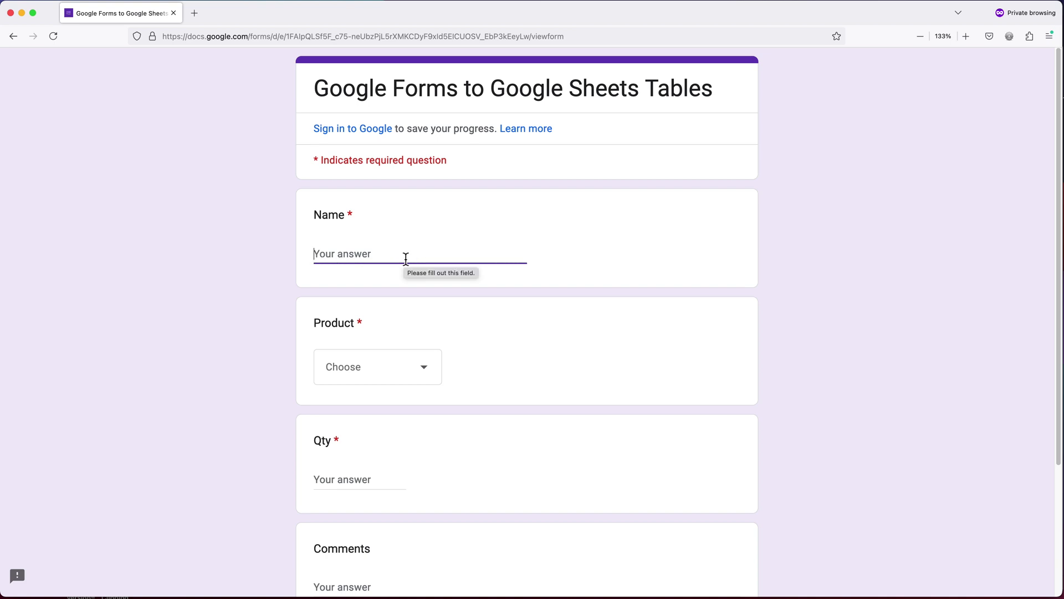
text(Ron)
key(Tab)
click(387, 381)
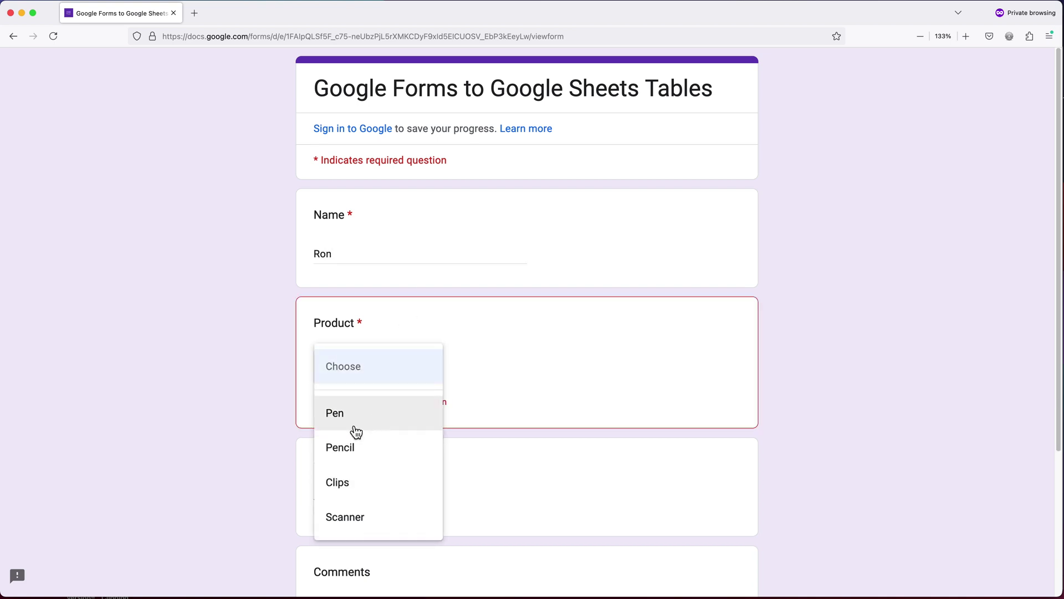
click(356, 444)
click(357, 483)
text(14)
key(Tab)
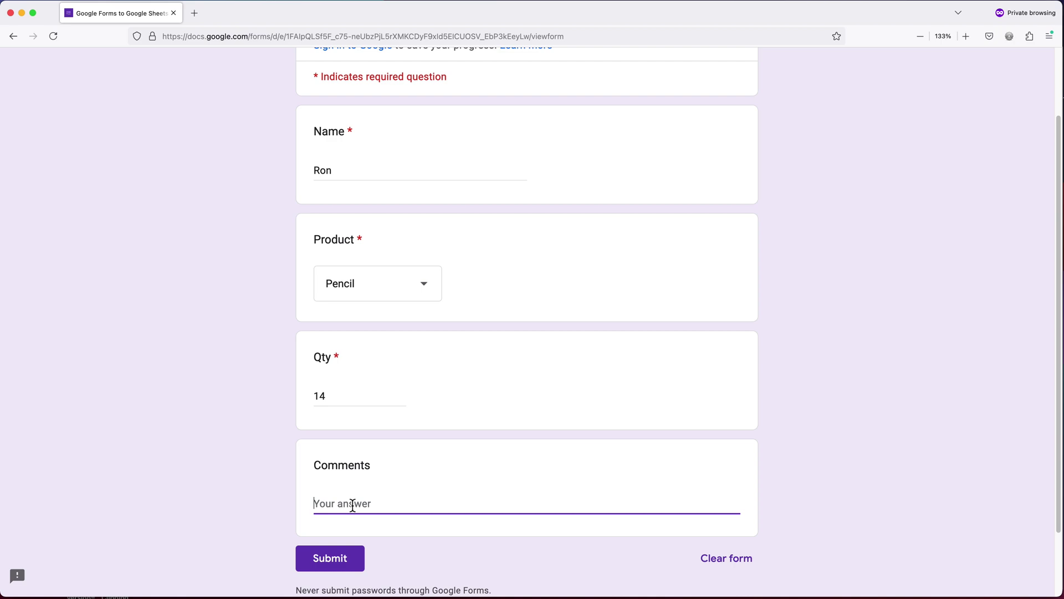
text(Ron is here)
click(351, 567)
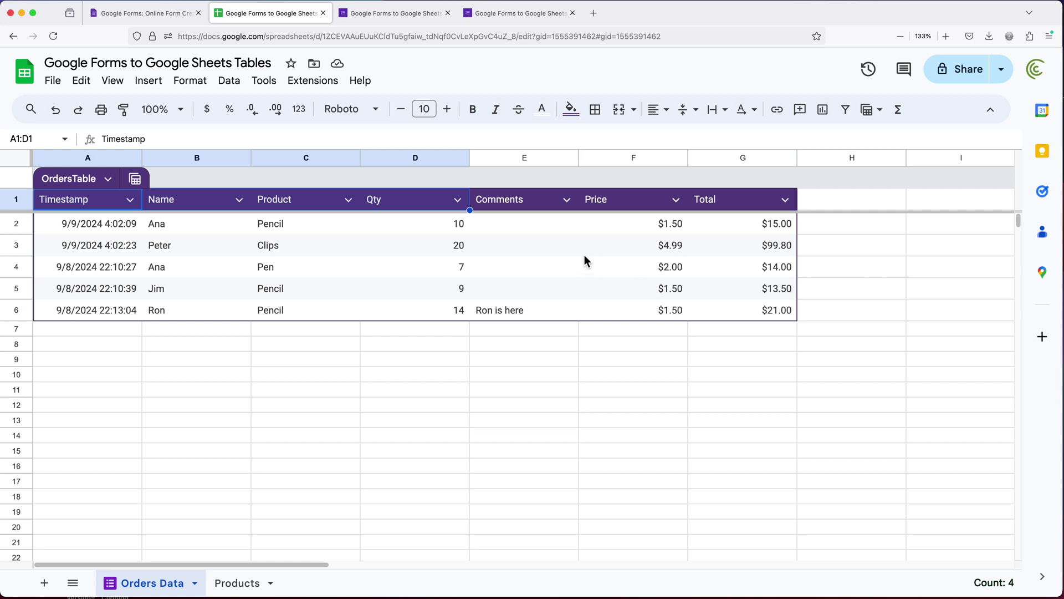
Step: Move the Price and Total columns of OrdersTable between the Qty and Comments columns
drag(637, 206, 744, 207)
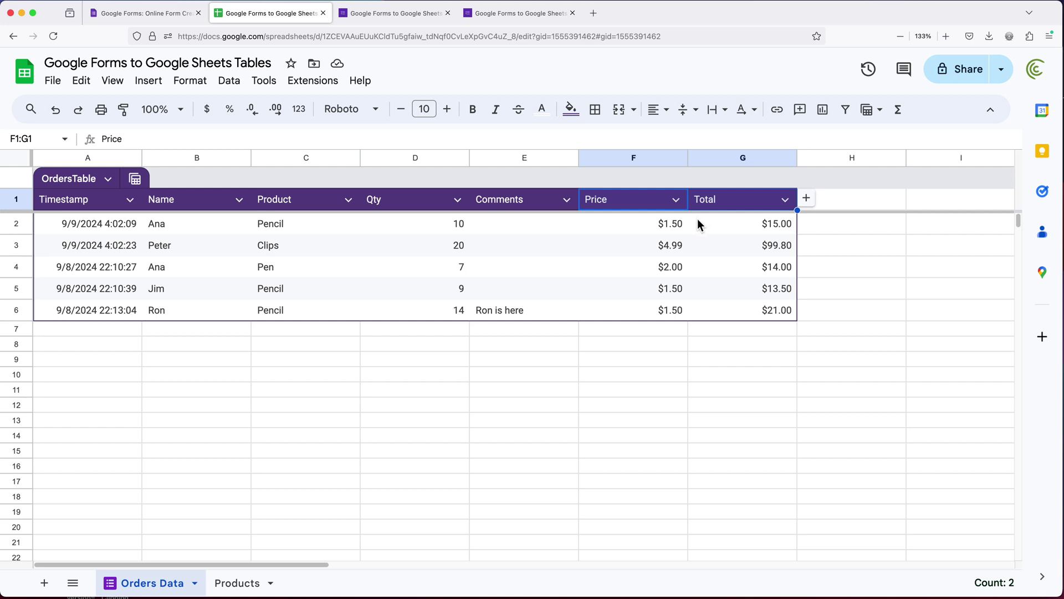
click(503, 201)
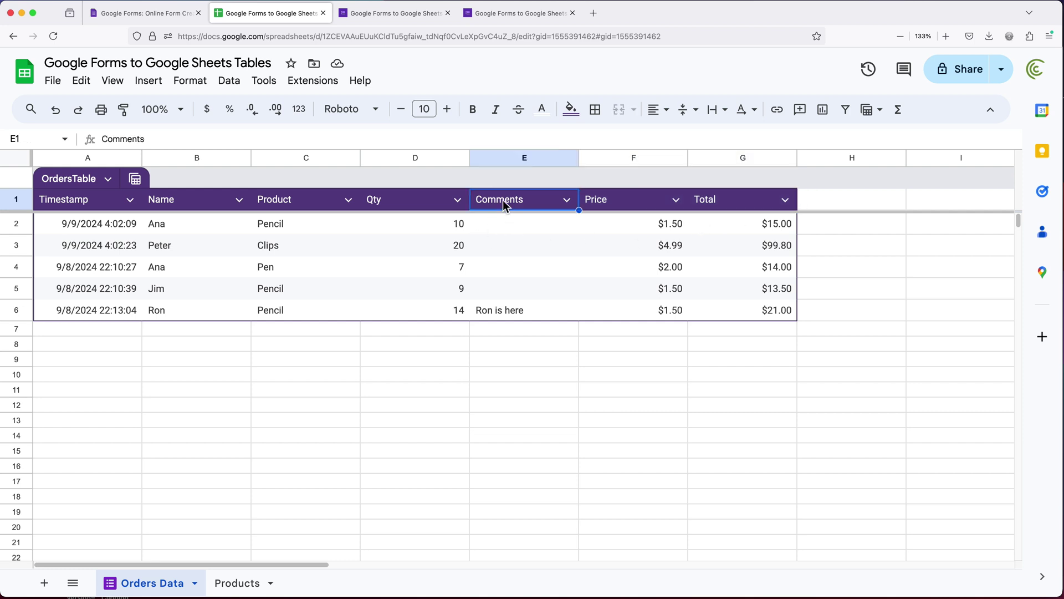
drag(504, 224, 504, 312)
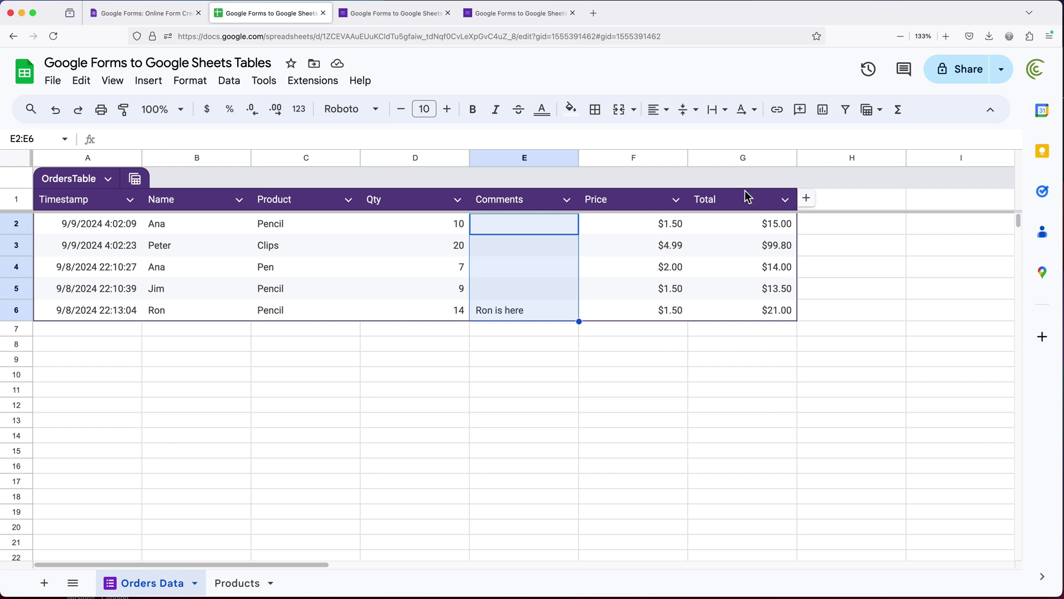
drag(743, 159, 639, 157)
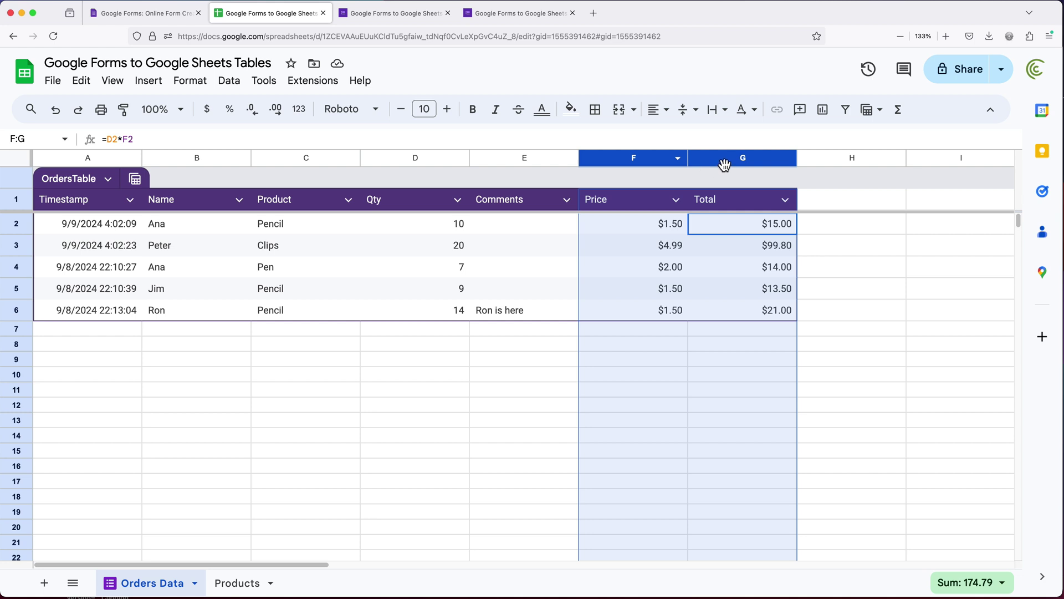
drag(732, 157, 521, 162)
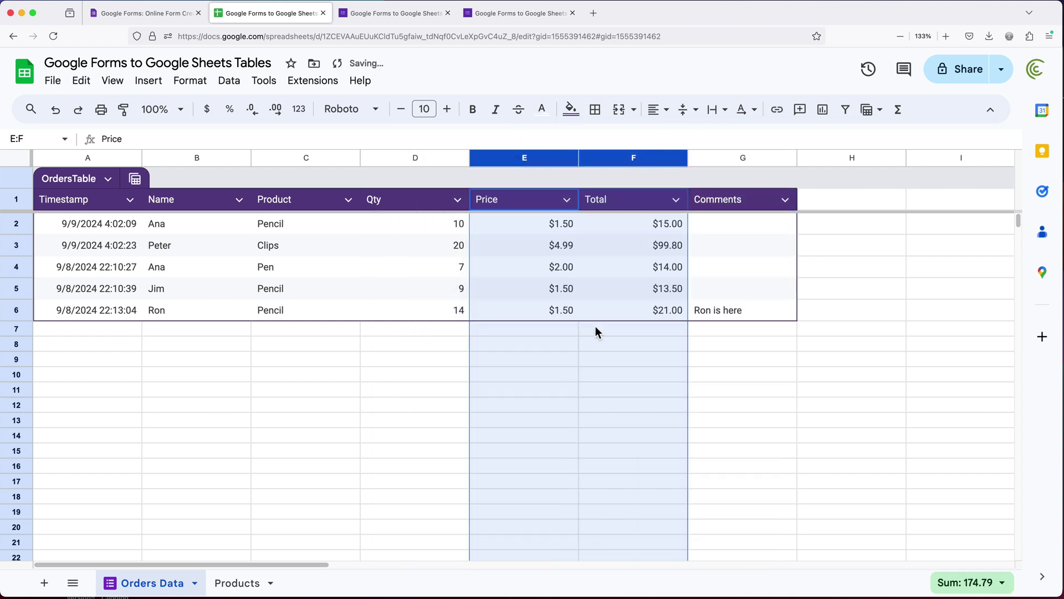
click(511, 203)
click(637, 201)
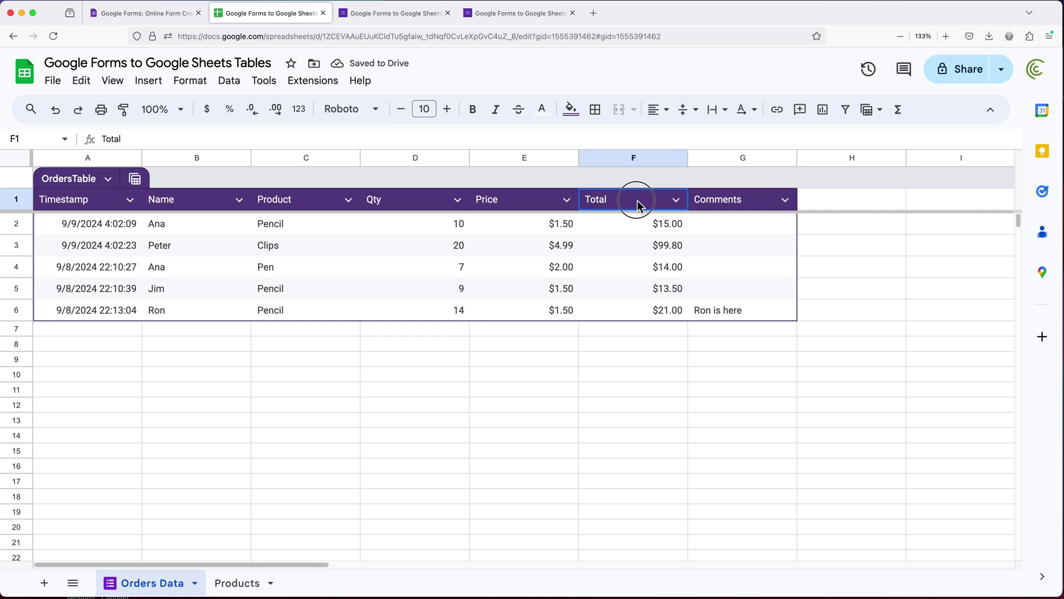
click(722, 201)
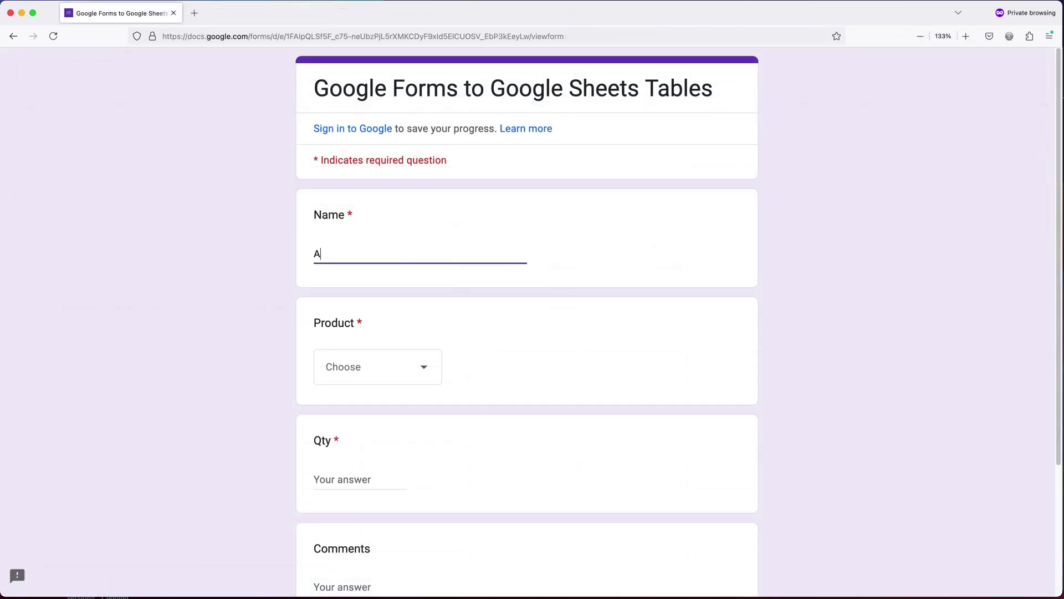
Step: Submit another form response with the customer's name, product Pencil, quantity 16 and the comment "Hi there"
text(manda)
click(422, 365)
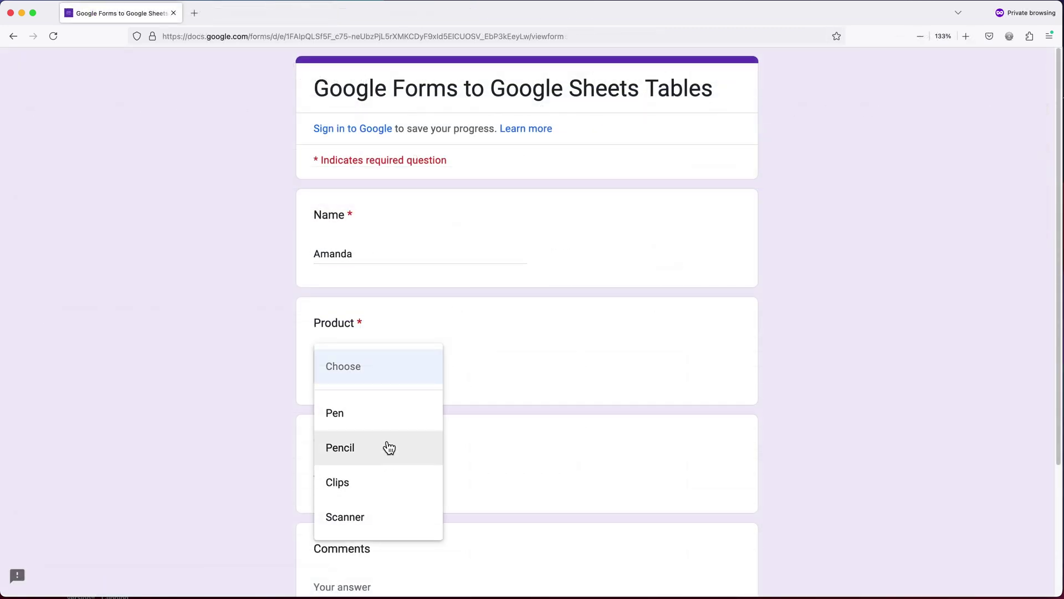
click(387, 446)
click(374, 475)
text(16)
scroll(372, 527, down, 1)
scroll(371, 528, down, 3)
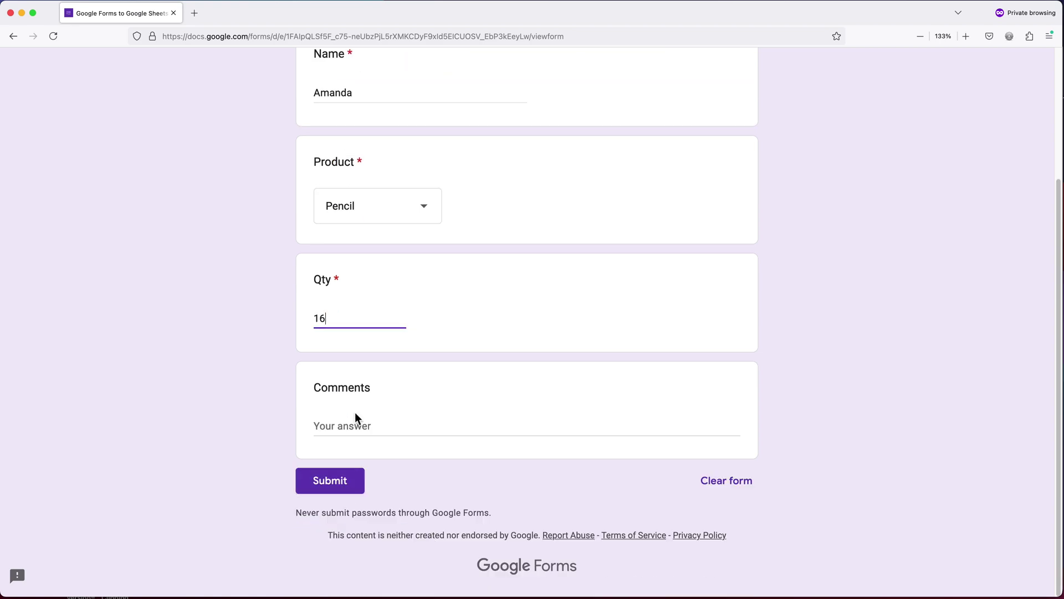
click(355, 413)
text(Hi there)
click(341, 482)
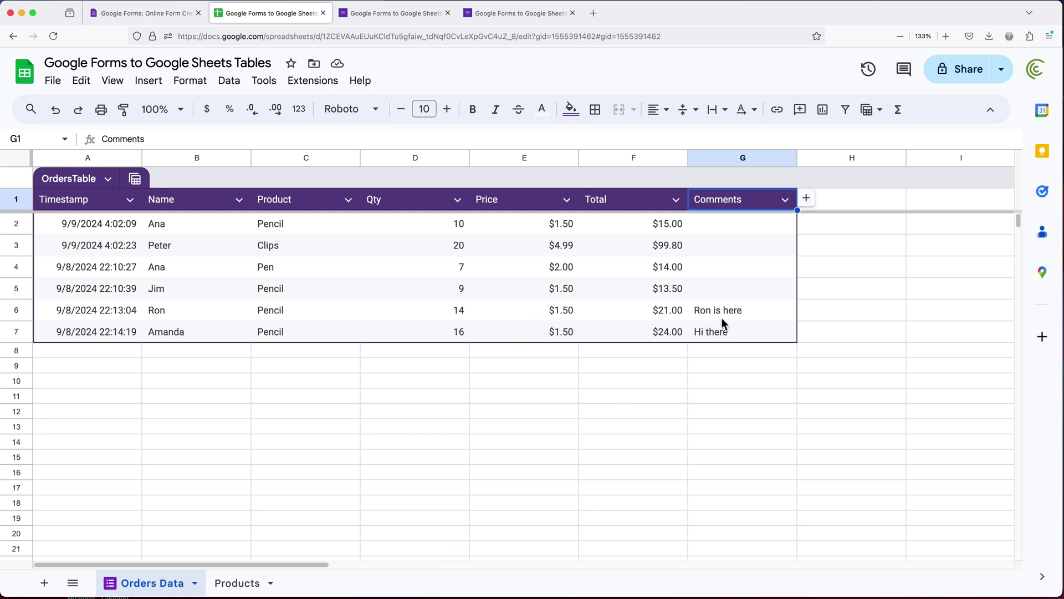
Step: Examine the Comments, Price and Total cells of the two newest orders in rows 6 and 7, and the frozen header row
drag(724, 311, 725, 347)
drag(726, 338, 726, 338)
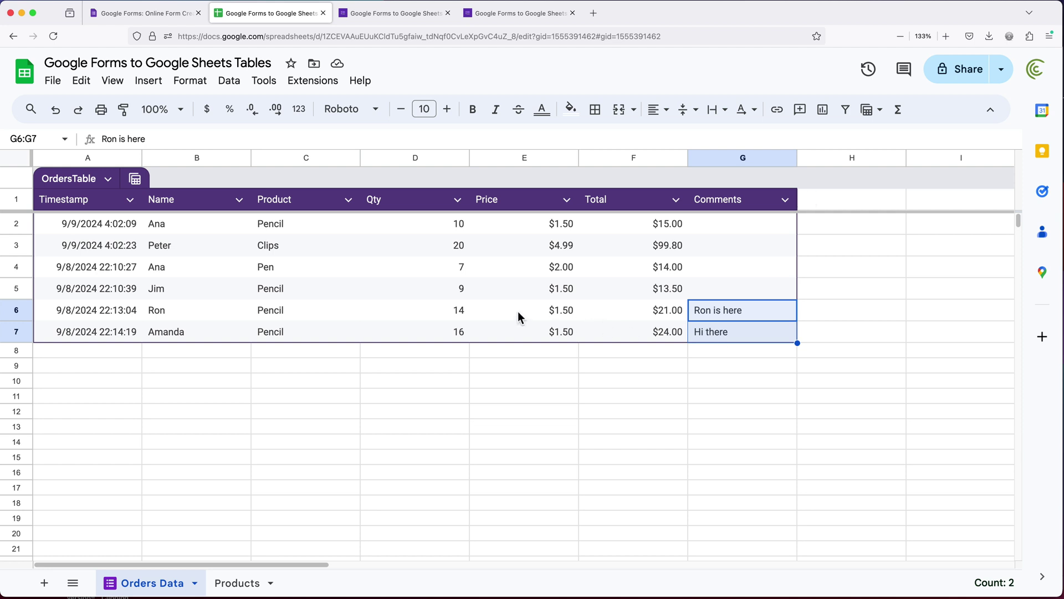
drag(549, 313, 620, 329)
click(621, 327)
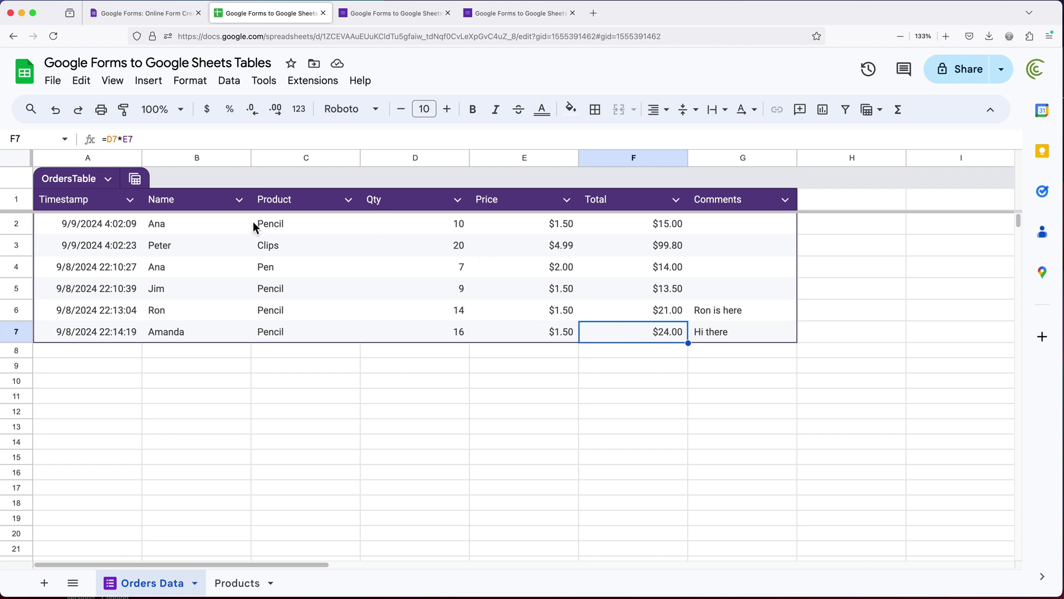
scroll(433, 277, down, 1)
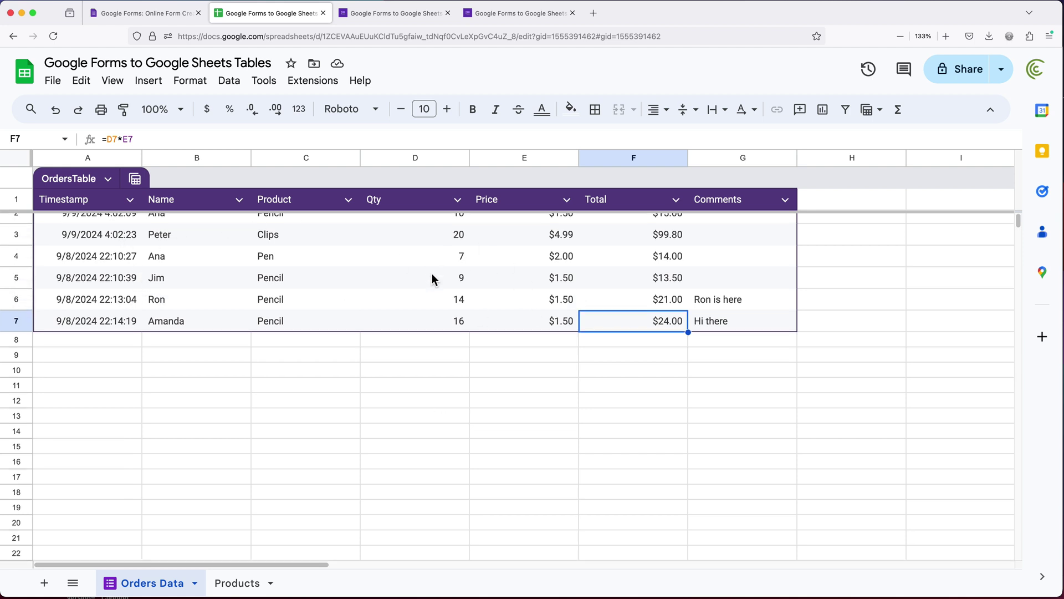
scroll(96, 229, down, 1)
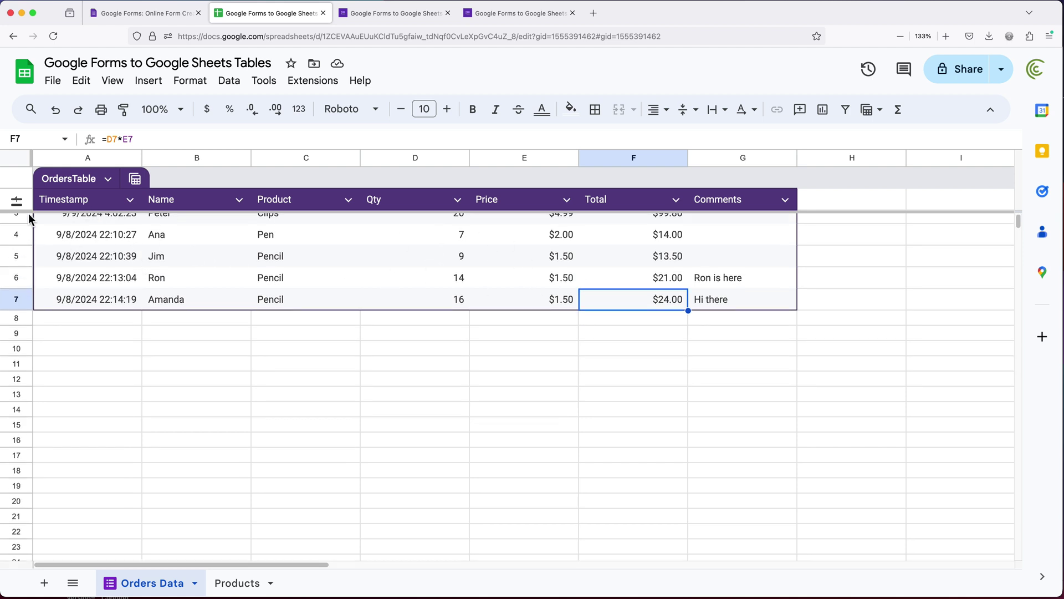
scroll(124, 227, up, 2)
scroll(139, 211, down, 4)
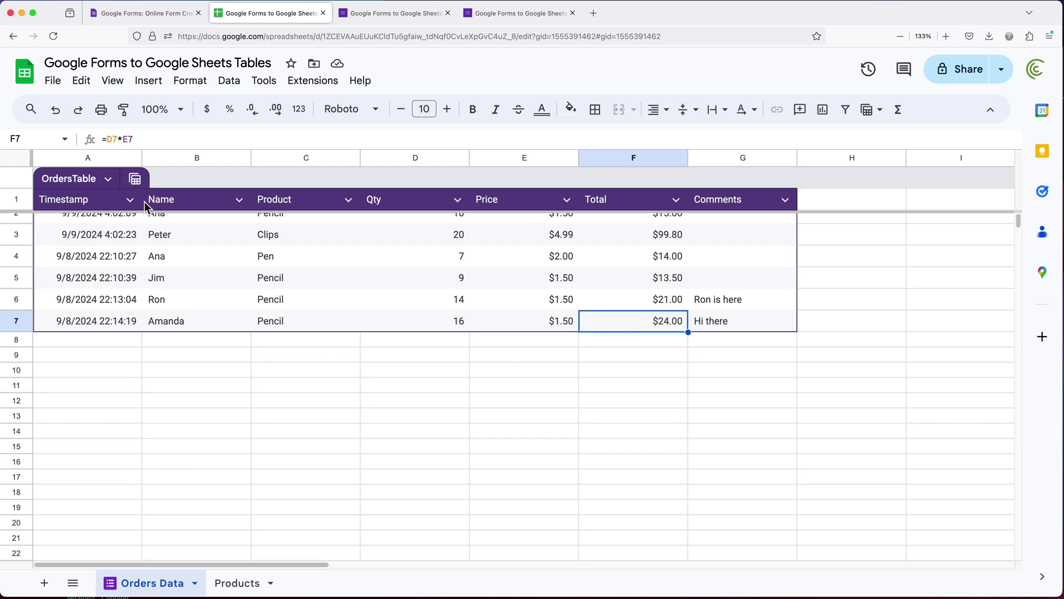
scroll(159, 233, up, 4)
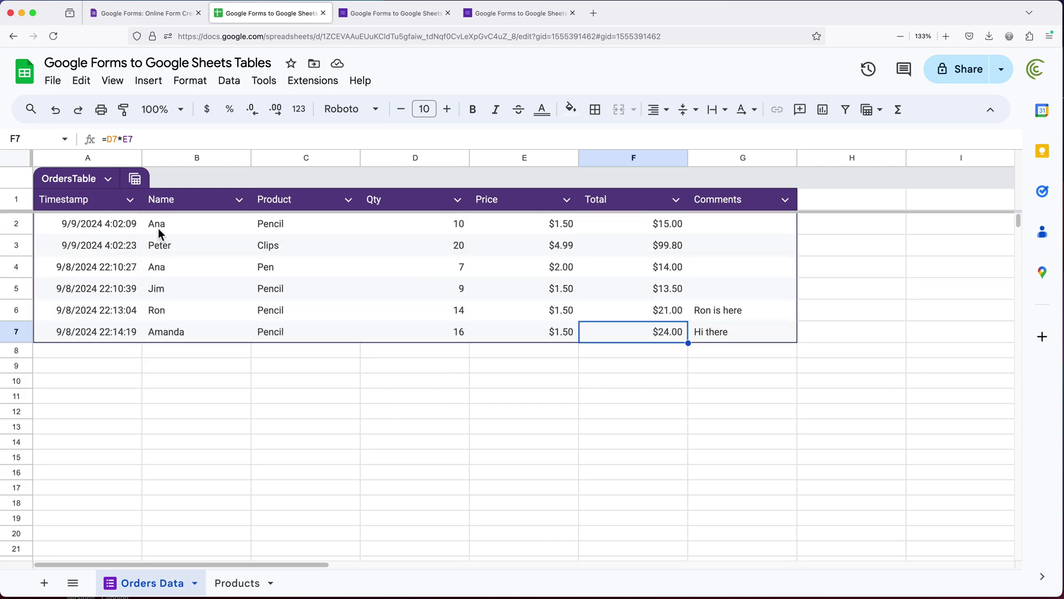
Step: Unfreeze the header row of the Orders Data sheet so that no rows are frozen
click(114, 82)
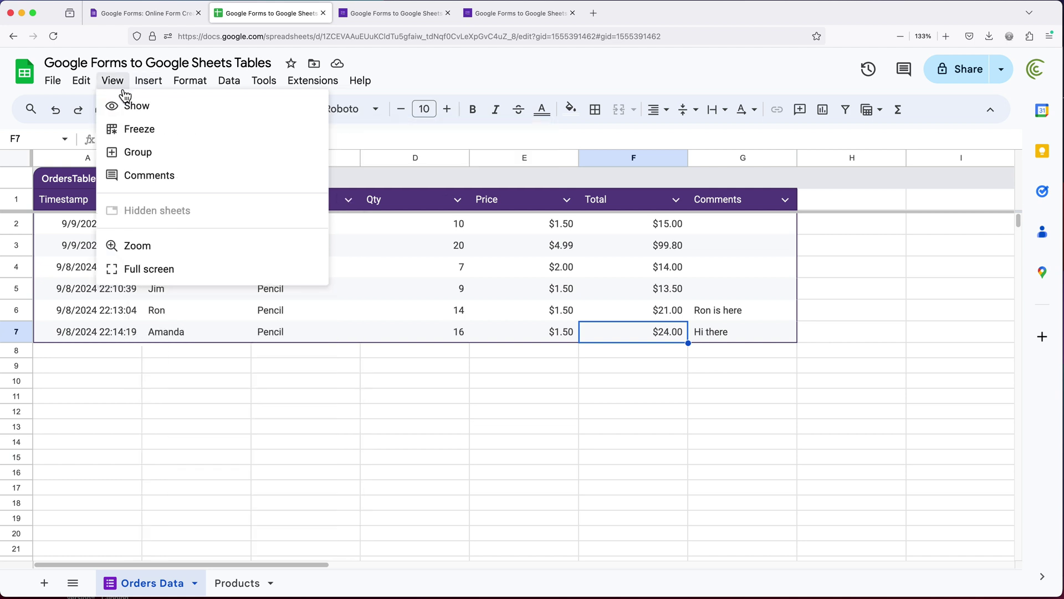
mouse_move(140, 135)
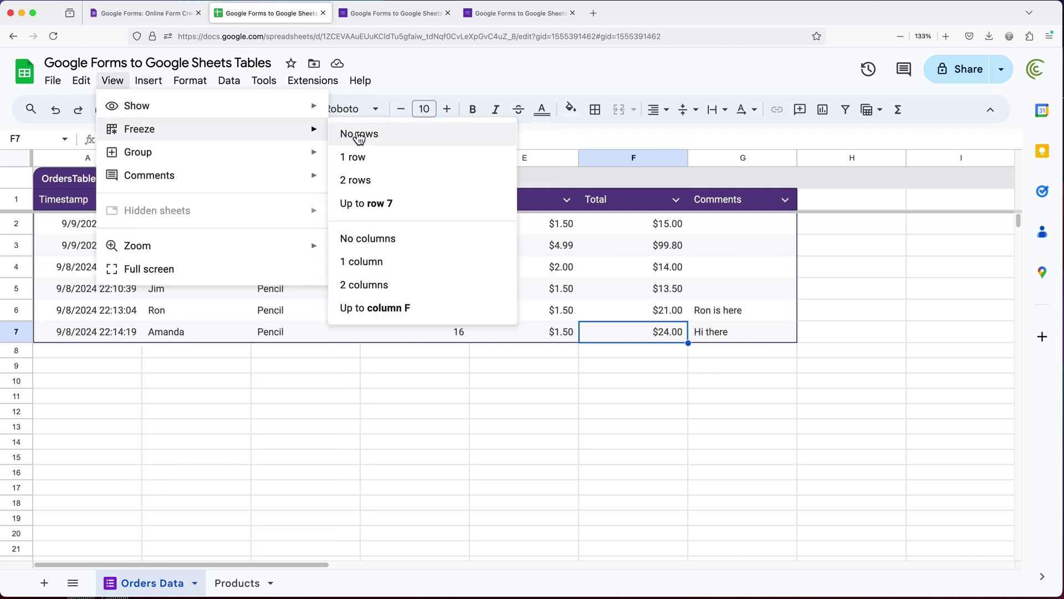
click(393, 143)
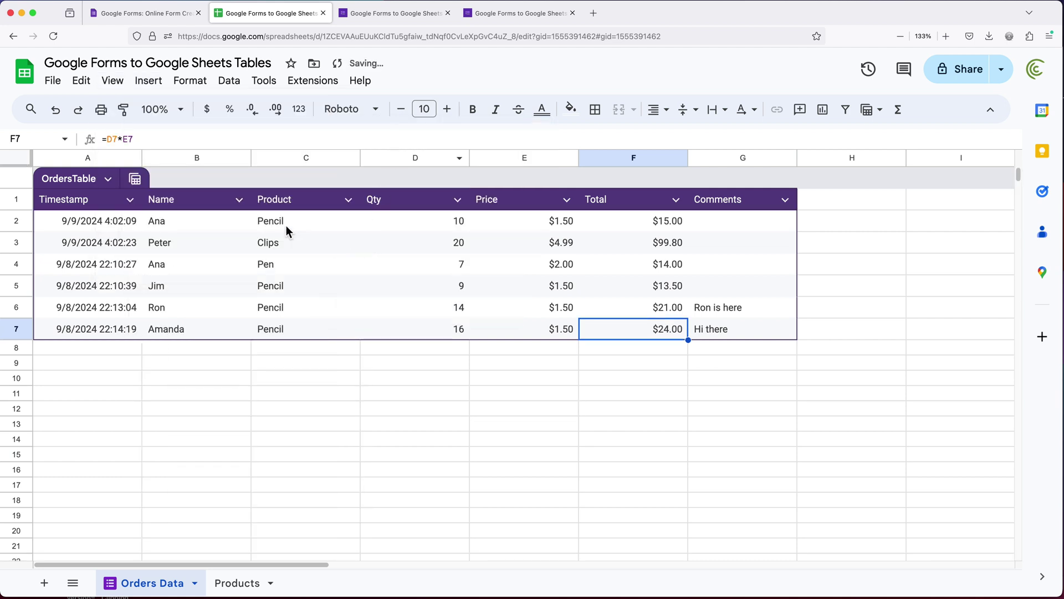
scroll(286, 225, down, 5)
scroll(288, 217, up, 5)
scroll(300, 199, down, 1)
scroll(302, 203, up, 1)
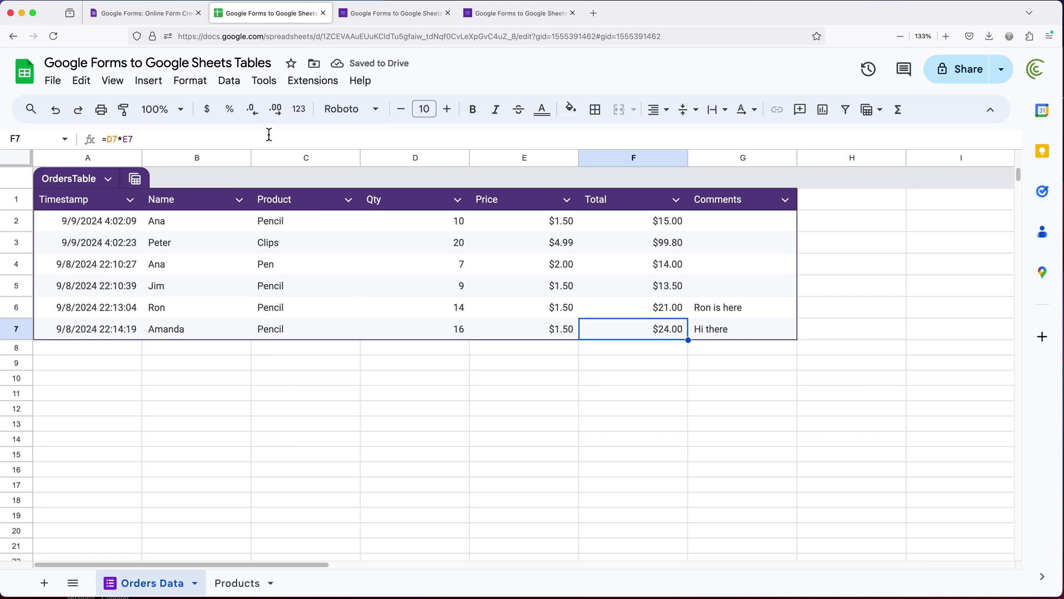
scroll(314, 228, down, 1)
scroll(313, 227, up, 1)
Step: Insert four empty rows above OrdersTable in the Orders Data sheet
drag(13, 198, 19, 269)
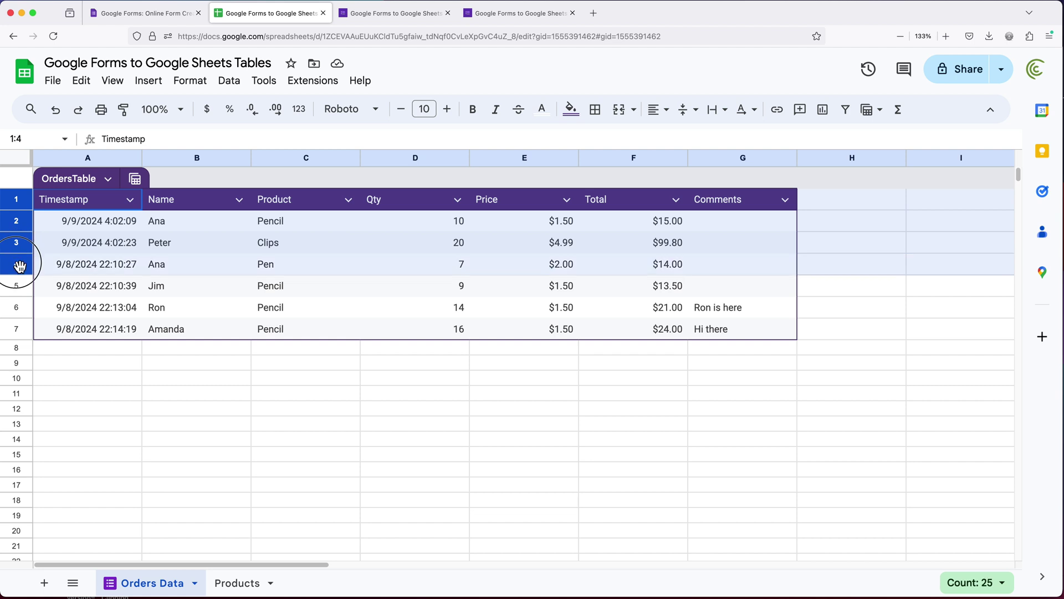
right_click(22, 200)
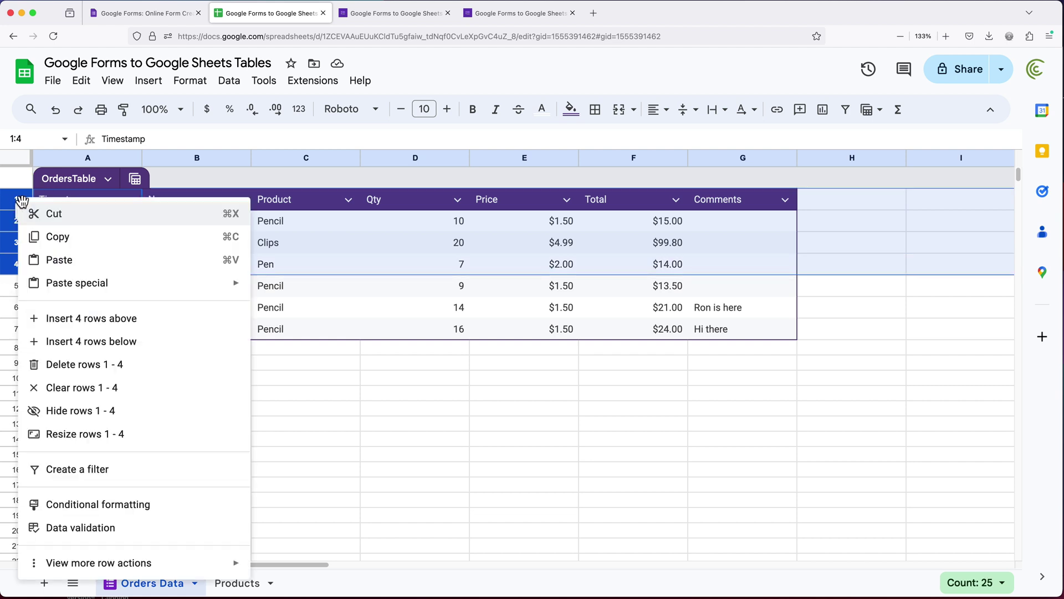
click(116, 319)
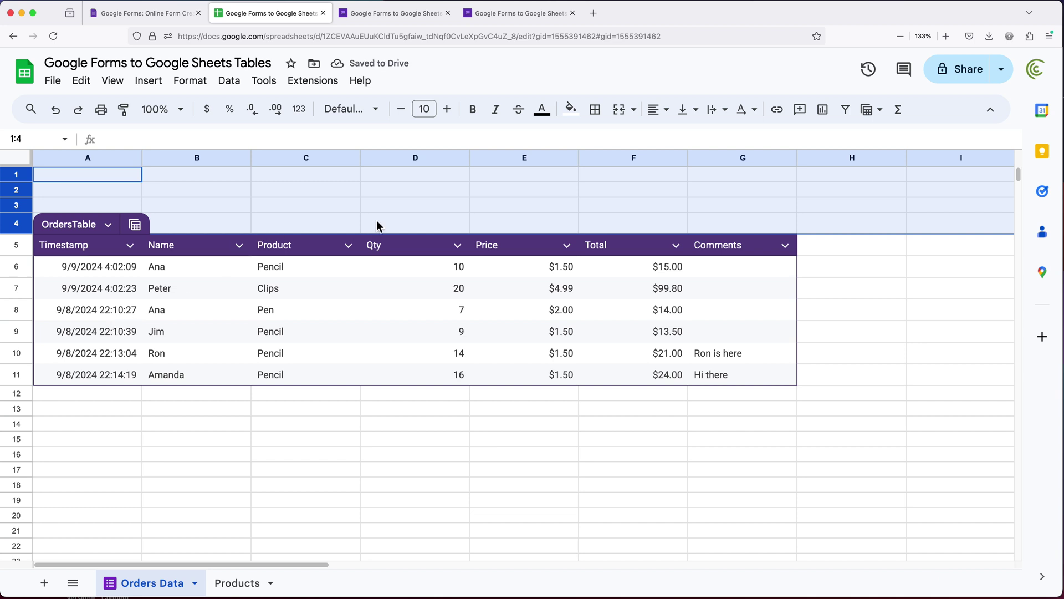
Step: Enter the label "Grand Total" in cell E1 above the table
click(527, 178)
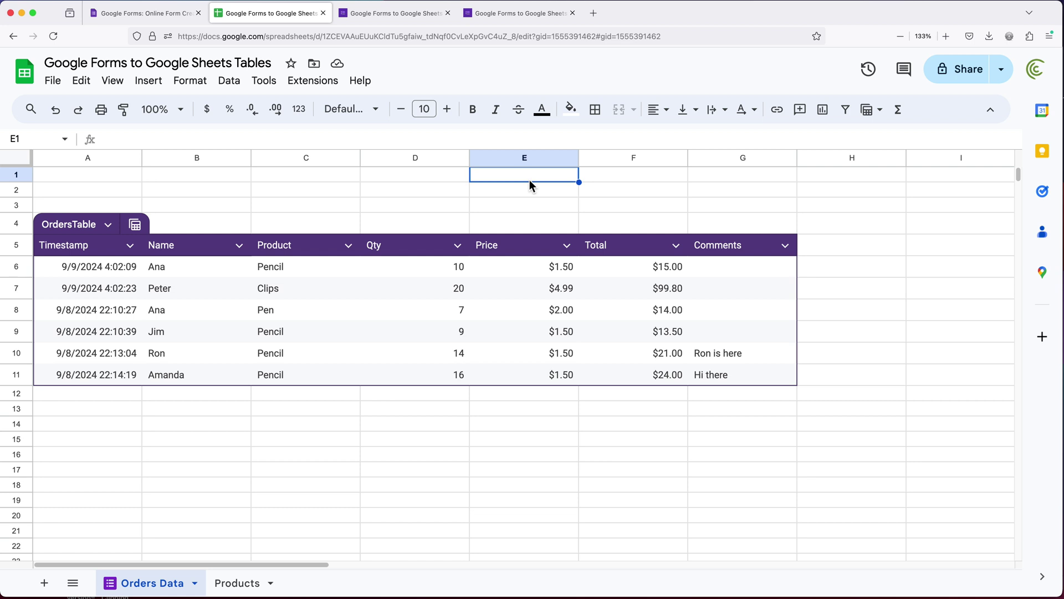
text(Grant)
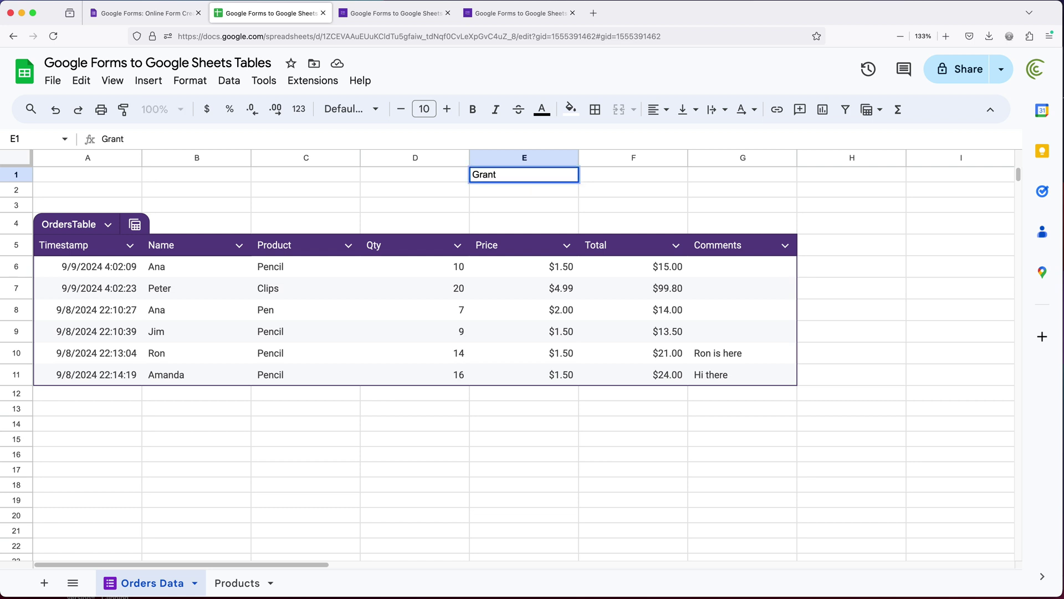
key(BackSpace)
text(d Total)
key(Return)
Step: Sum the table's Total column in cell F1 with the formula =SUM(OrdersTable[Total])
click(634, 174)
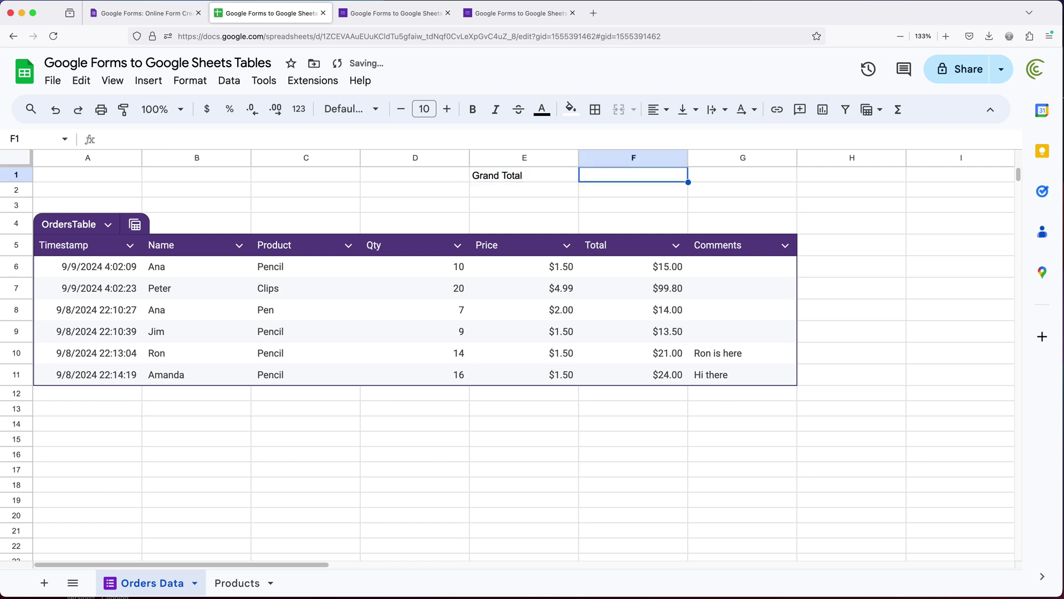
text(=SUM()
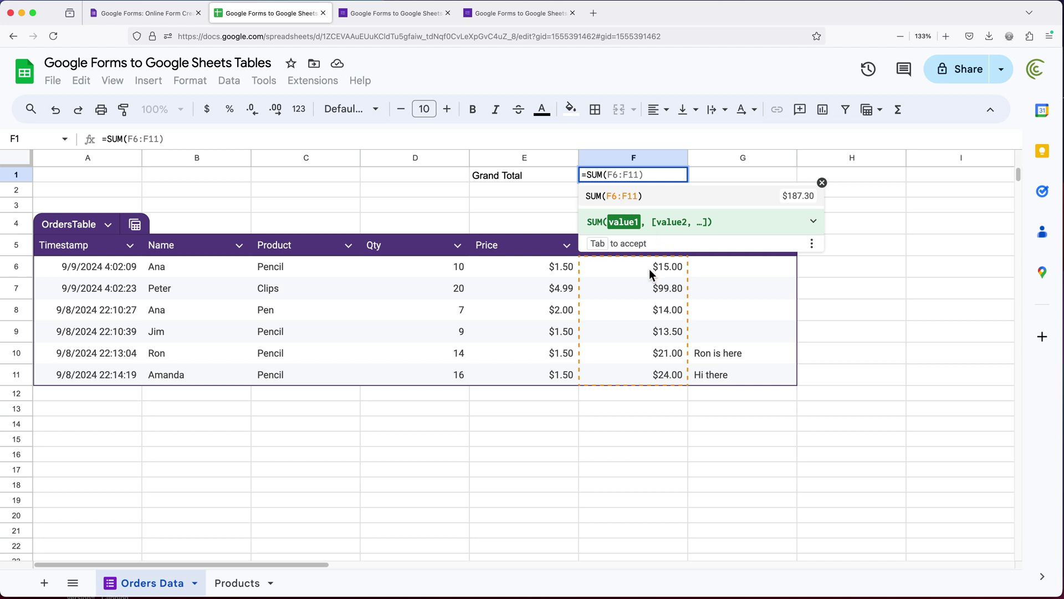
drag(644, 267, 638, 374)
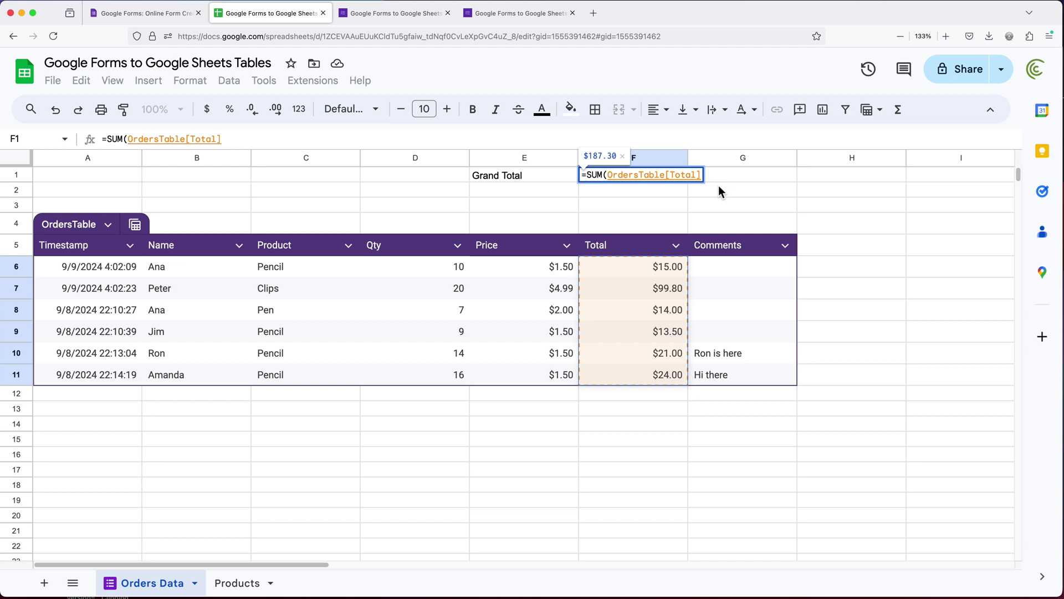
text())
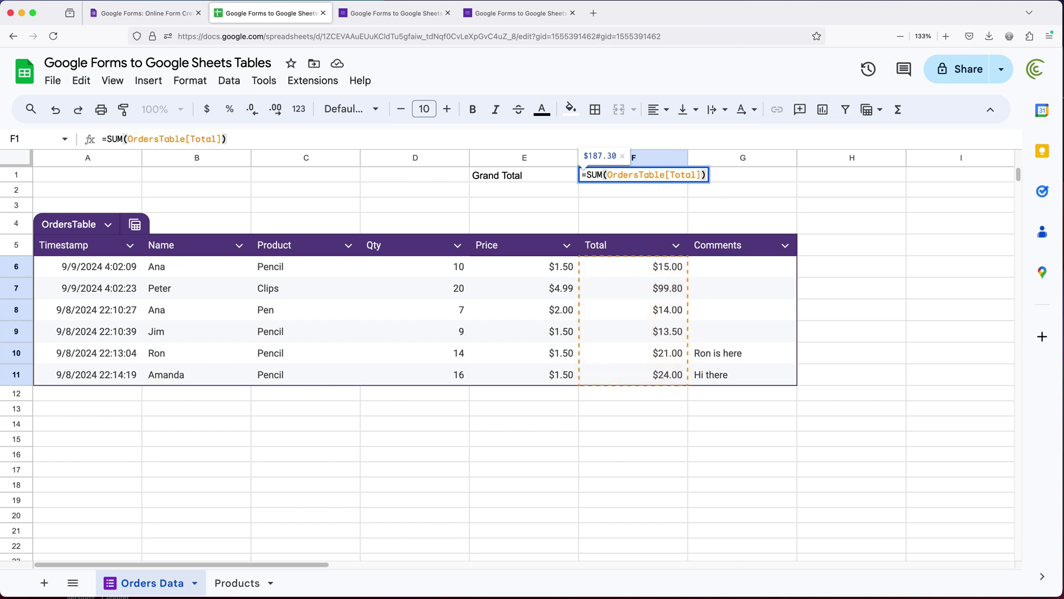
key(Return)
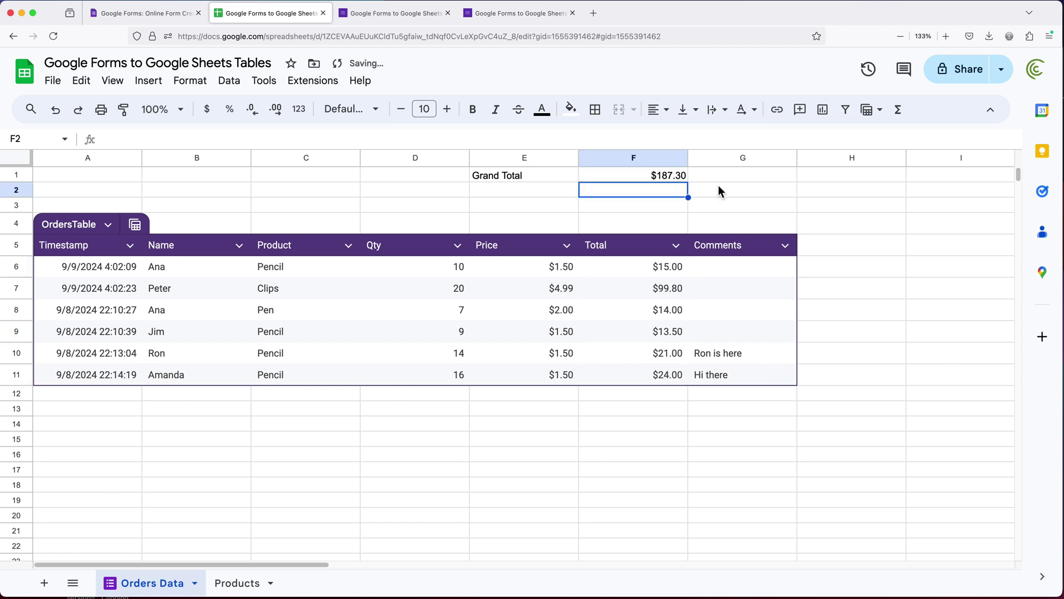
click(656, 176)
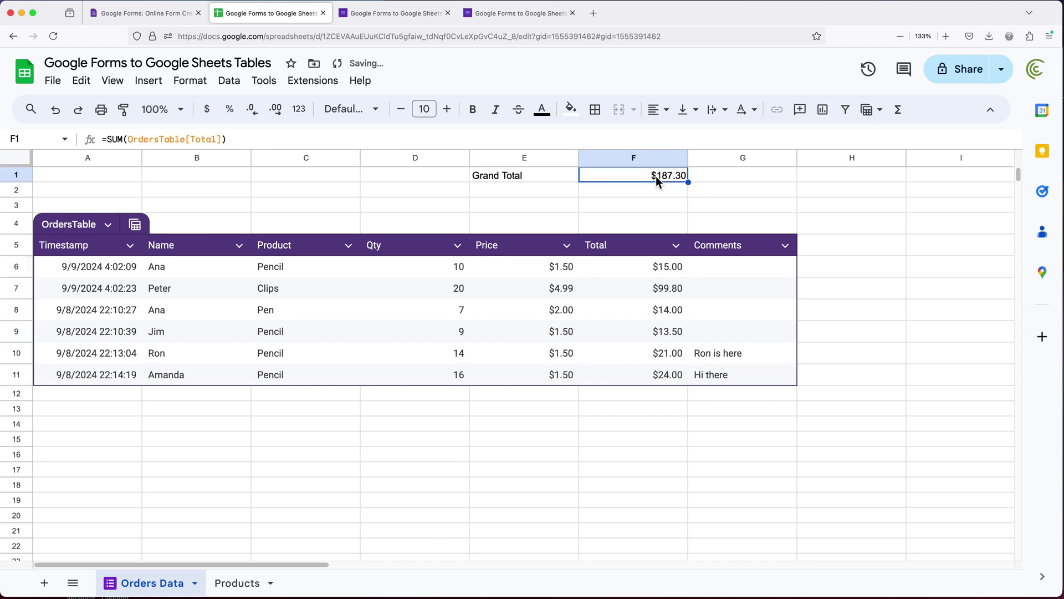
Step: Format the Grand Total label in E1 with the custom dark purple fill of the table header and white text
click(532, 176)
click(576, 109)
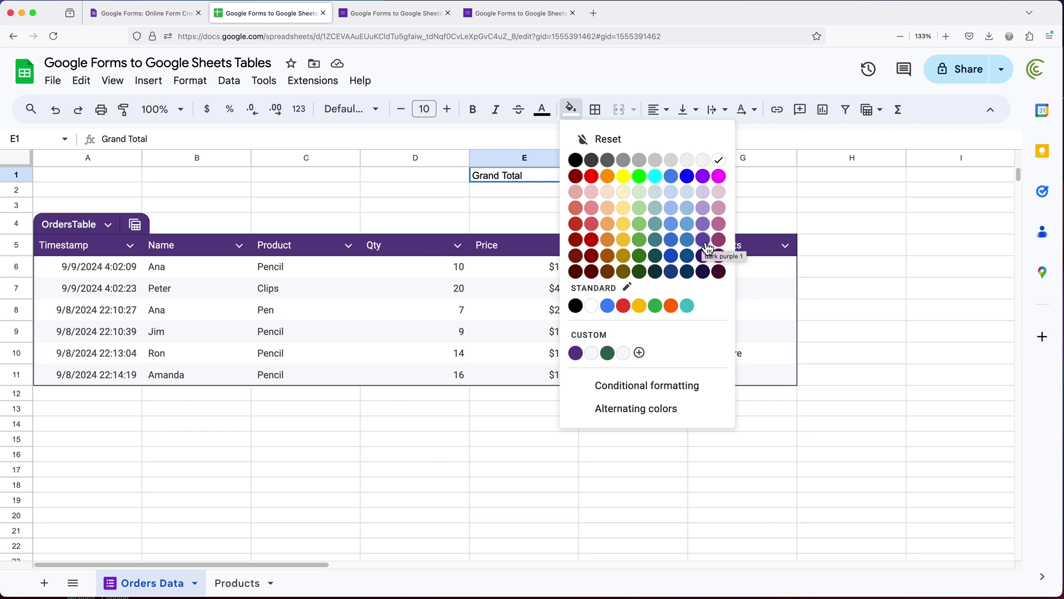
click(575, 352)
click(542, 109)
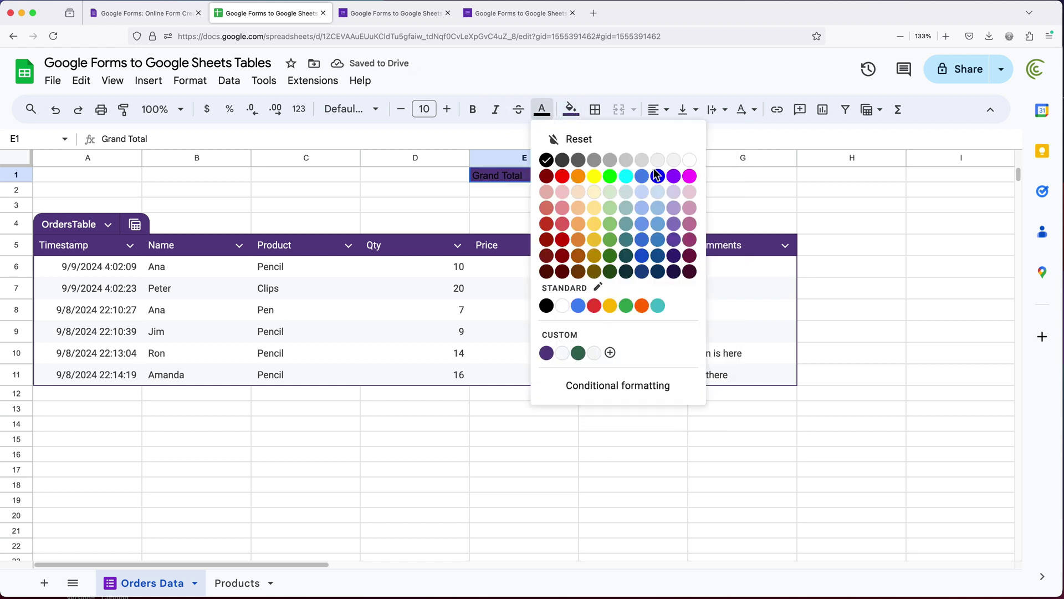
click(690, 161)
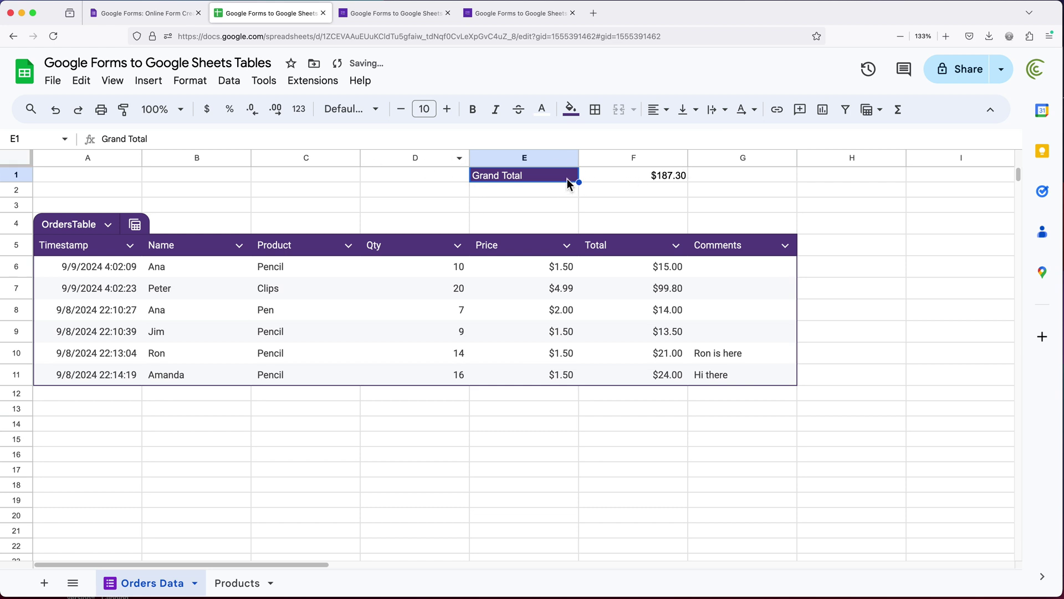
Step: Apply all borders to the Grand Total label and value in E1:F1
drag(570, 178, 623, 176)
click(595, 109)
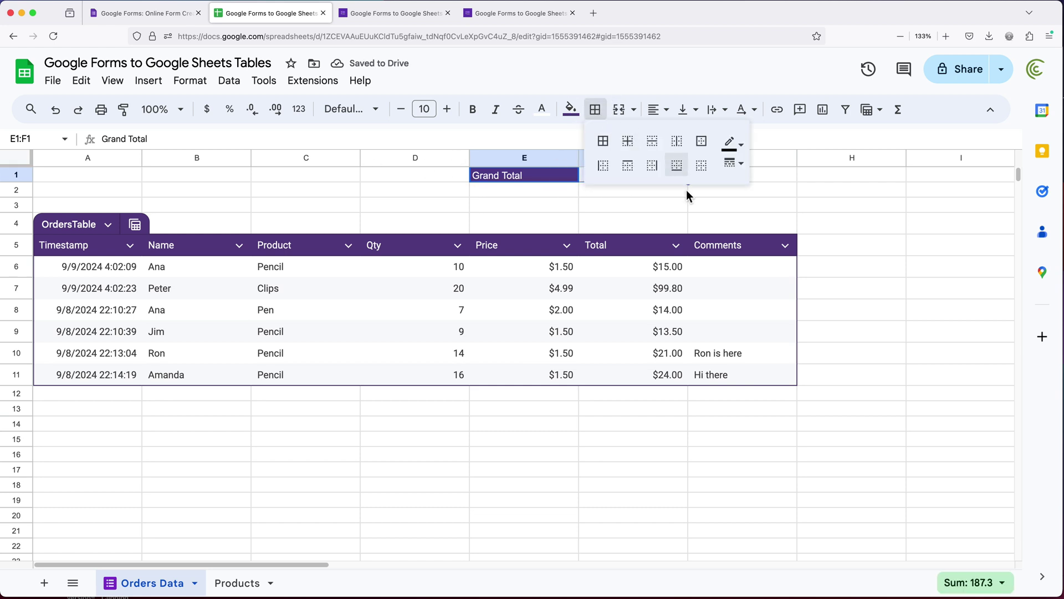
click(603, 141)
click(763, 195)
Step: Increase the font size of the Grand Total cells E1:F1 to 13
drag(527, 175, 626, 177)
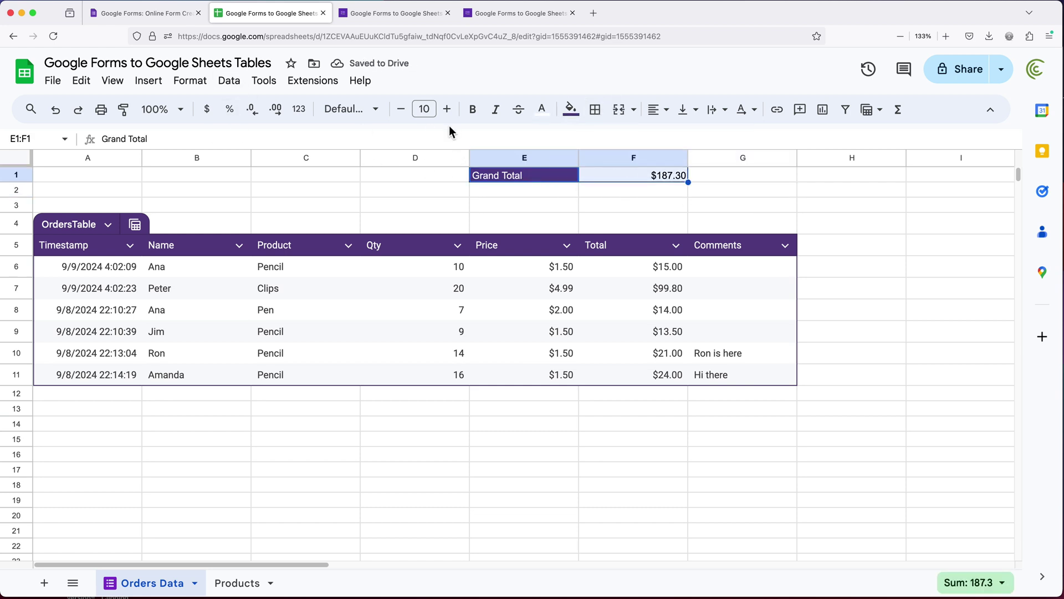
click(447, 109)
click(447, 109)
click(447, 109)
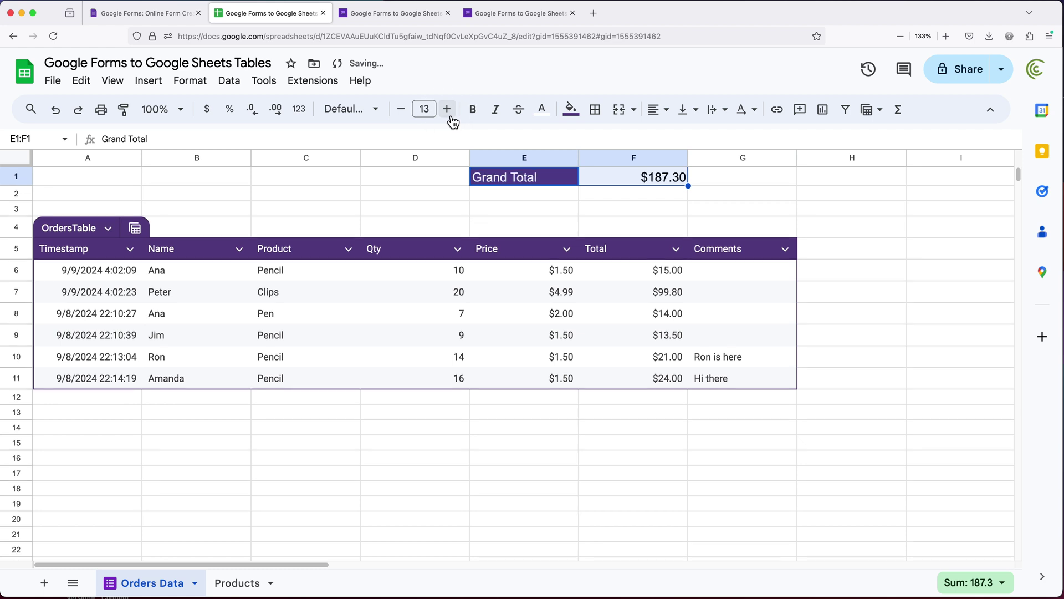
click(468, 214)
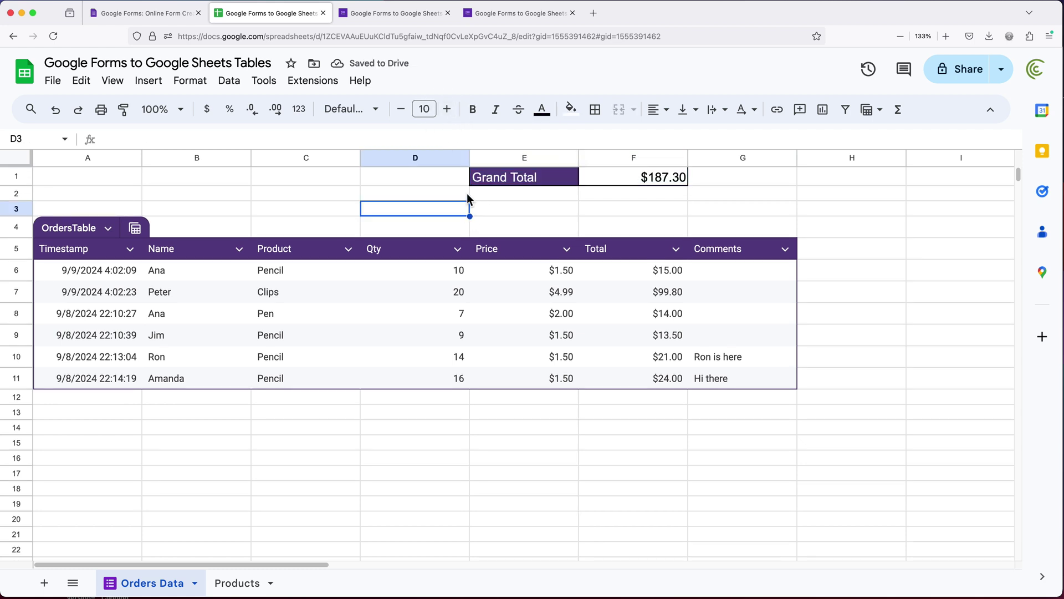
click(645, 174)
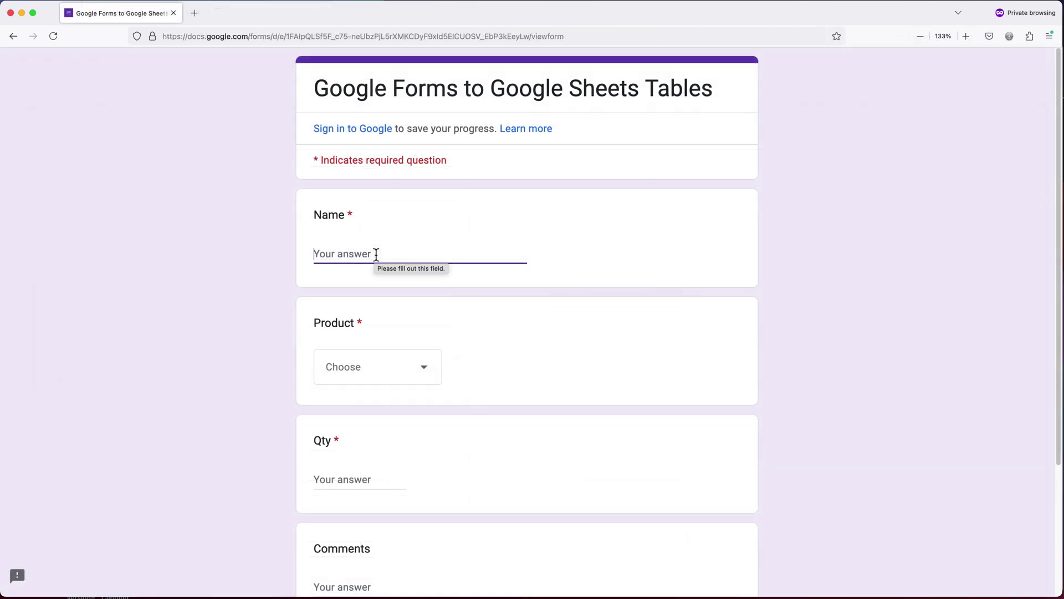
Step: Submit a new form response with the customer's name, product Pen and quantity 32, leaving the comments empty
text(Katy)
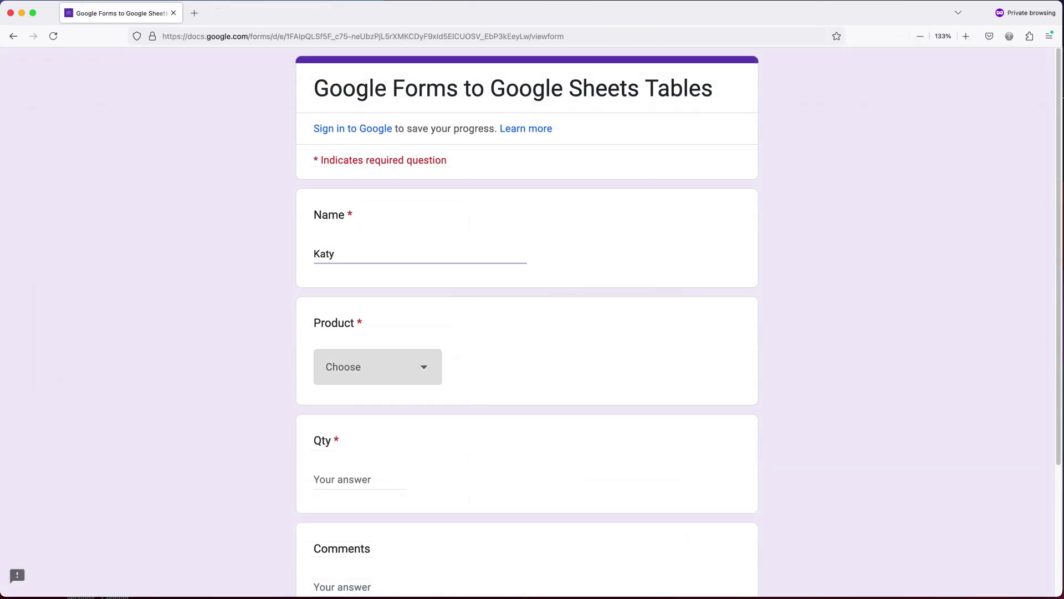
click(378, 366)
click(381, 424)
click(373, 478)
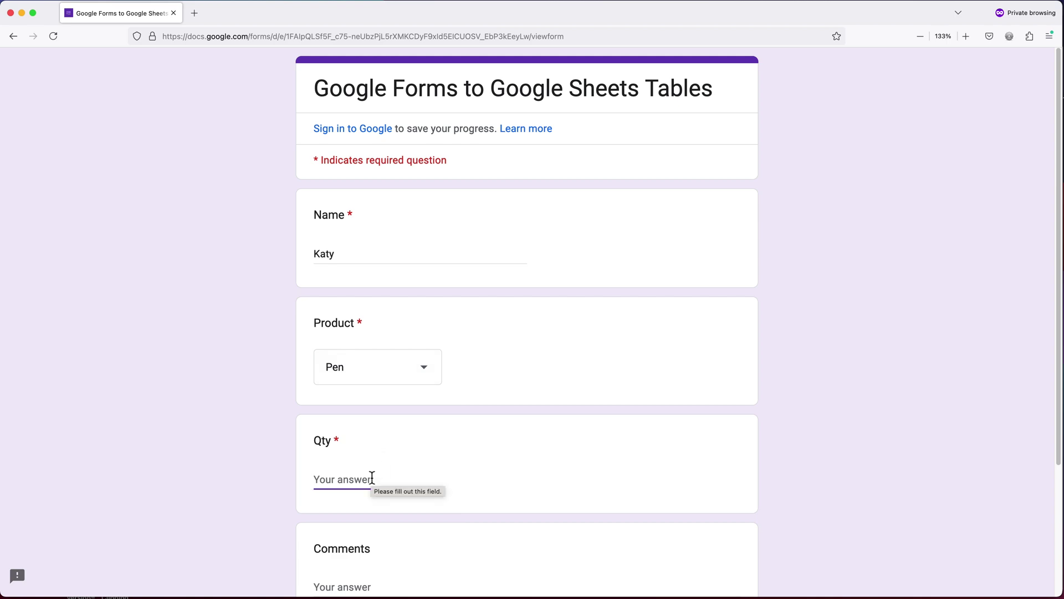
text(32)
scroll(372, 478, down, 3)
click(334, 481)
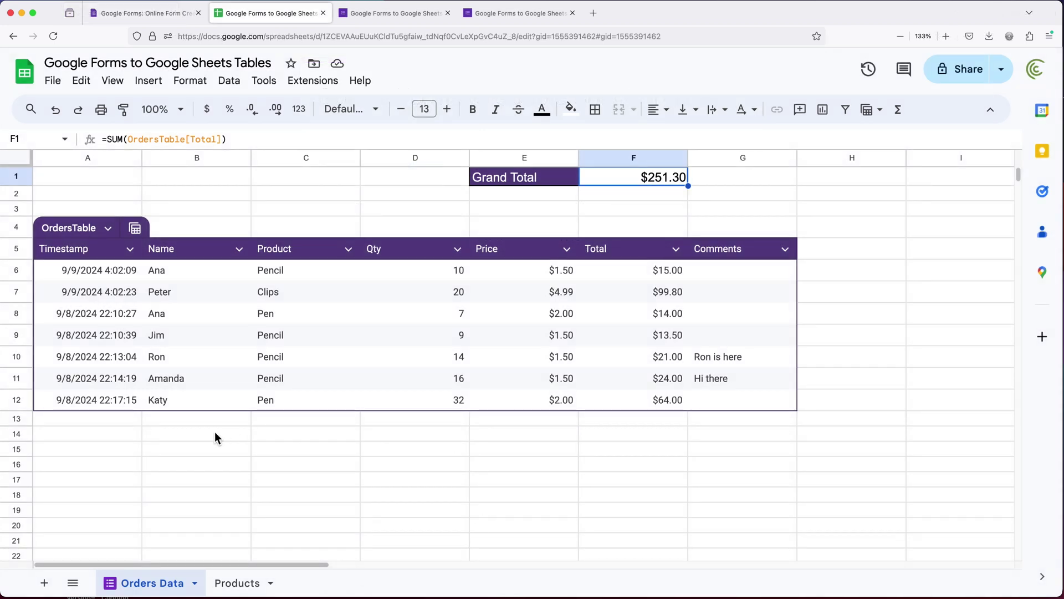
Step: Examine the new order's Price and Total cells in row 12 and the Grand Total formula in F1
drag(176, 401, 731, 405)
drag(553, 404, 632, 403)
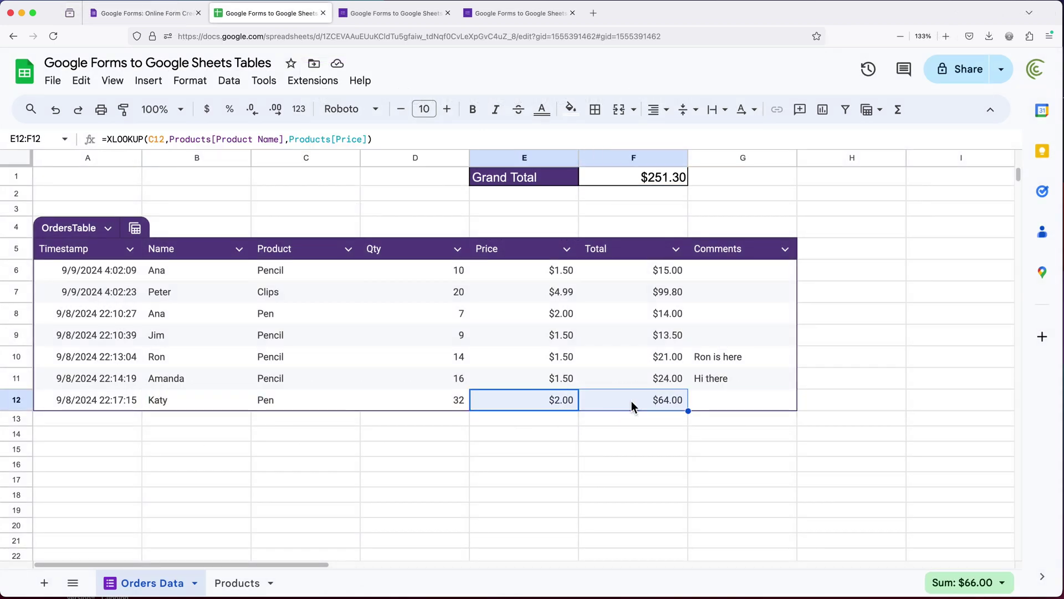
double_click(643, 178)
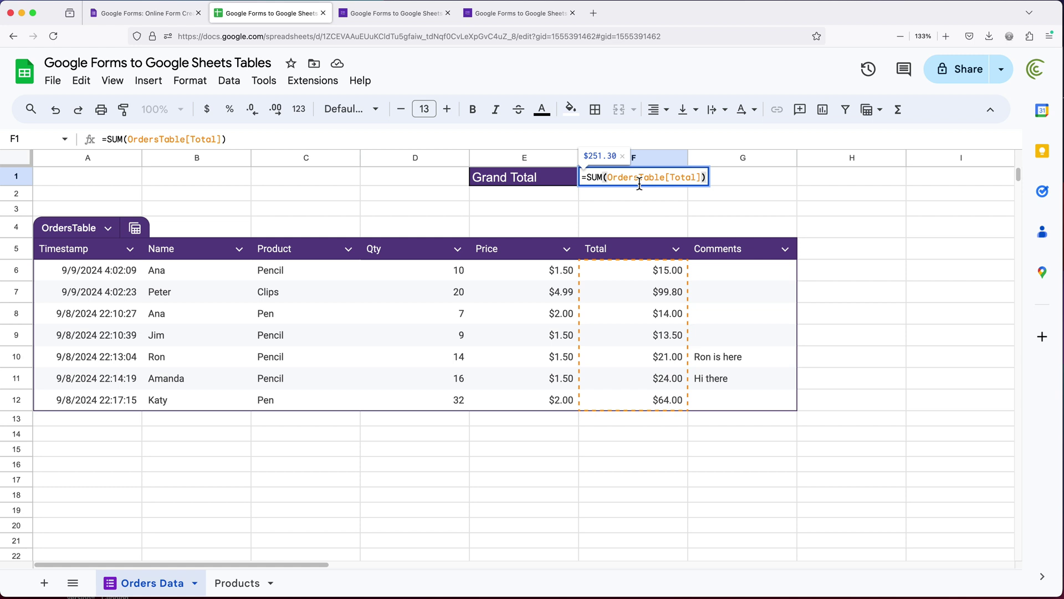
key(Return)
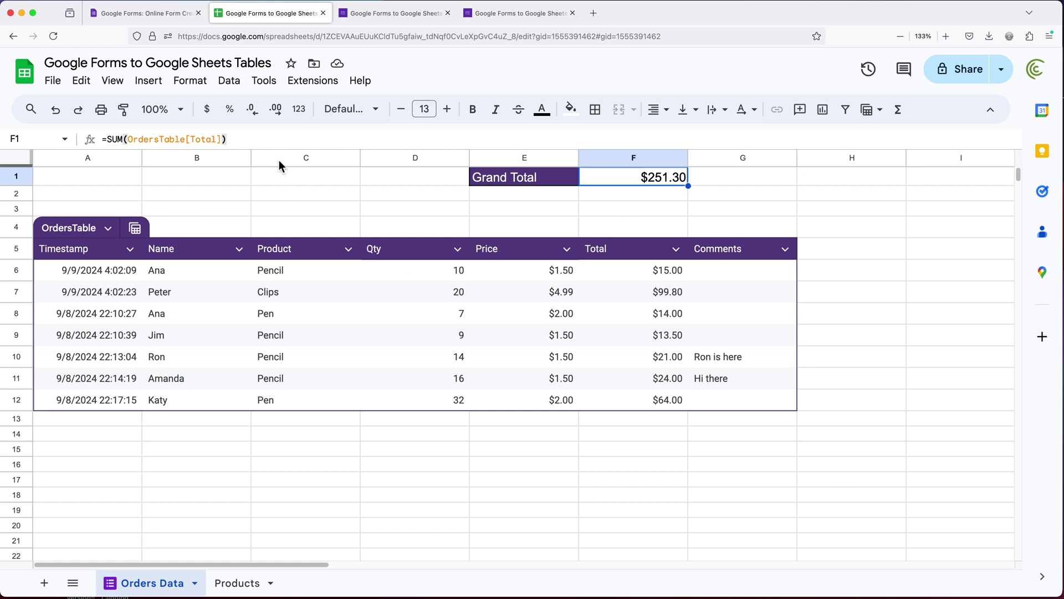
click(265, 82)
mouse_move(335, 142)
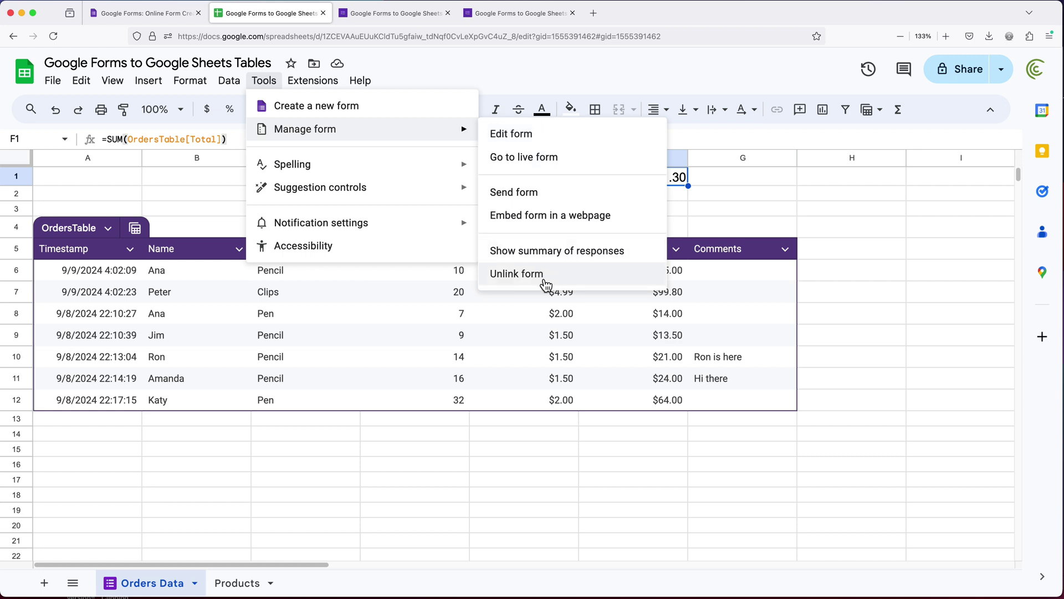
click(266, 83)
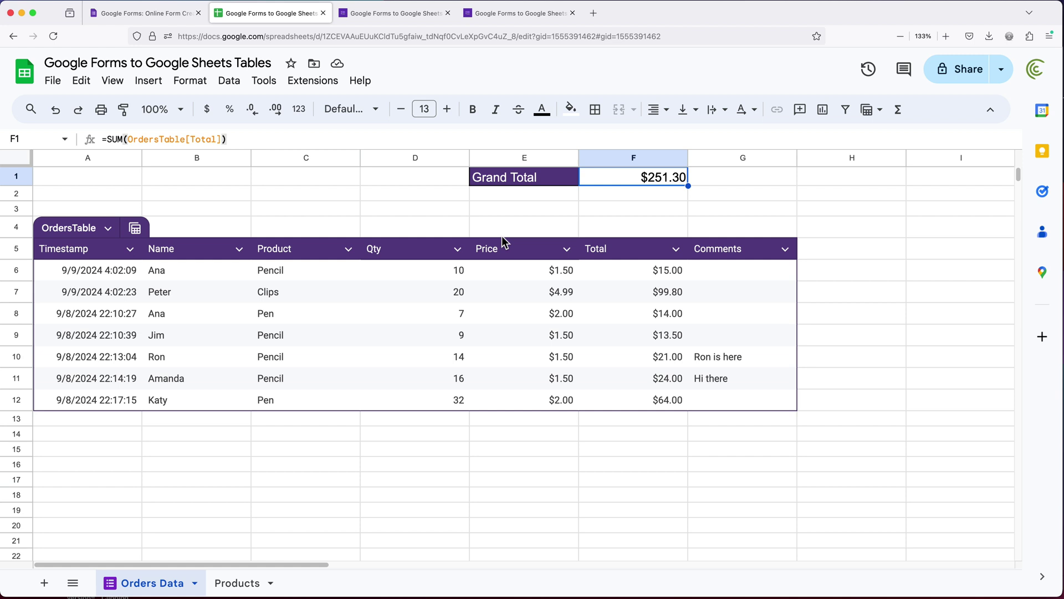
click(264, 81)
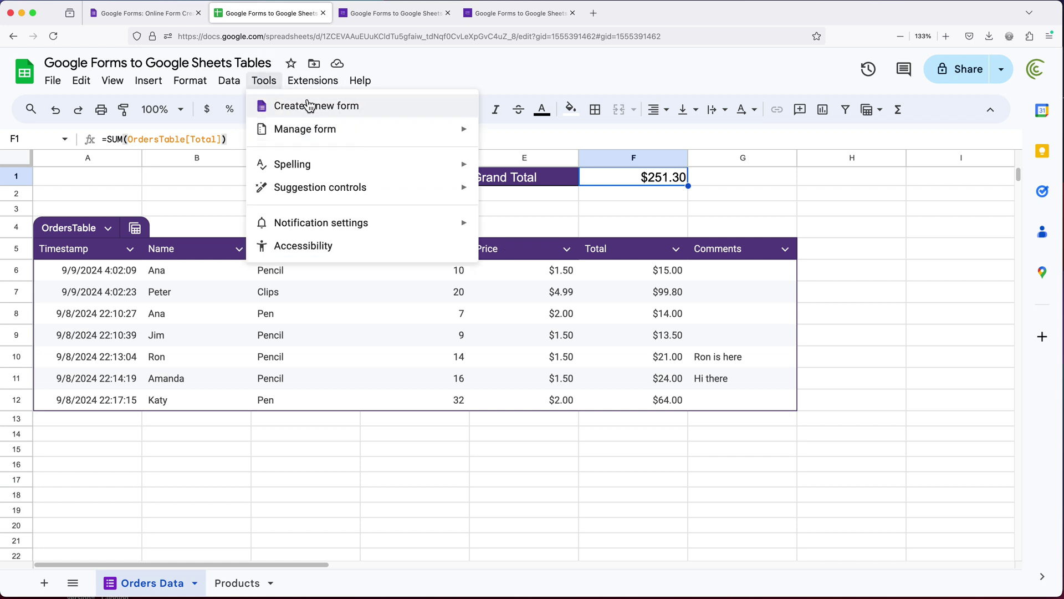
click(284, 89)
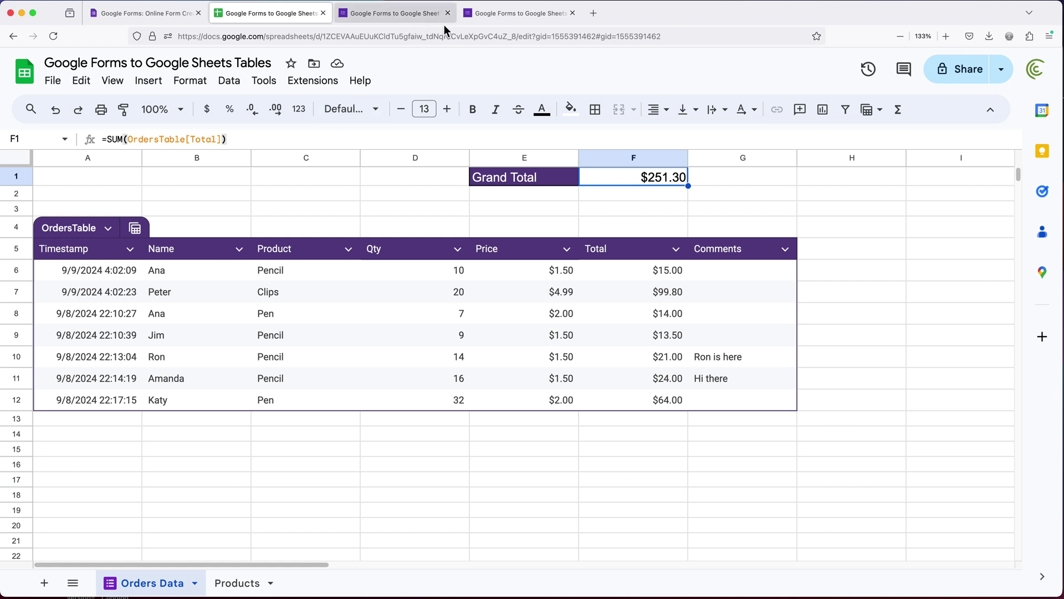
Step: Open the linked form for editing, examine its response summary and response destination options, and return to the spreadsheet
click(273, 90)
mouse_move(333, 129)
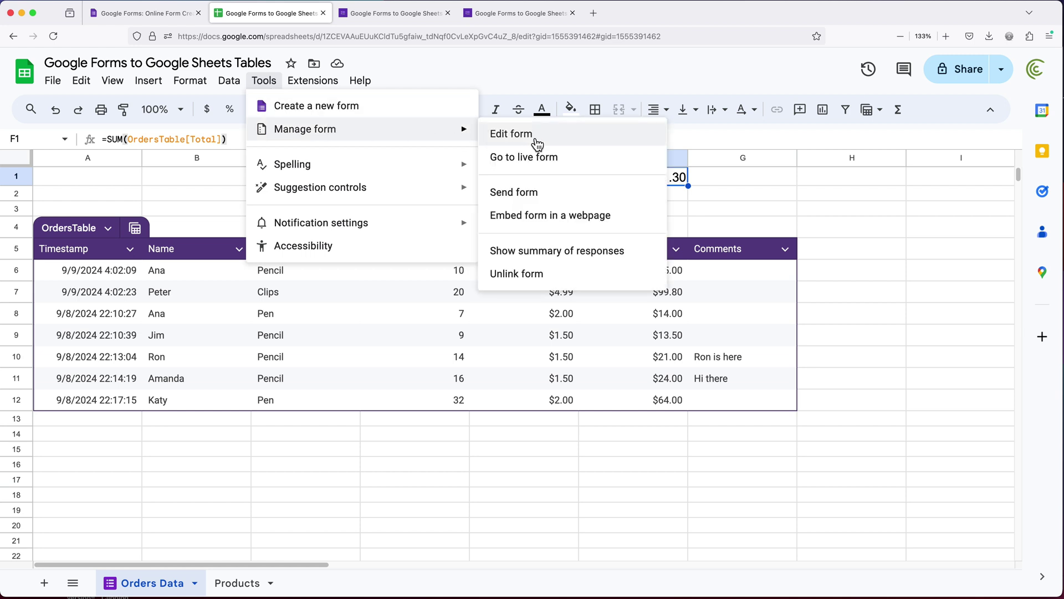
click(535, 143)
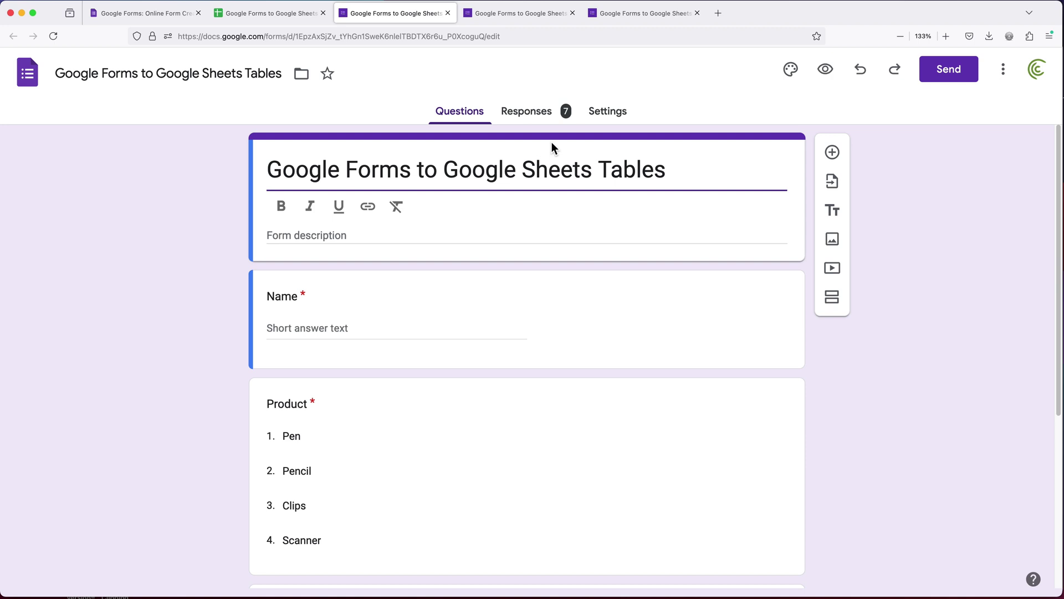
click(521, 126)
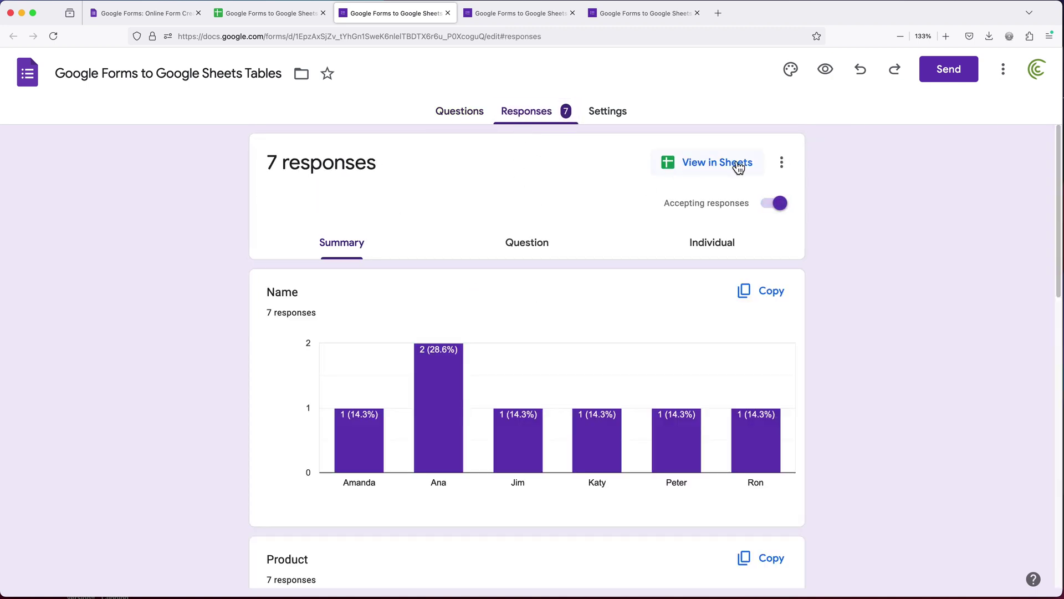
click(789, 175)
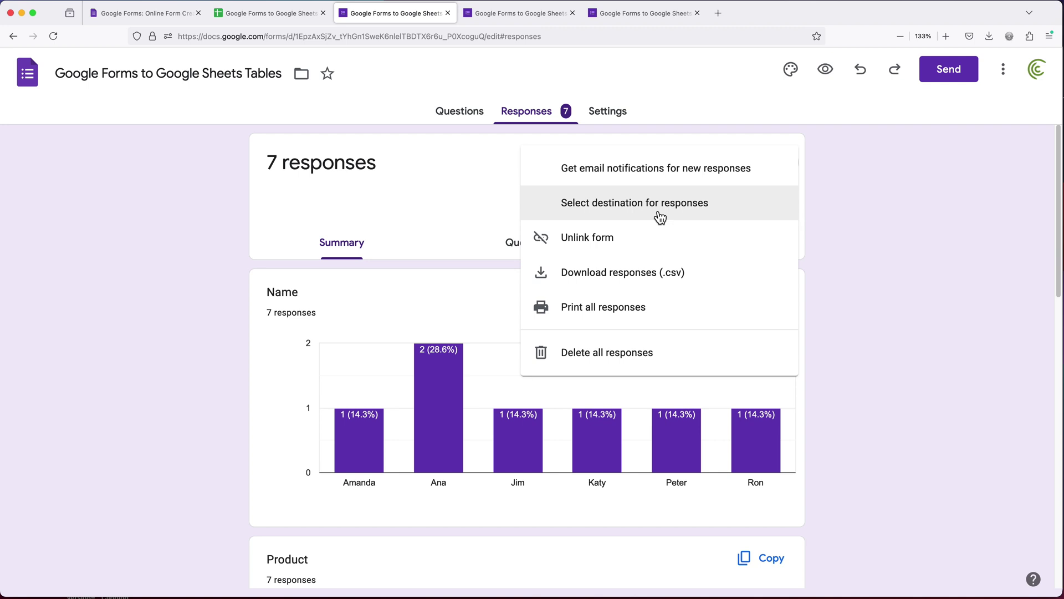
click(877, 227)
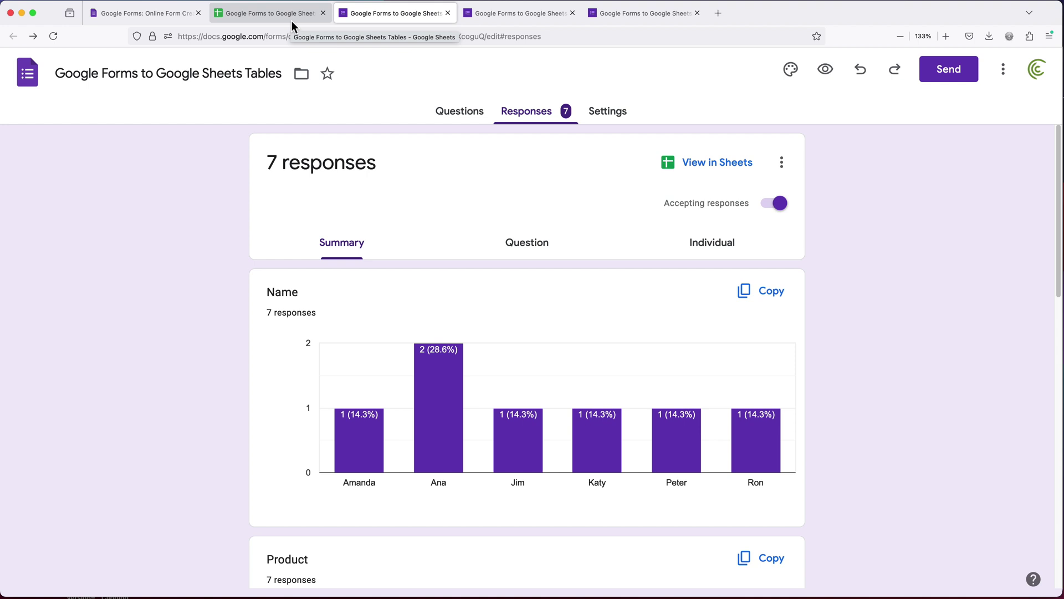
click(292, 21)
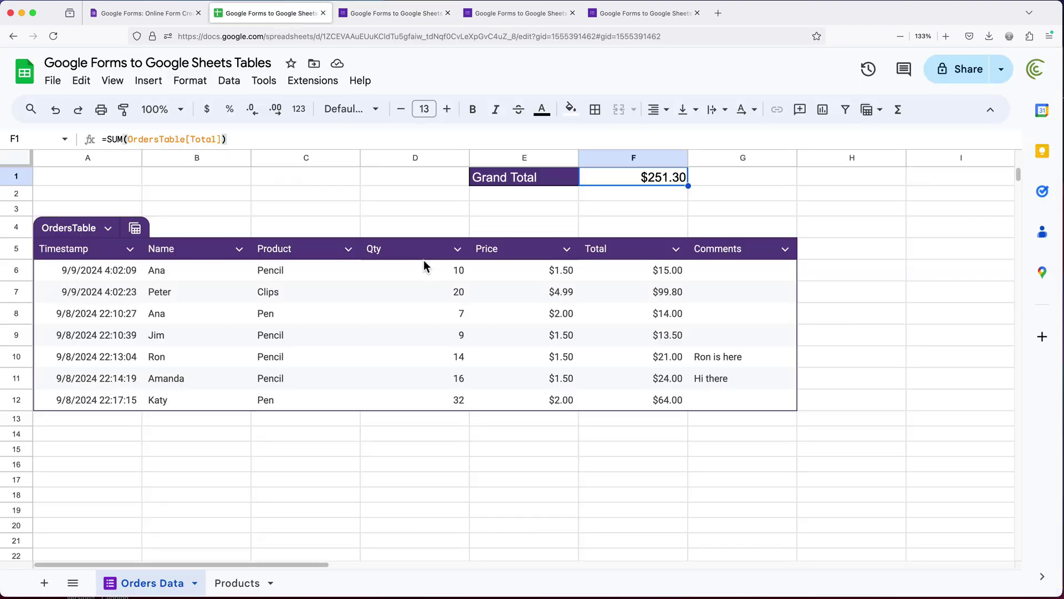